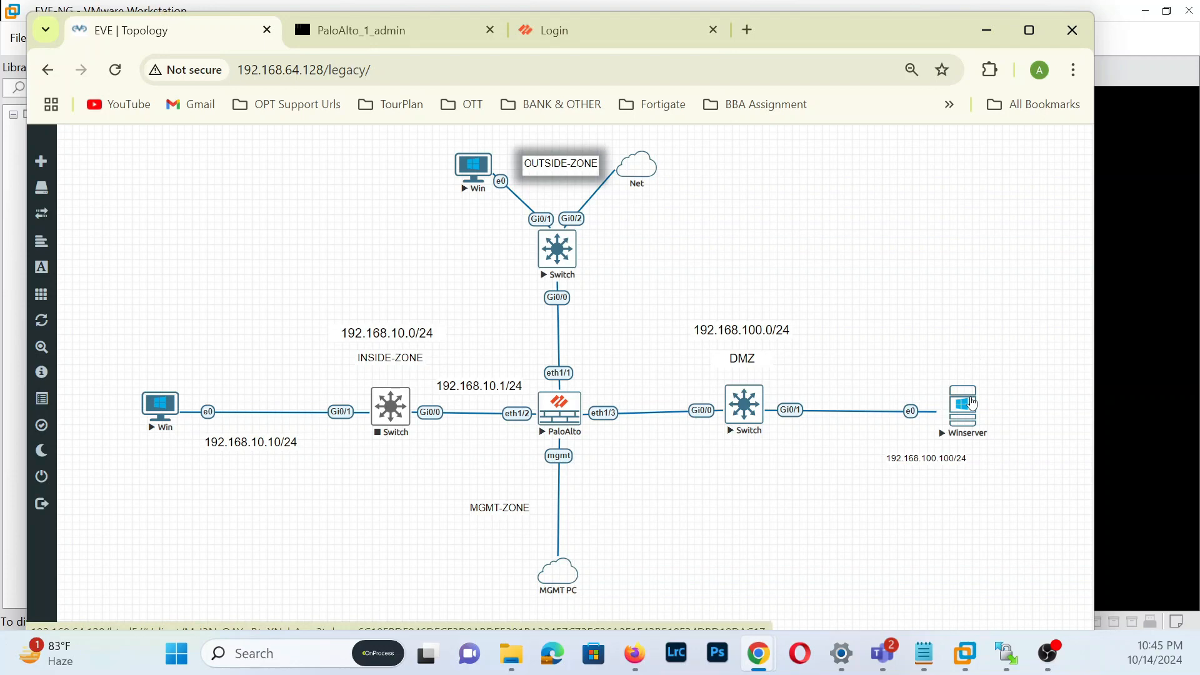
Step: Open the Winserver console from the topology, close its Gmail page, and clear the view to the server's desktop in a maximized window
{"action": "left_click", "coordinate": [972, 403]}
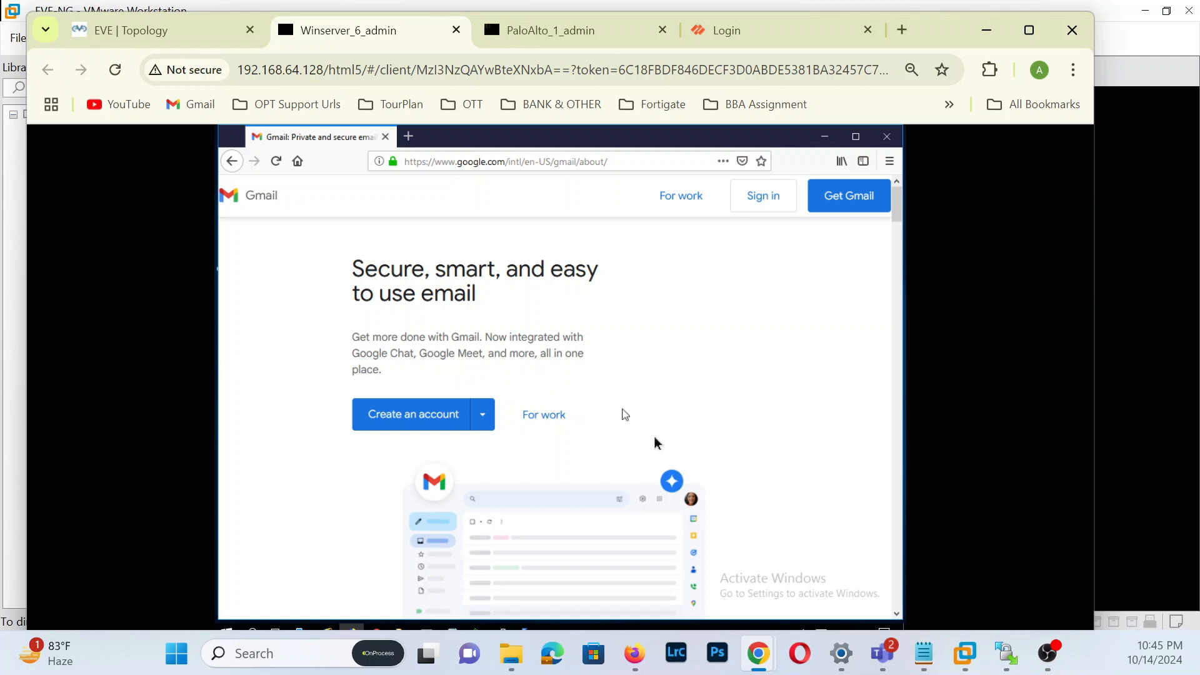
{"action": "left_click", "coordinate": [411, 142]}
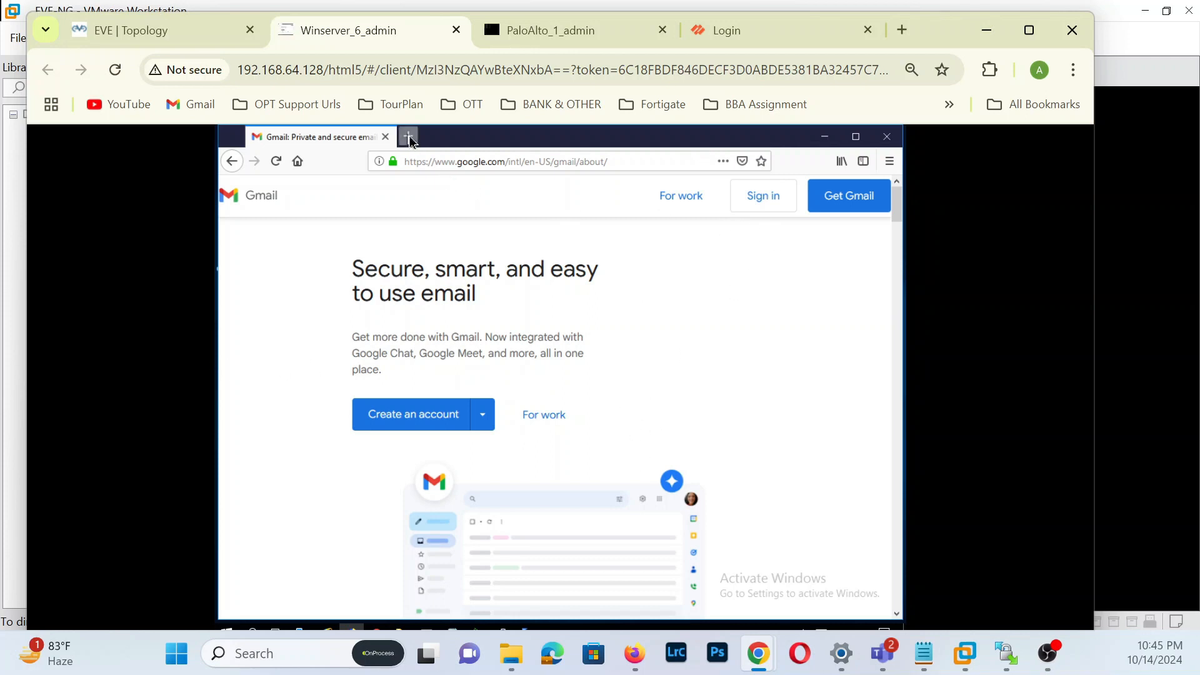
{"action": "left_click", "coordinate": [386, 138]}
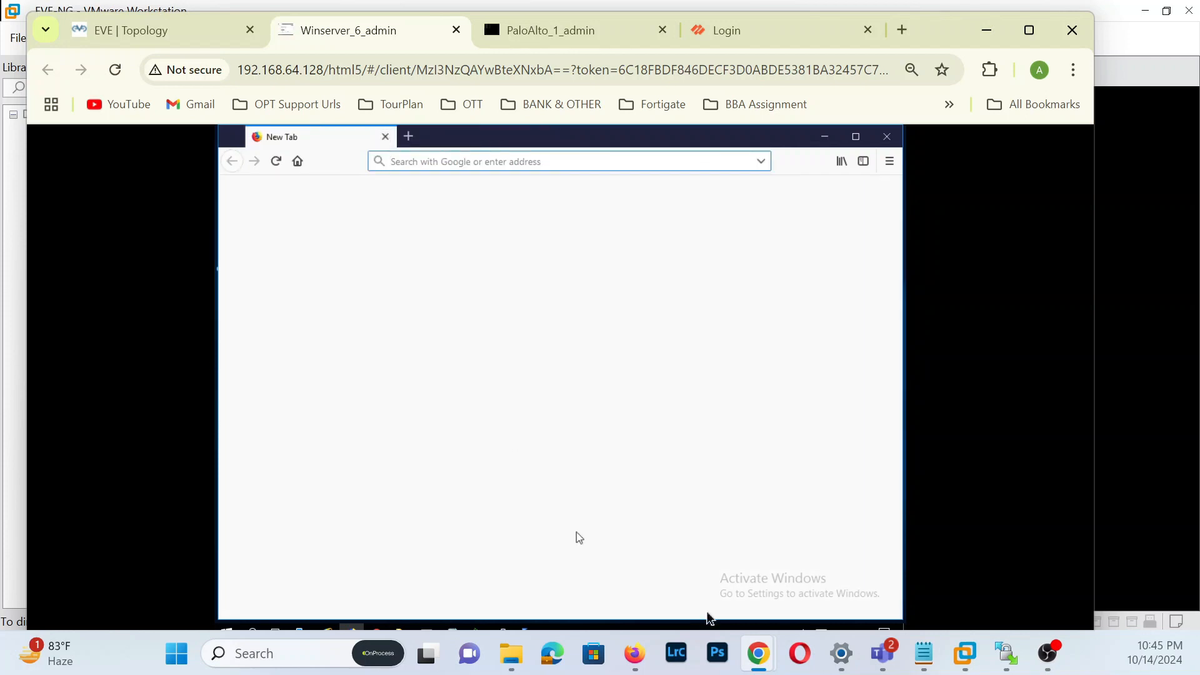
{"action": "left_click", "coordinate": [827, 140]}
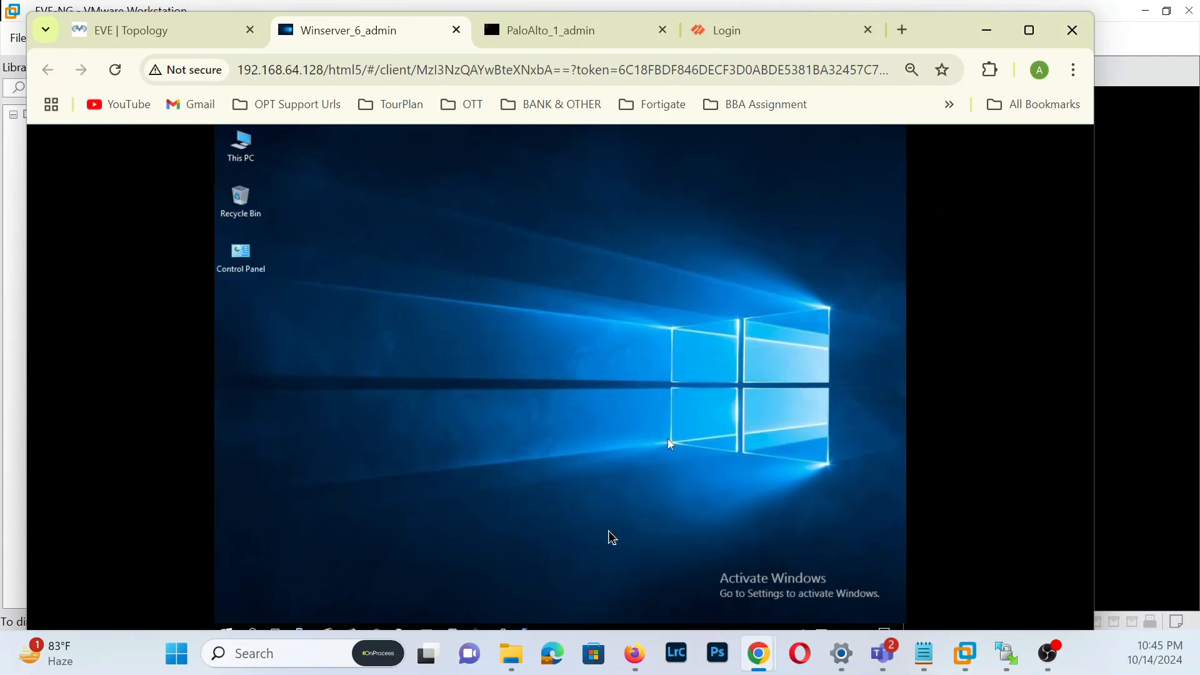
{"action": "left_click", "coordinate": [1030, 30]}
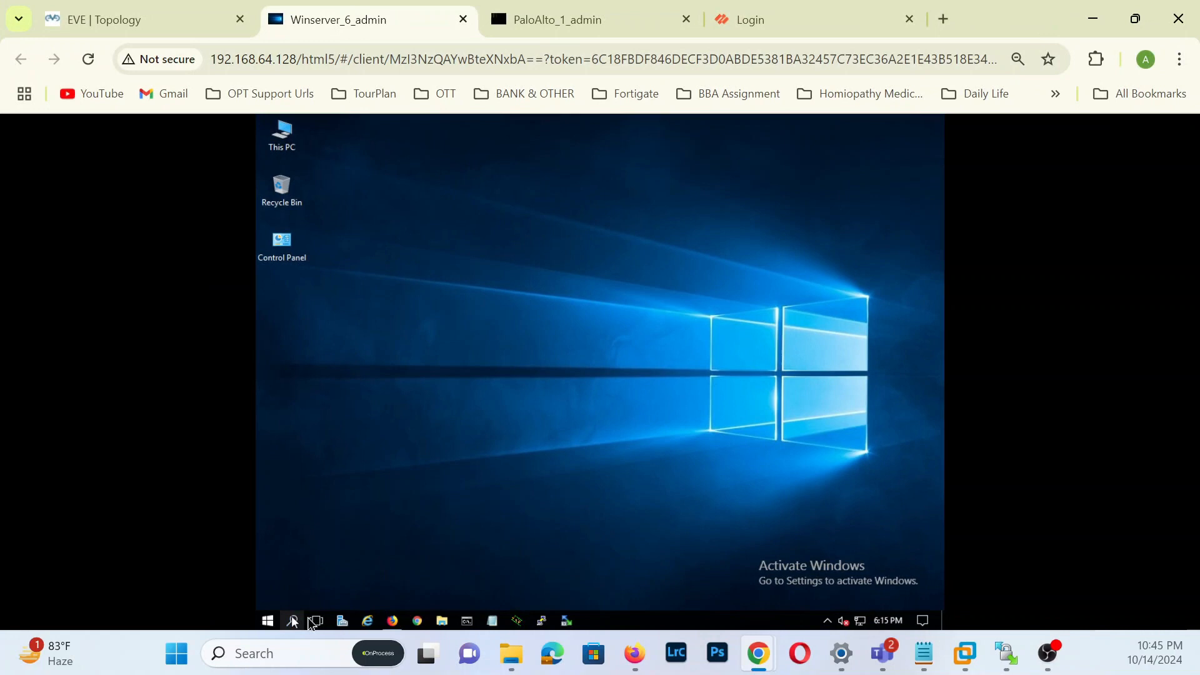
Step: Check the DMZ server's IP settings by running ipconfig in its Command Prompt
{"action": "left_click", "coordinate": [467, 621]}
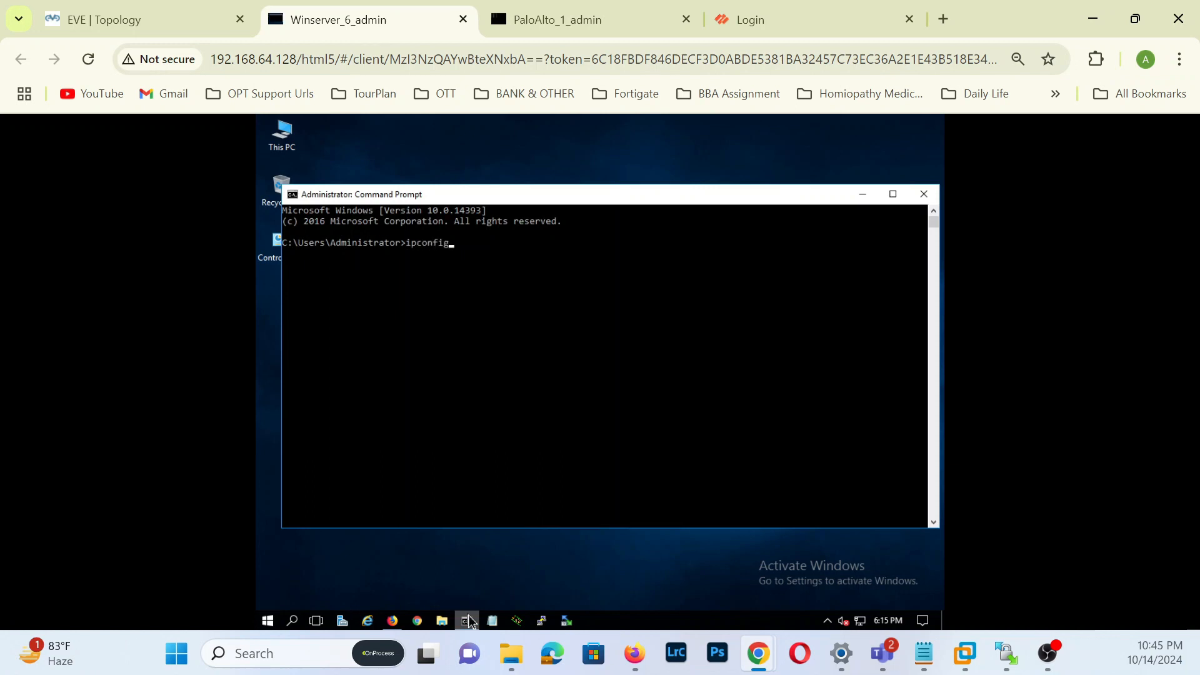
{"action": "key", "text": "Return"}
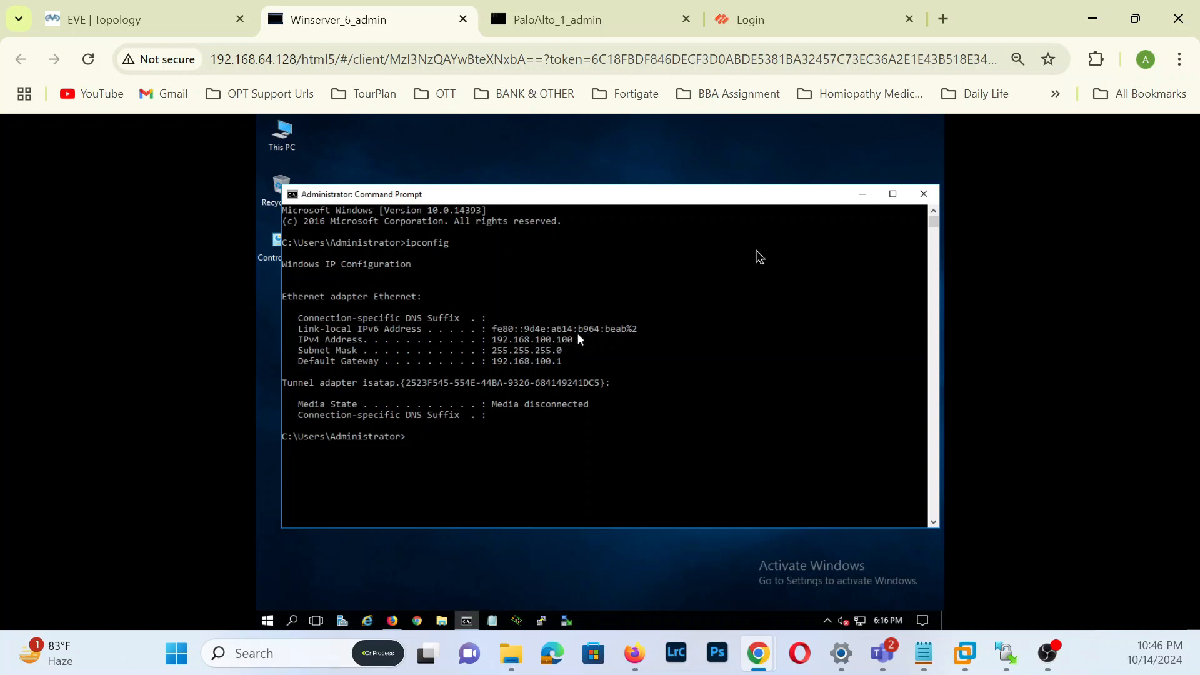
{"action": "left_click", "coordinate": [863, 195]}
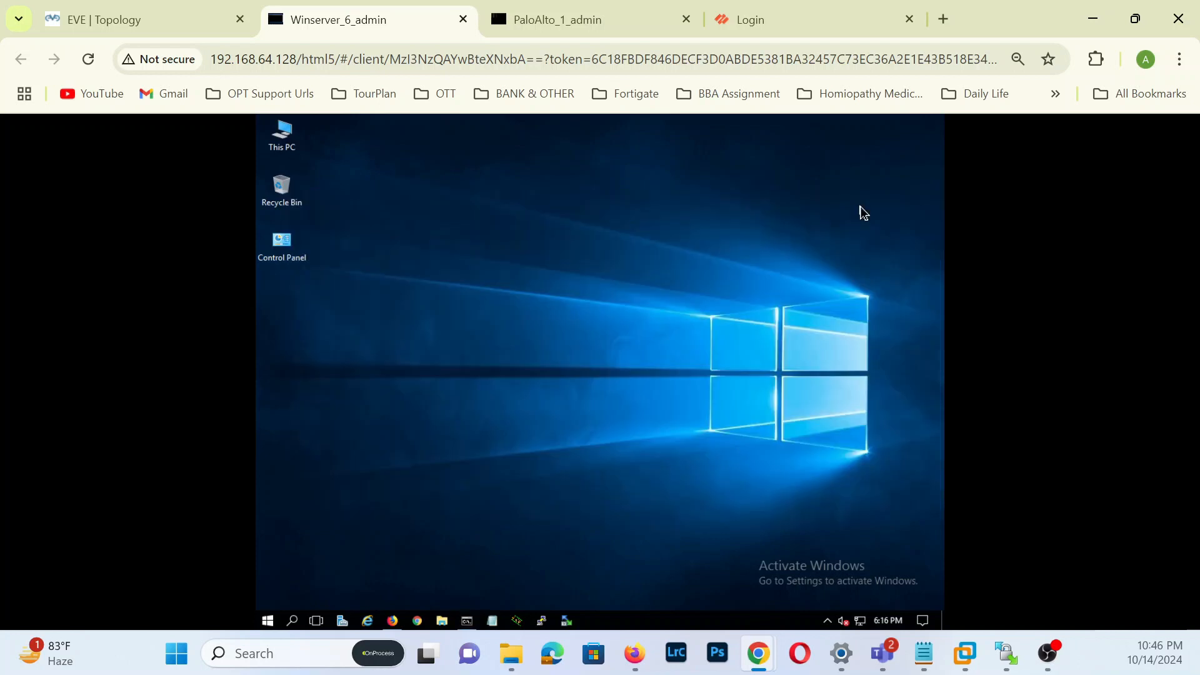
{"action": "left_click", "coordinate": [392, 620]}
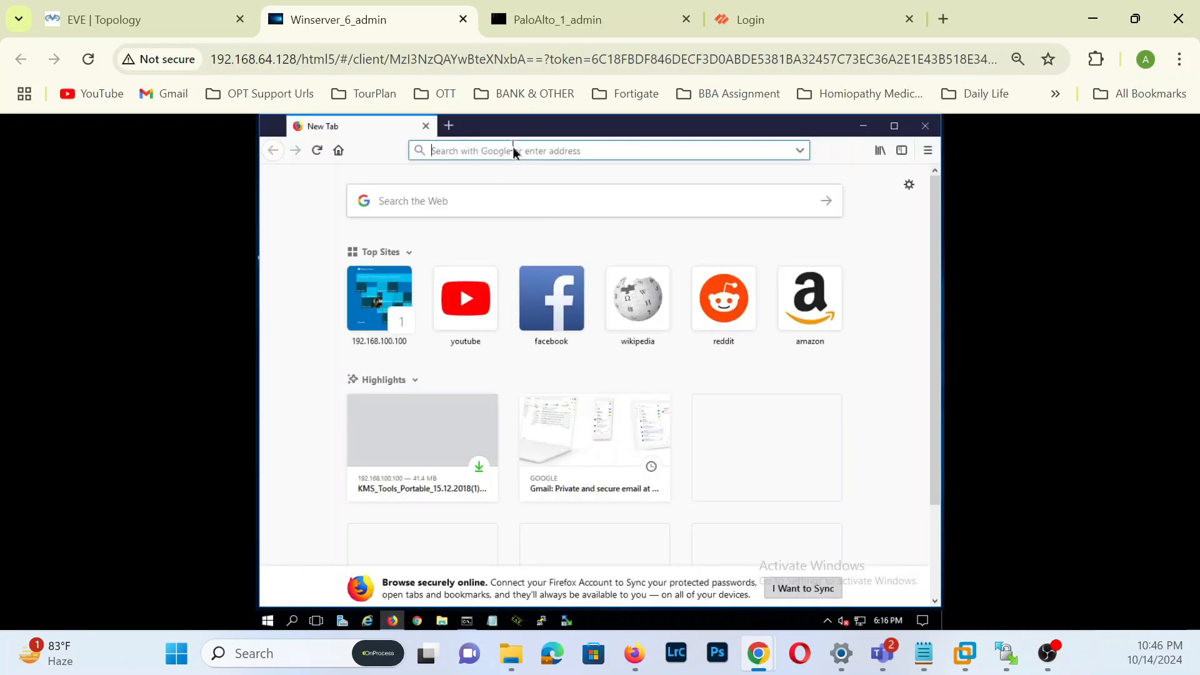
{"action": "type", "text": "http"}
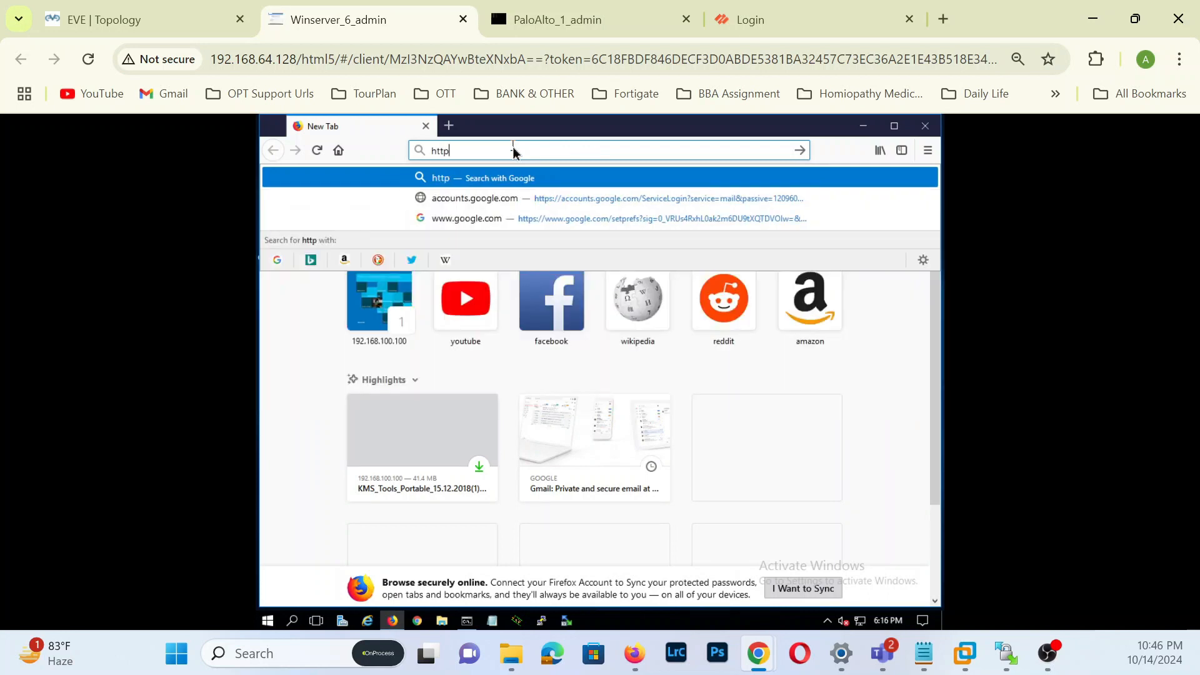
{"action": "type", "text": "://"}
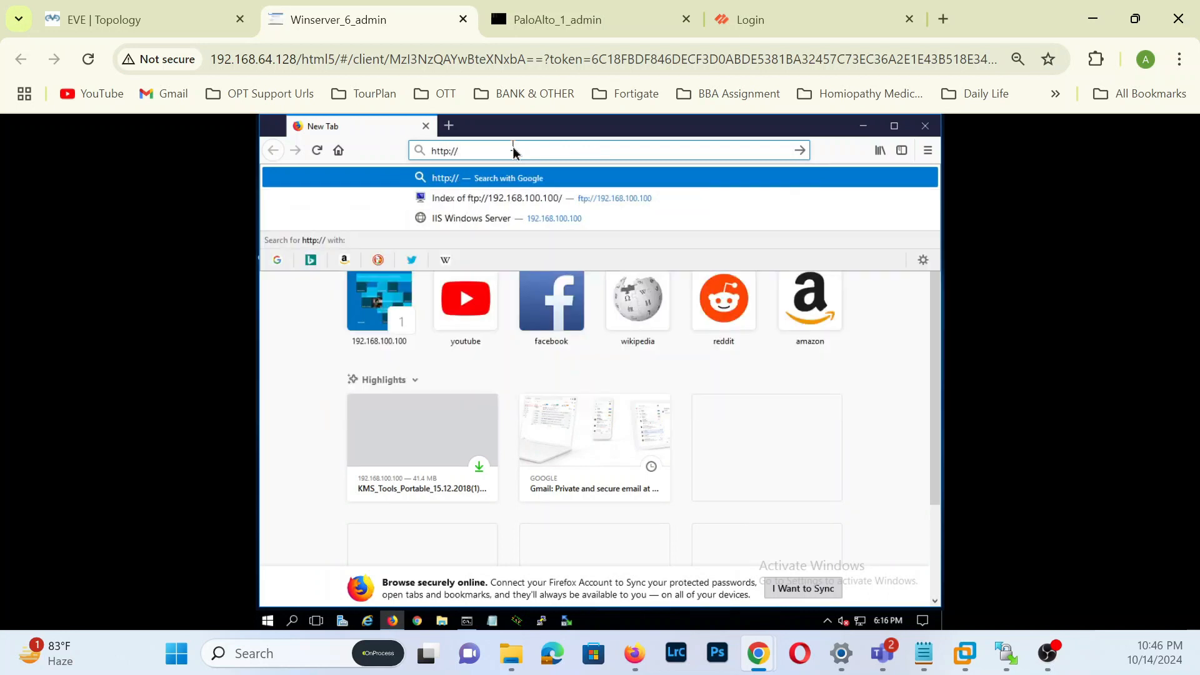
{"action": "type", "text": "192.168"}
{"action": "key", "text": "Return"}
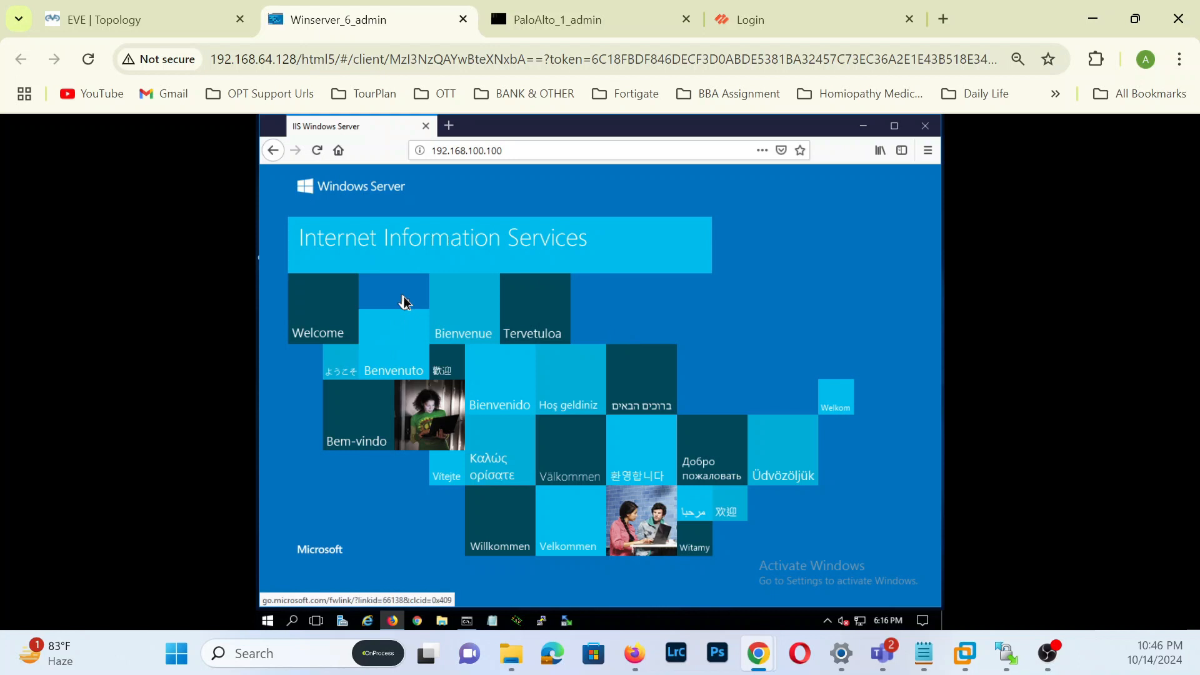
Step: Open ftp://192.168.100.100 in a new Firefox tab with the saved login and view the contents of the MyData folder
{"action": "double_click", "coordinate": [455, 138]}
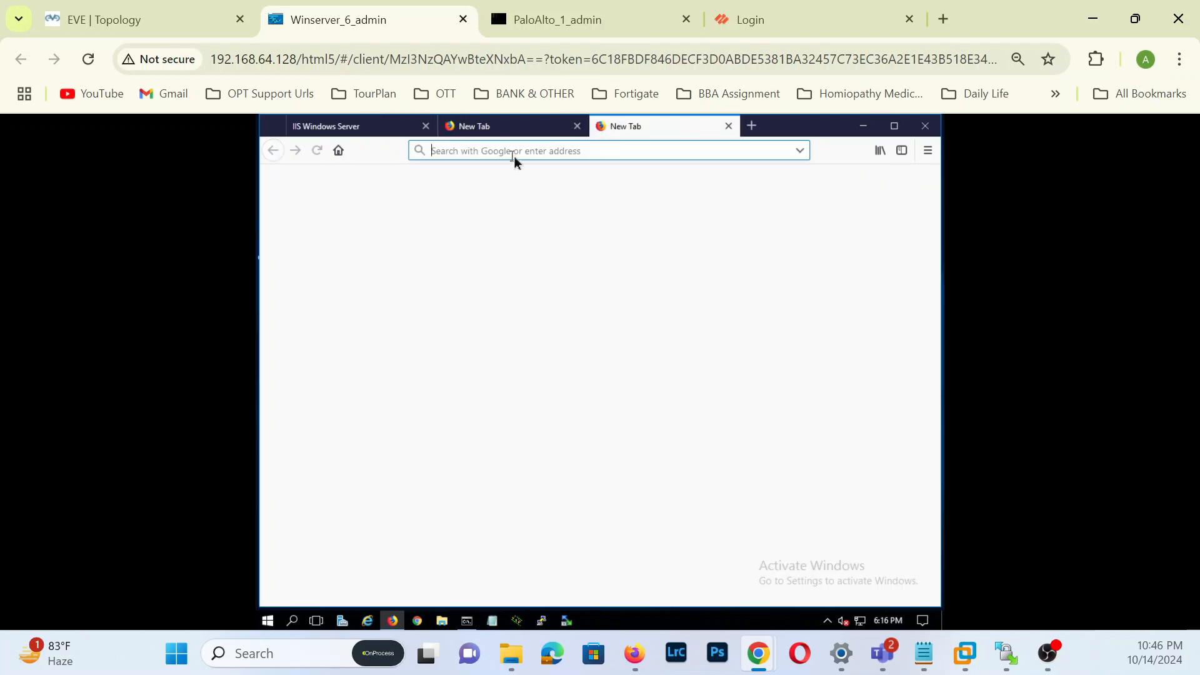
{"action": "type", "text": "f"}
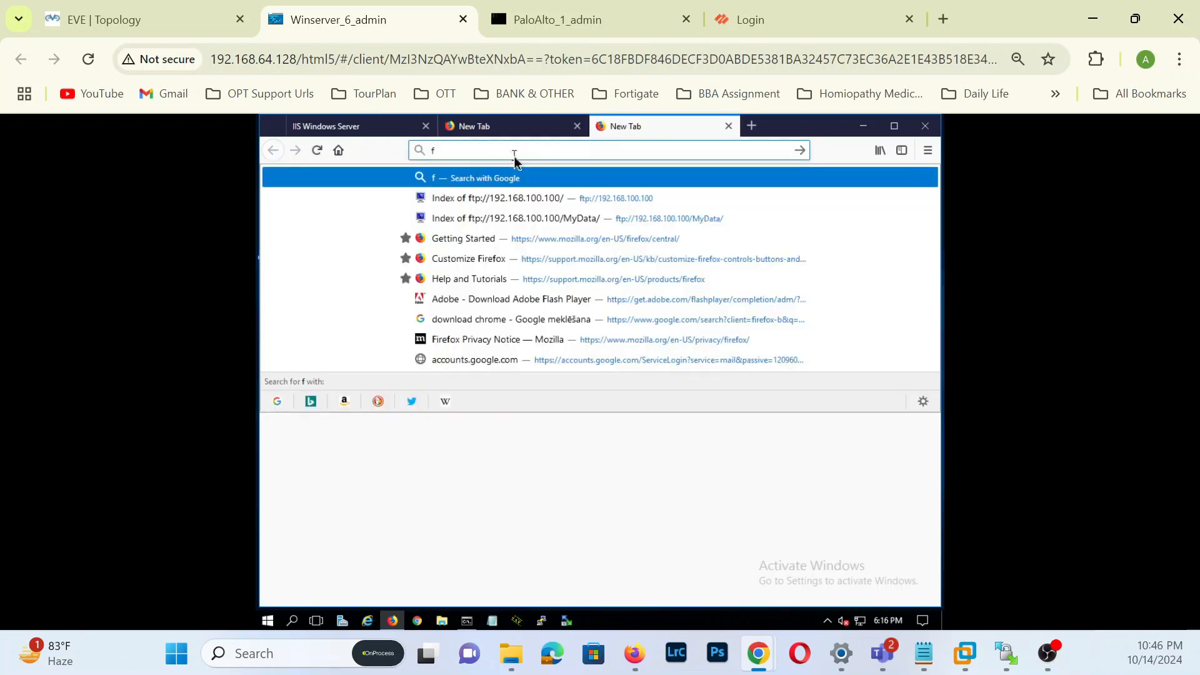
{"action": "type", "text": "to"}
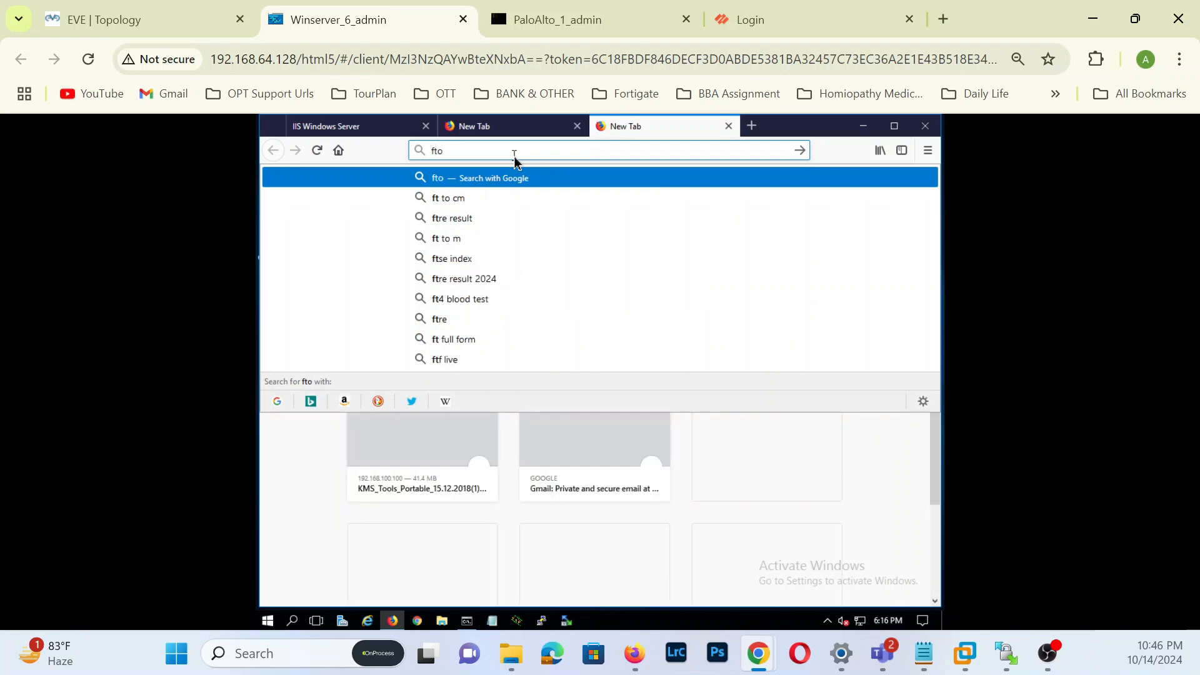
{"action": "type", "text": "://192.1"}
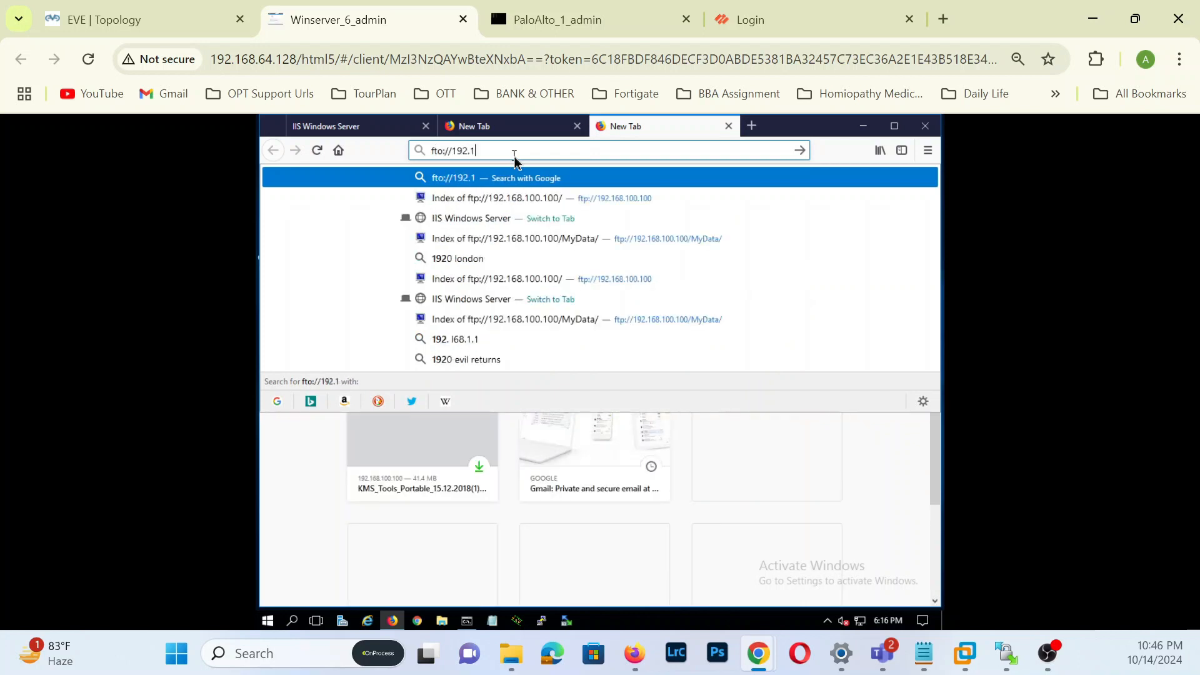
{"action": "type", "text": "68.101."}
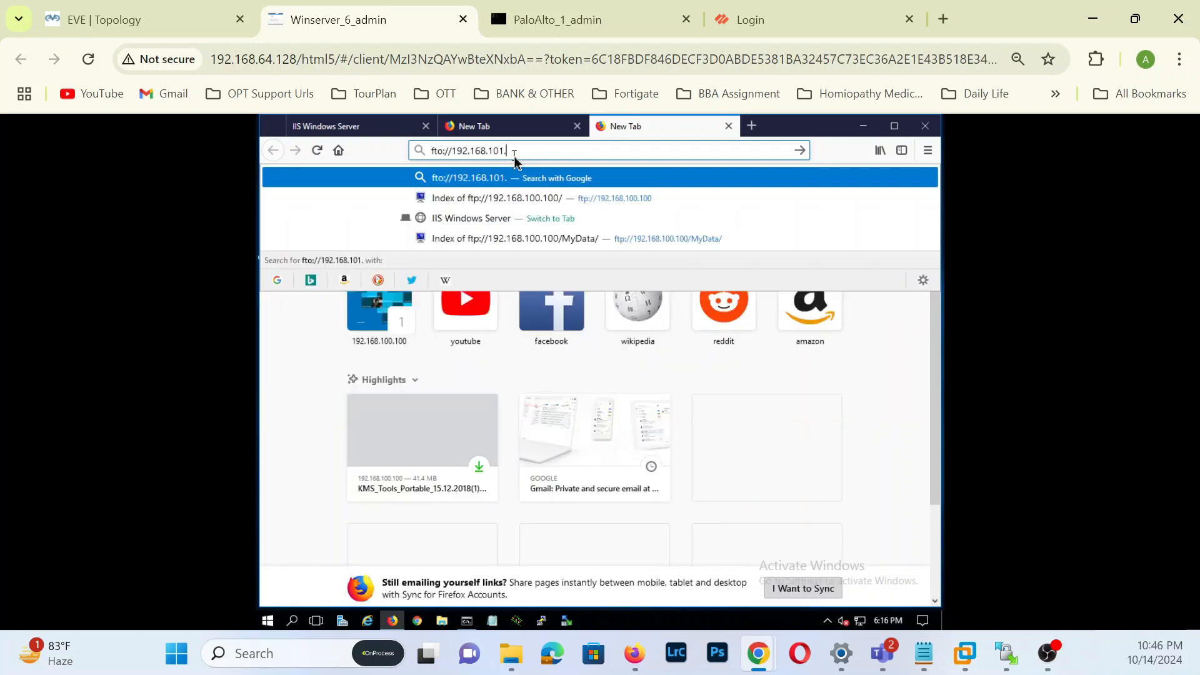
{"action": "key", "text": "BackSpace"}
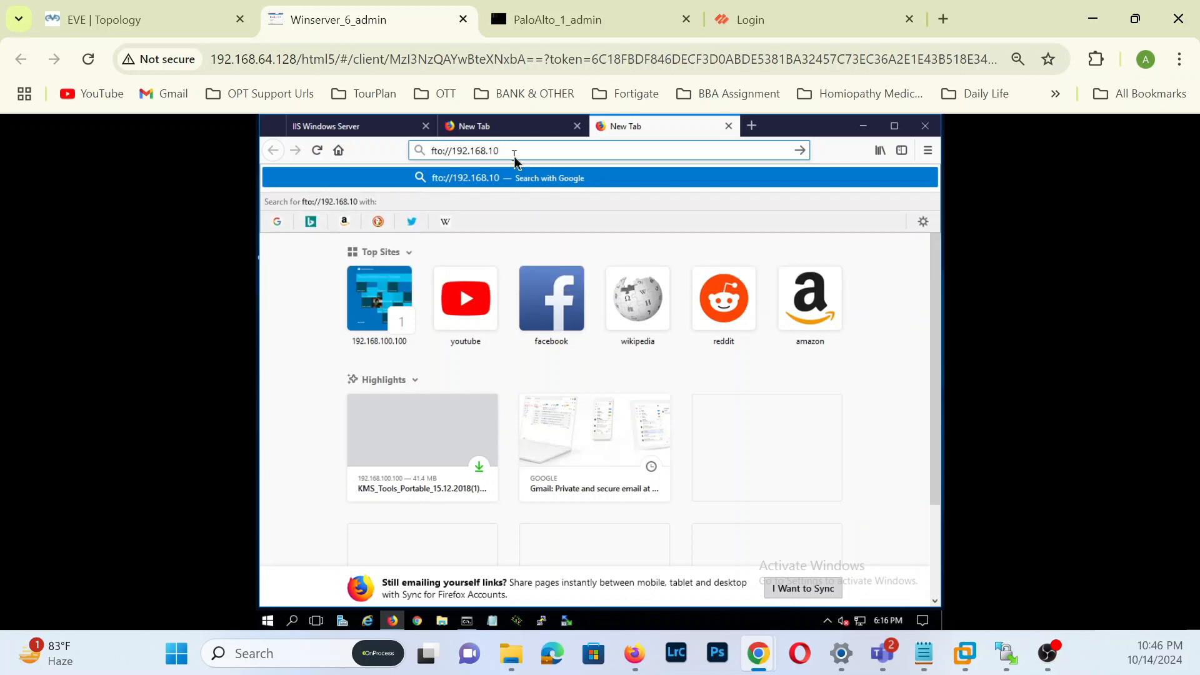
{"action": "key", "text": "BackSpace"}
{"action": "left_click", "coordinate": [526, 198]}
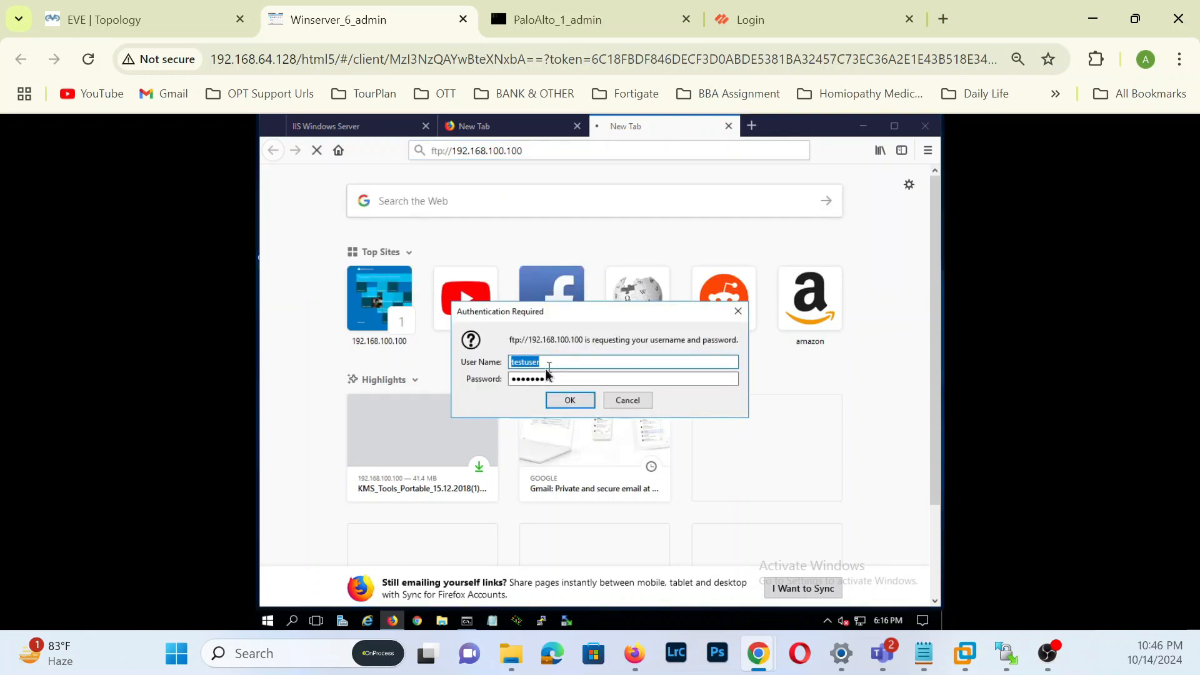
{"action": "left_click", "coordinate": [565, 401]}
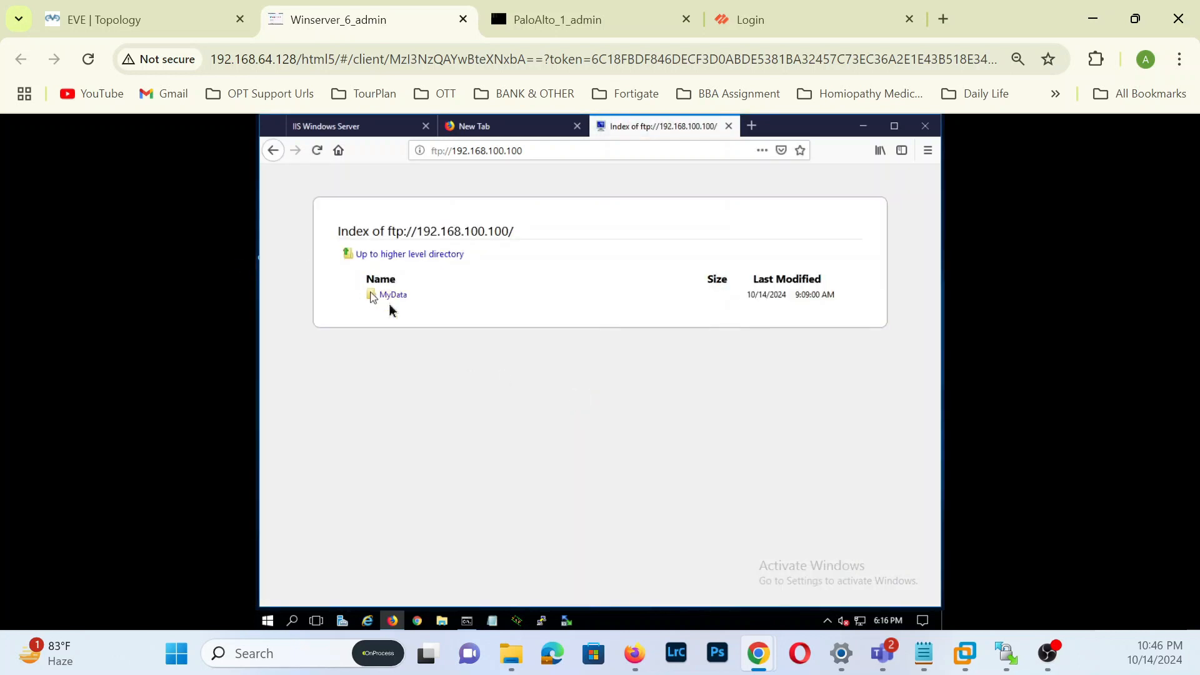
{"action": "left_click", "coordinate": [393, 295]}
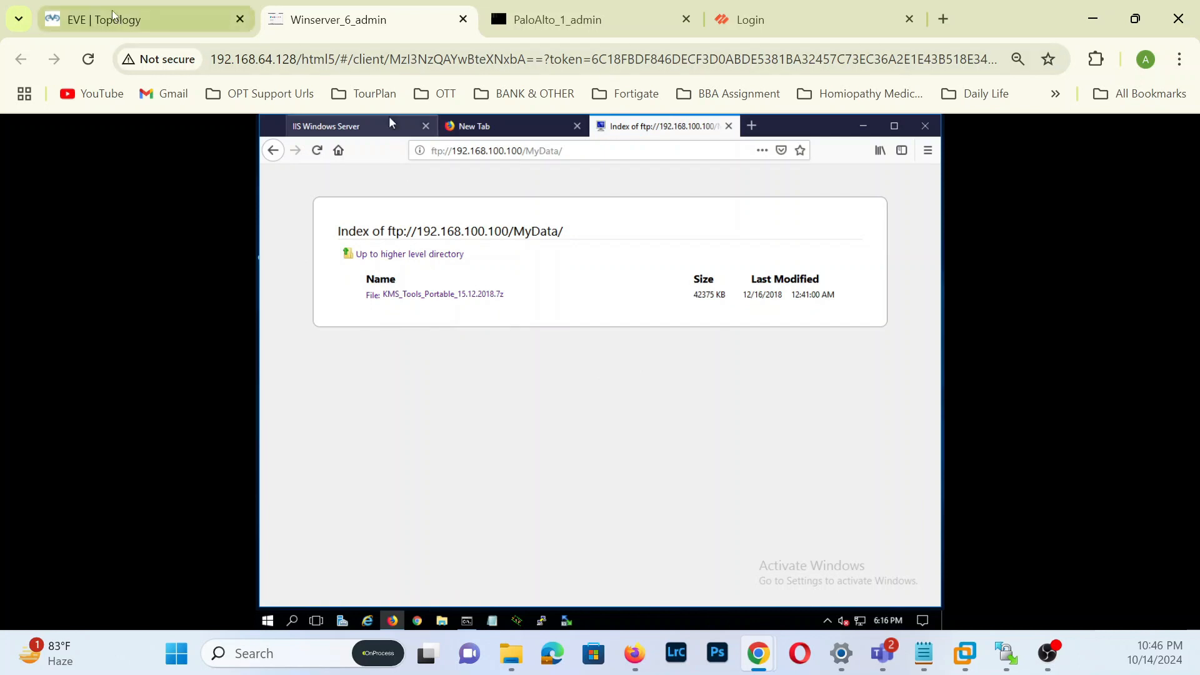
Step: Return to the EVE topology and start the stopped switch in the INSIDE-ZONE
{"action": "left_click", "coordinate": [137, 19]}
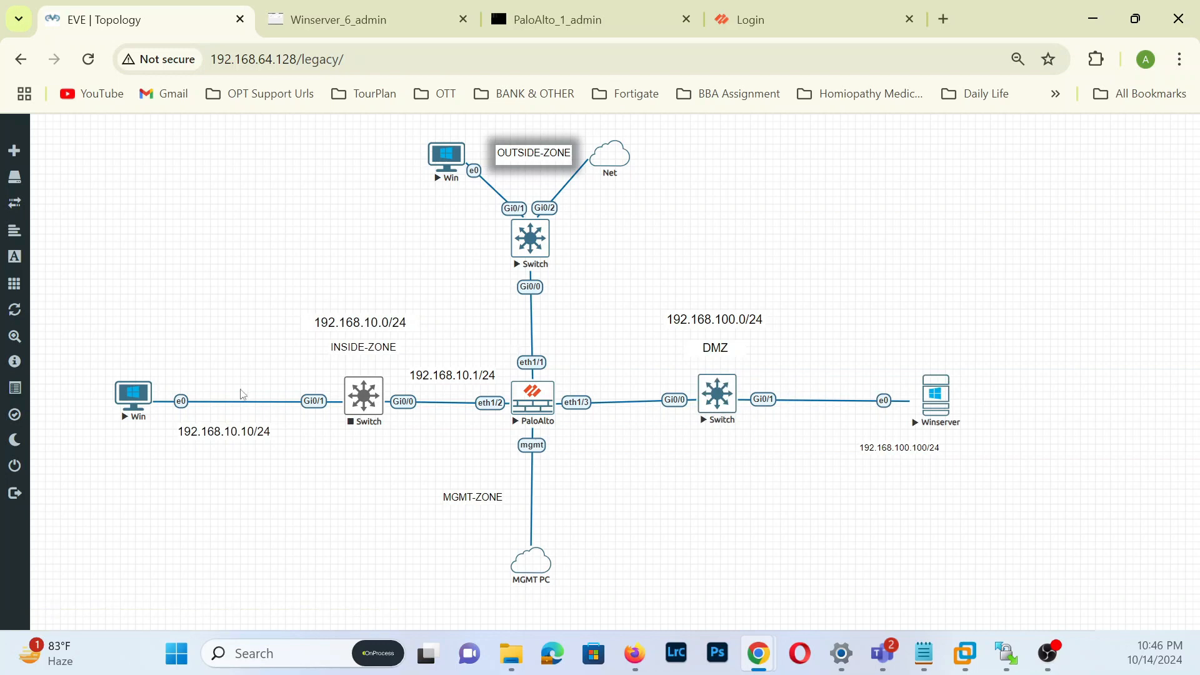
{"action": "left_click", "coordinate": [376, 397]}
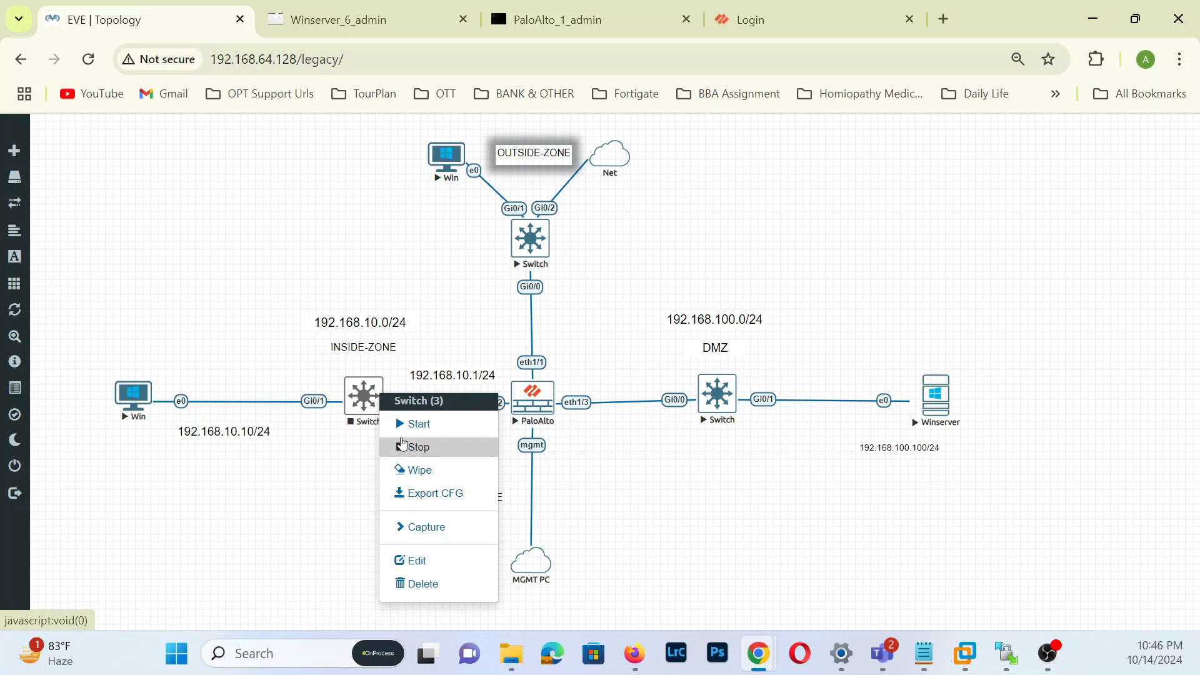
{"action": "left_click", "coordinate": [414, 424]}
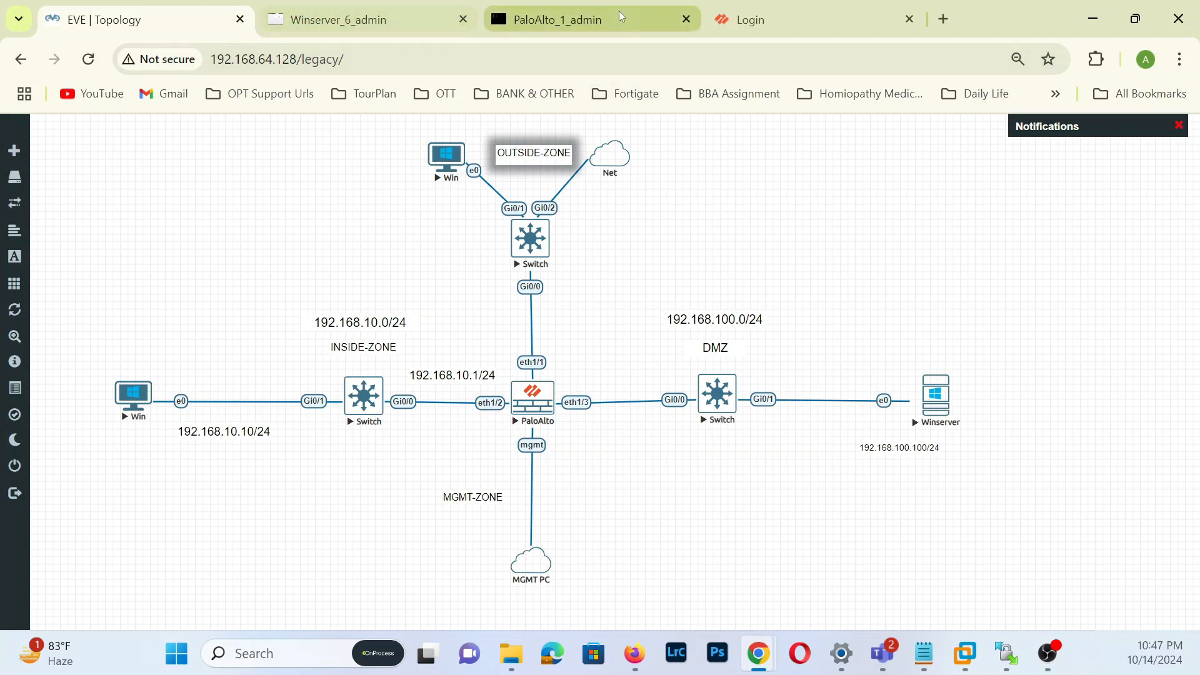
Step: Log in to the Palo Alto web interface as admin with the account password
{"action": "left_click", "coordinate": [833, 21]}
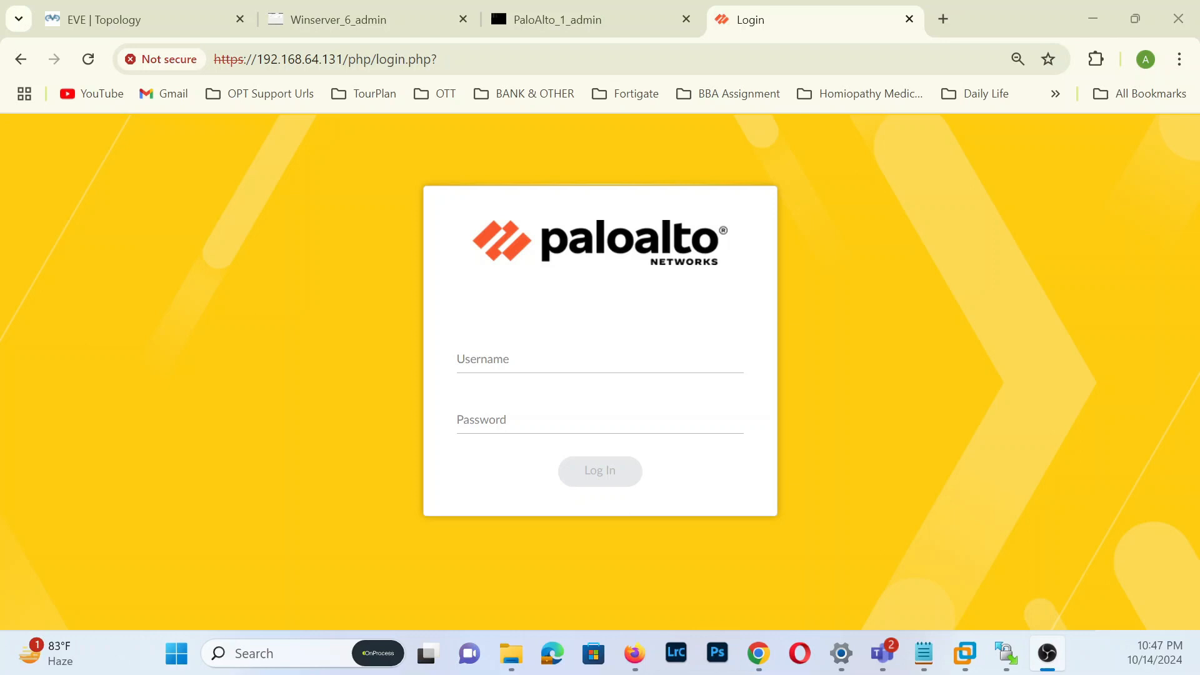
{"action": "left_click", "coordinate": [524, 354]}
{"action": "type", "text": "admin"}
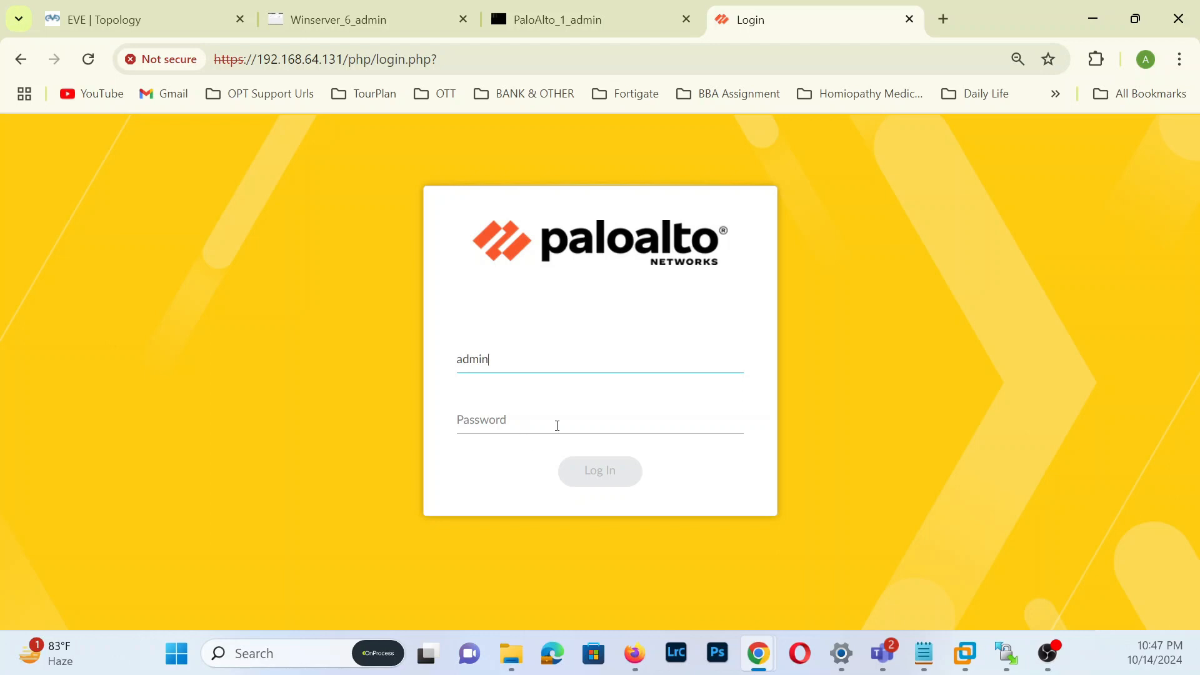
{"action": "left_click", "coordinate": [557, 425]}
{"action": "type", "text": "ad"}
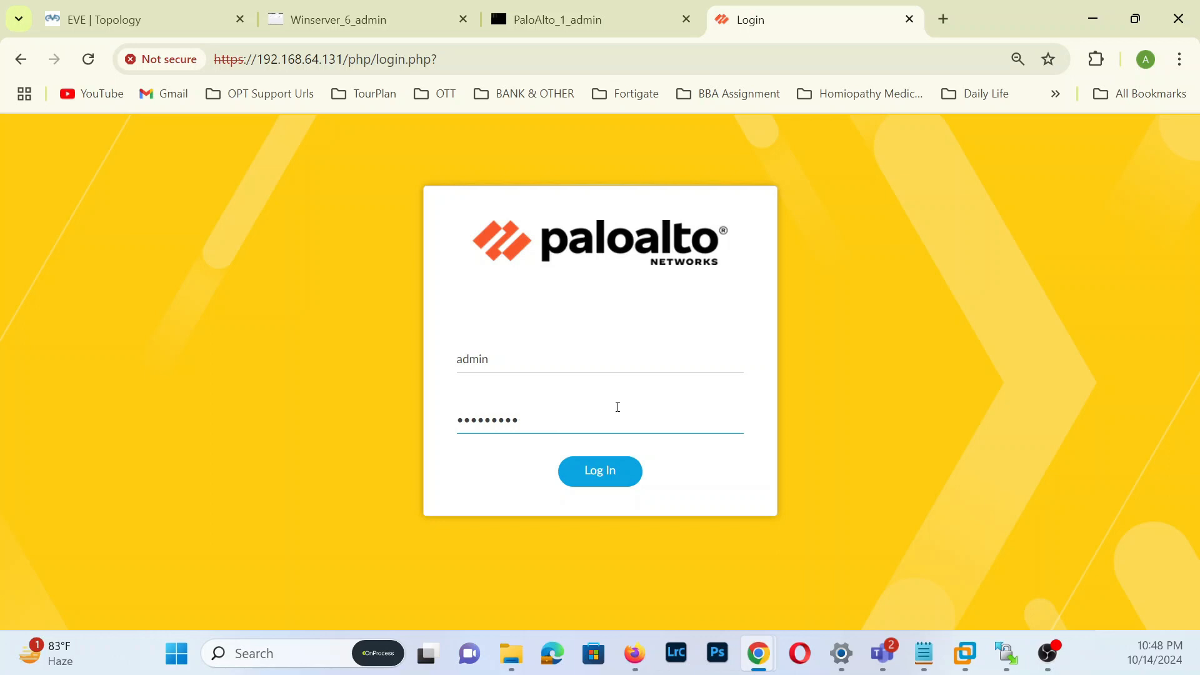
{"action": "left_click", "coordinate": [621, 472]}
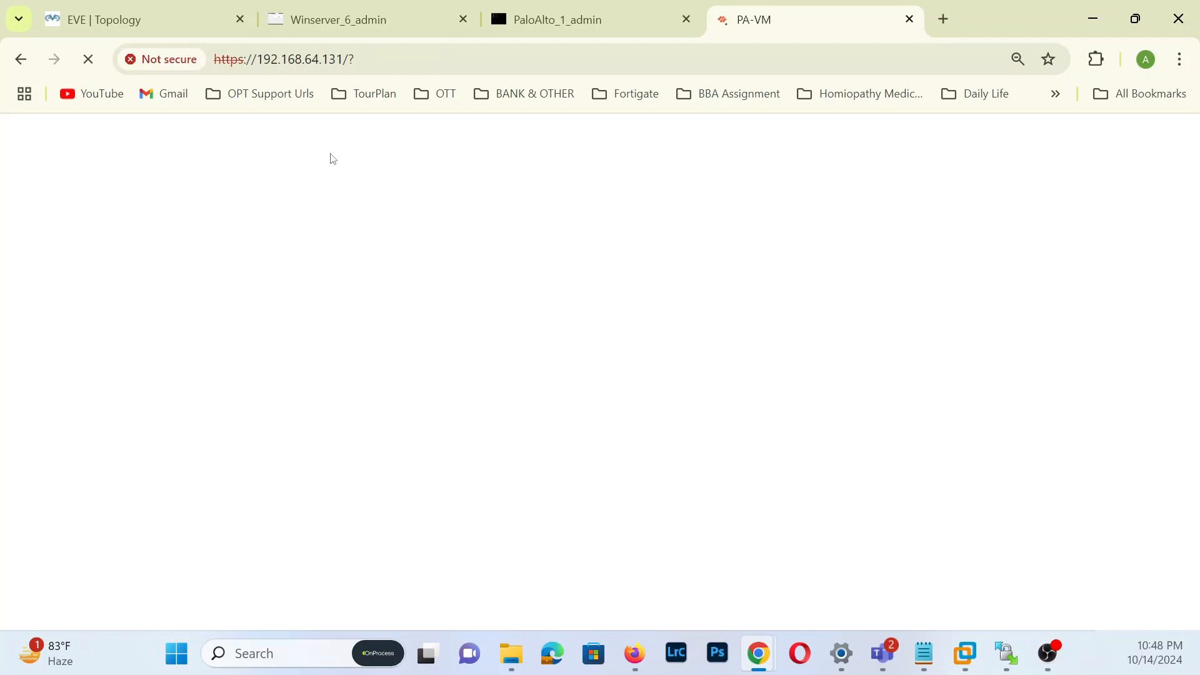
Step: Open the console of the OUTSIDE-ZONE Win PC from the topology and decline network discovery for Network 2
{"action": "left_click", "coordinate": [155, 20]}
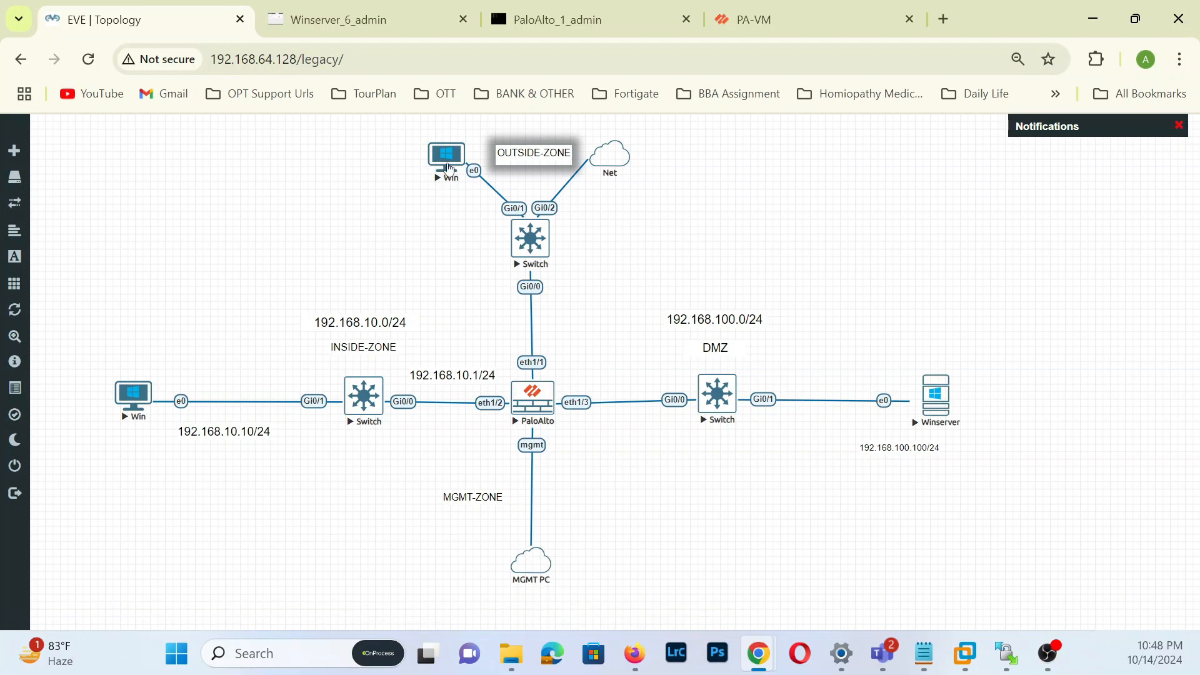
{"action": "left_click", "coordinate": [449, 168]}
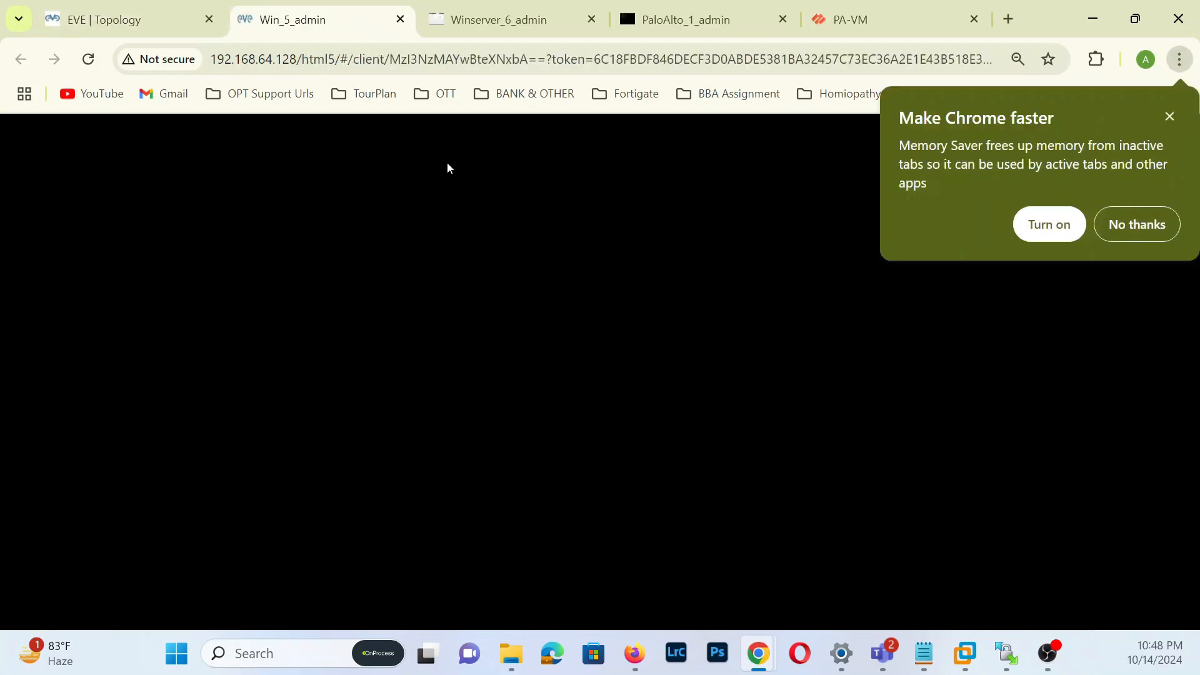
{"action": "left_click", "coordinate": [1170, 117]}
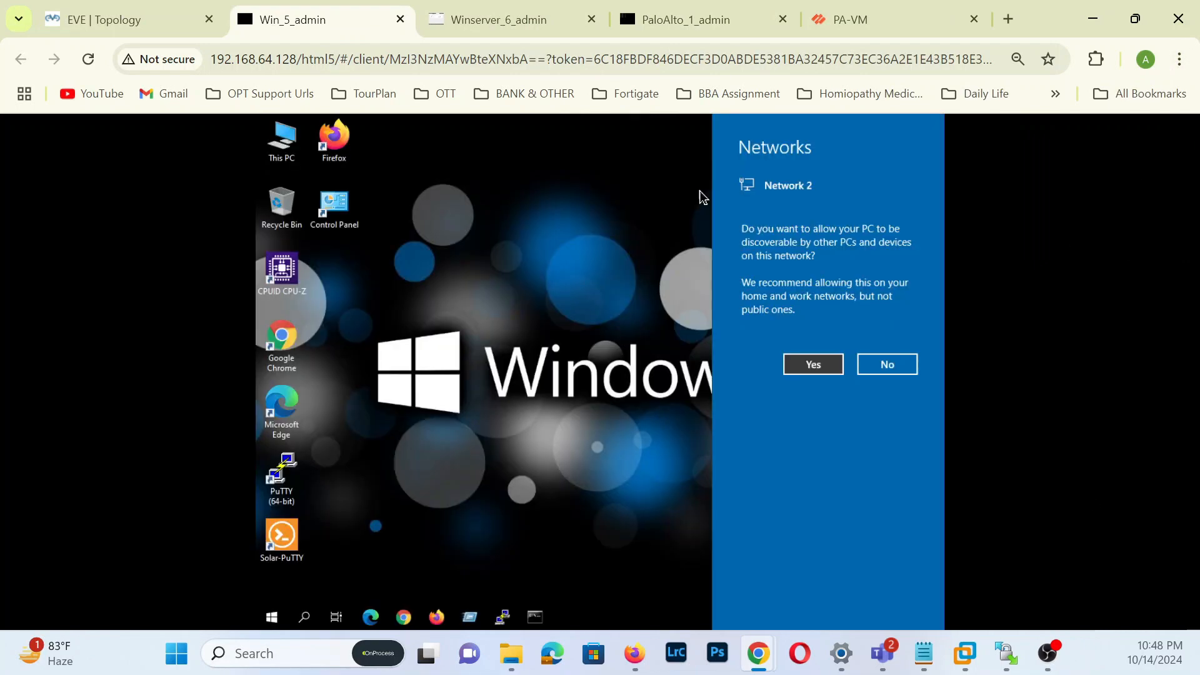
{"action": "left_click", "coordinate": [886, 365]}
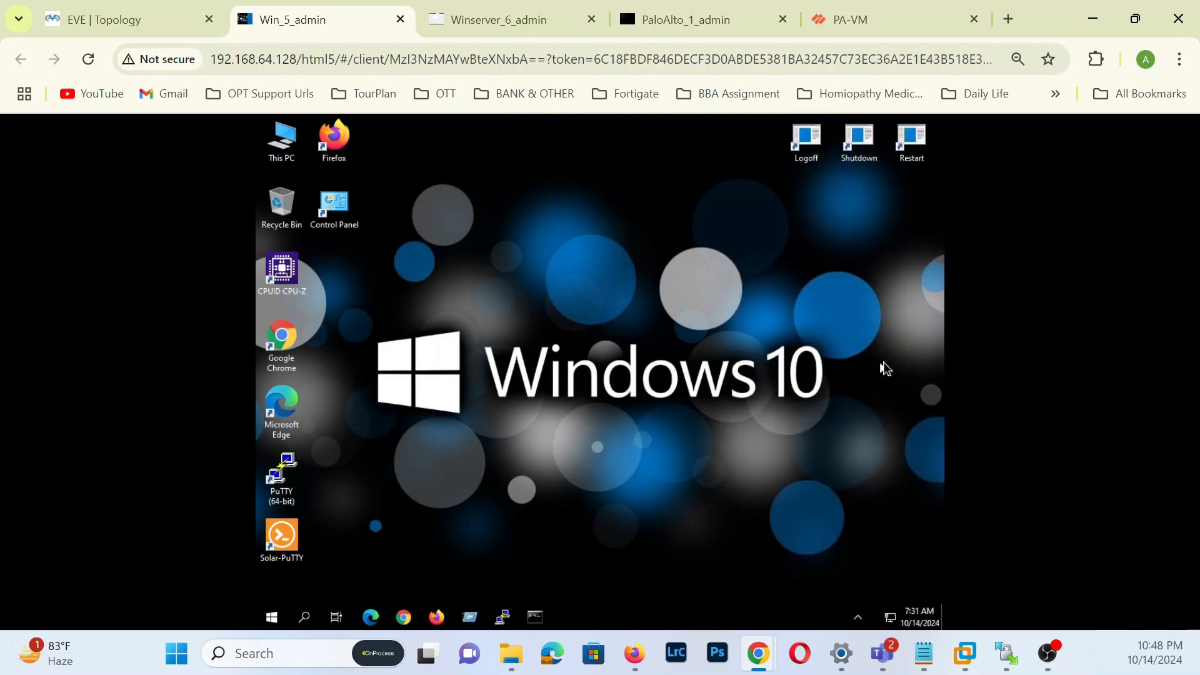
Step: Check the outside PC's IP settings with ipconfig in Command Prompt and return to the PA-VM web interface
{"action": "left_click", "coordinate": [535, 619]}
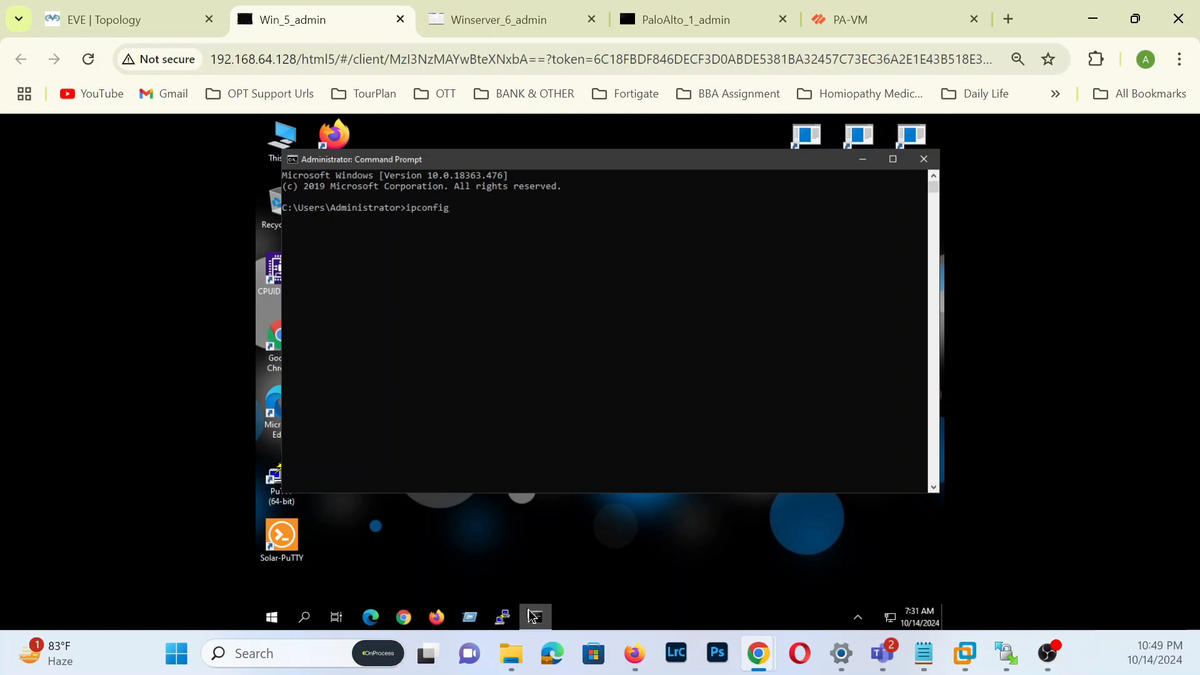
{"action": "key", "text": "Return"}
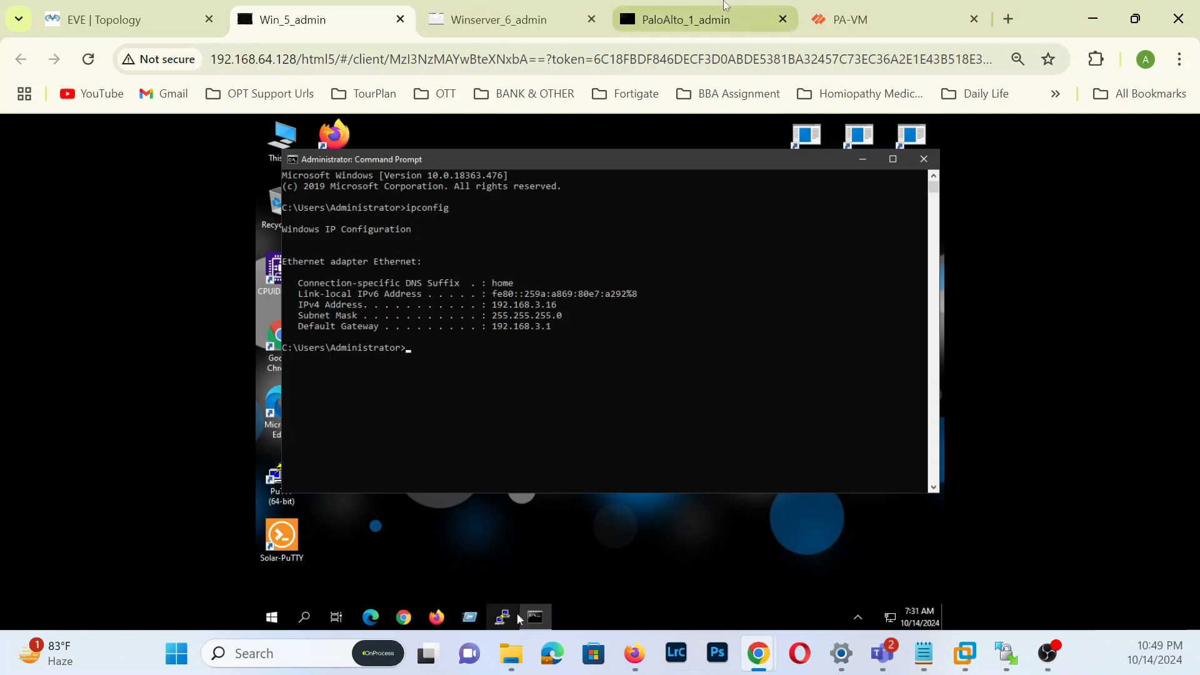
{"action": "left_click", "coordinate": [875, 19]}
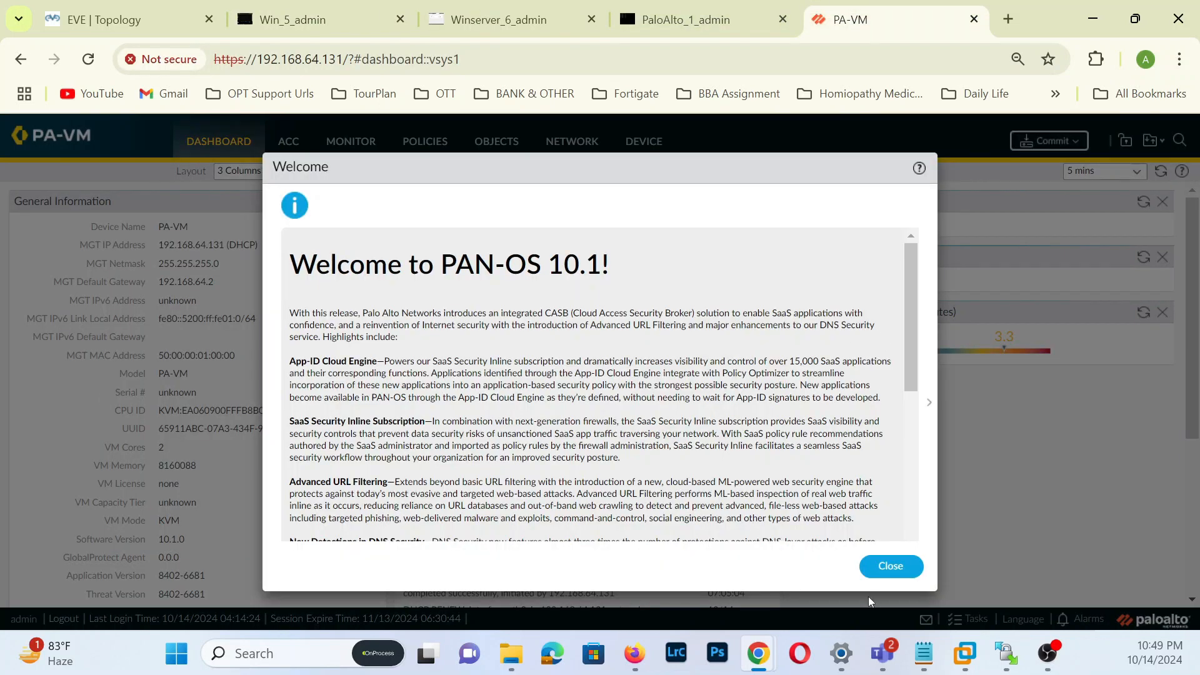
Step: Dismiss the welcome message and view the Dynamic-DHCP Client status of ethernet1/1 to read its assigned IP address
{"action": "left_click", "coordinate": [907, 565]}
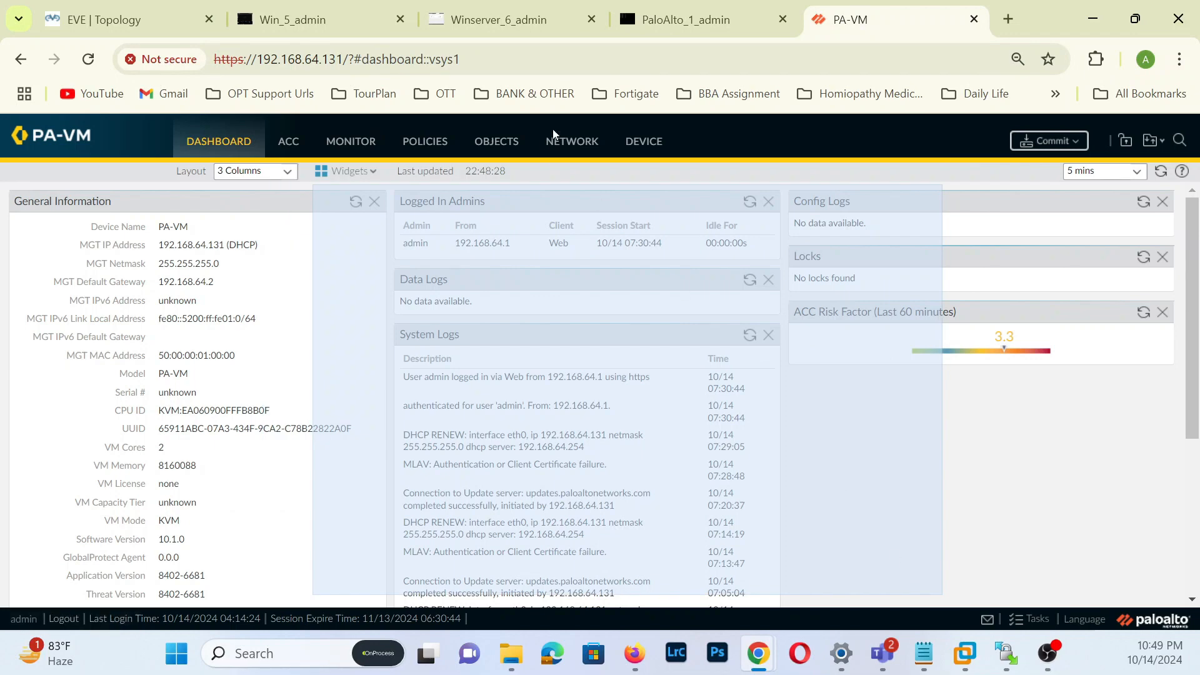
{"action": "left_click", "coordinate": [753, 456]}
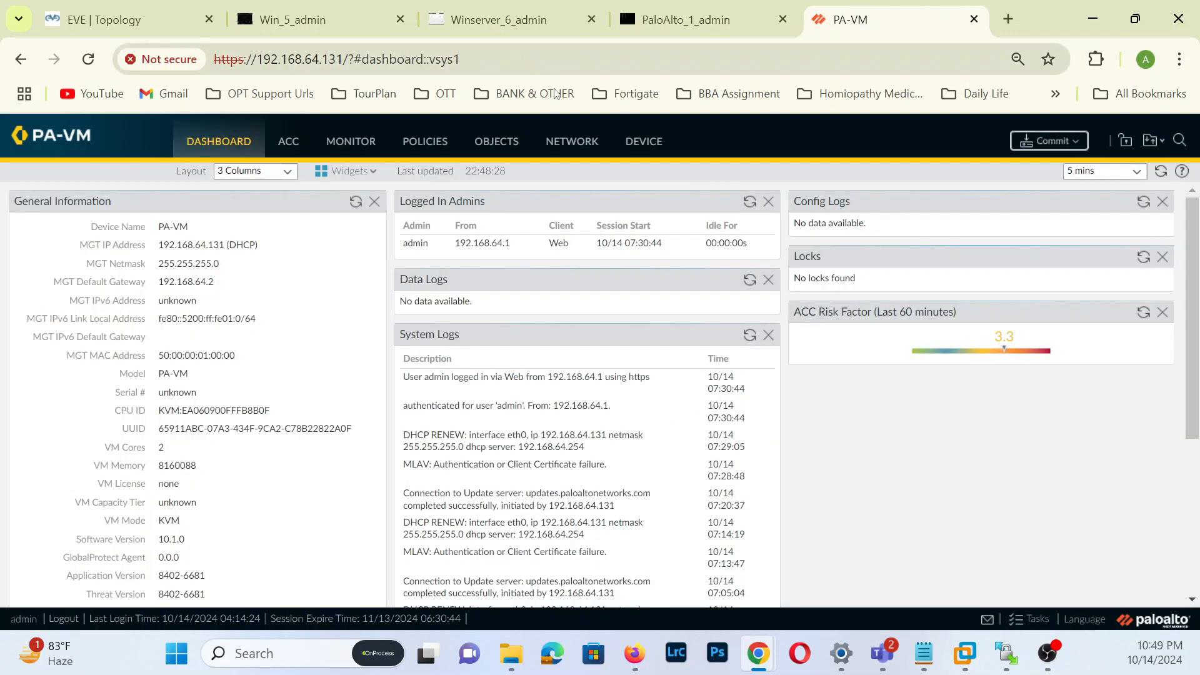
{"action": "left_click", "coordinate": [582, 141]}
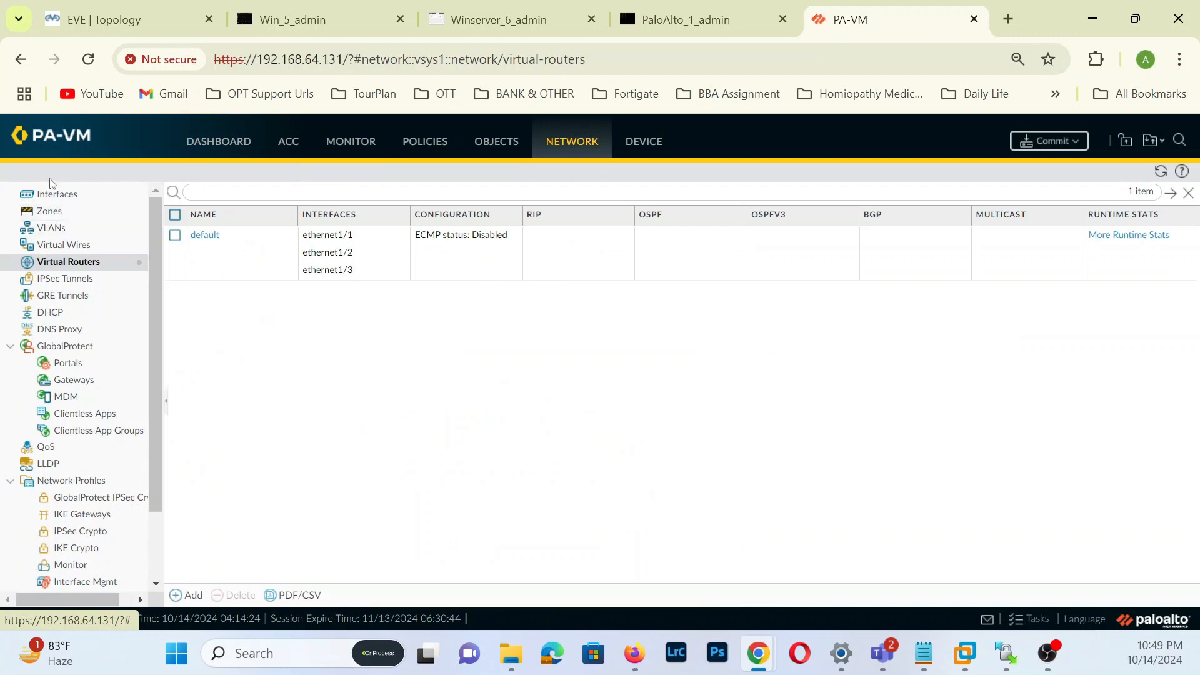
{"action": "left_click", "coordinate": [56, 194]}
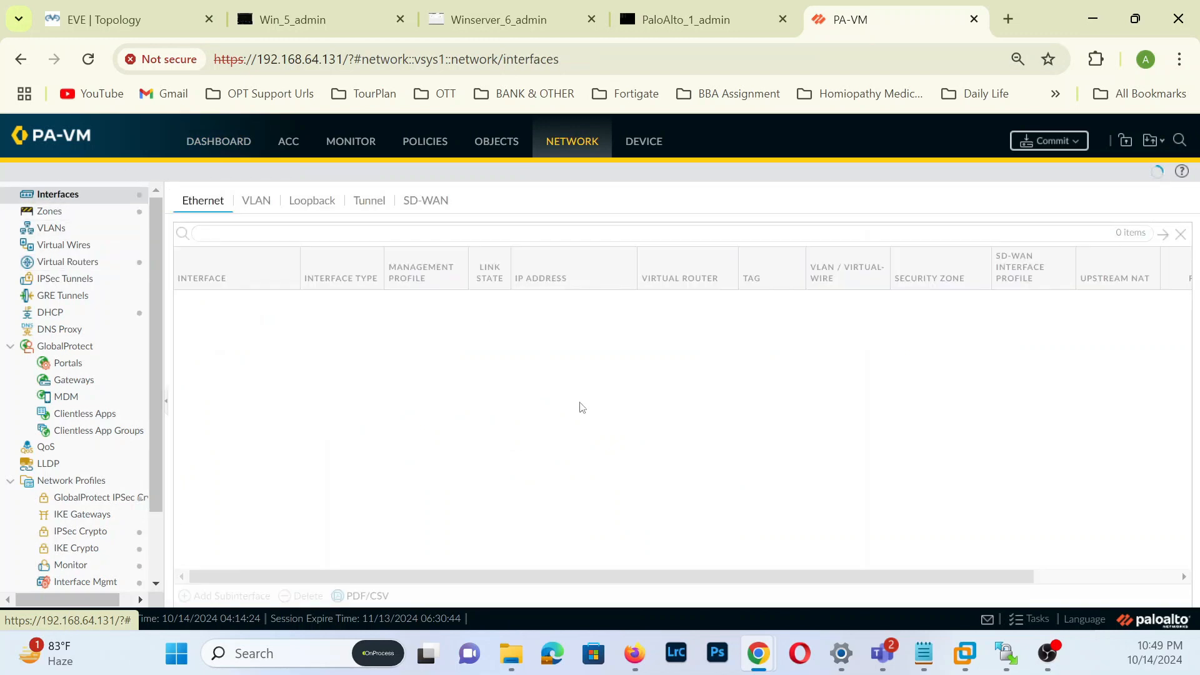
{"action": "left_click", "coordinate": [582, 300]}
{"action": "left_click", "coordinate": [582, 301]}
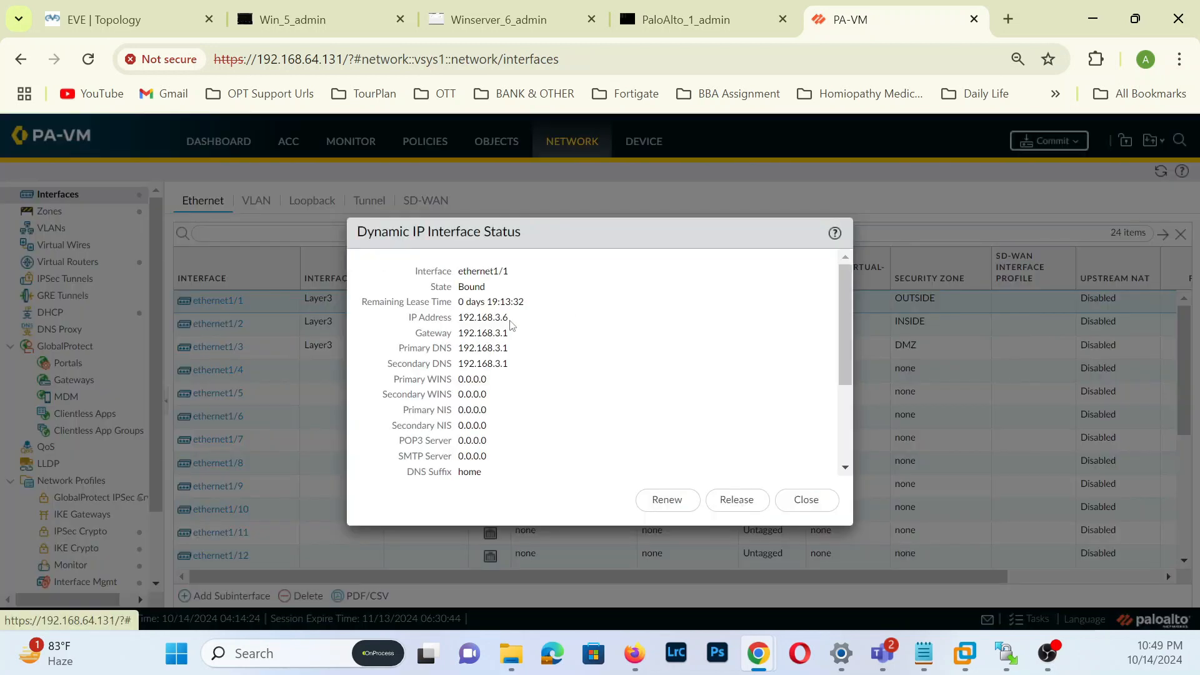
{"action": "left_click_drag", "start_coordinate": [494, 318], "coordinate": [460, 325]}
{"action": "left_click", "coordinate": [469, 320]}
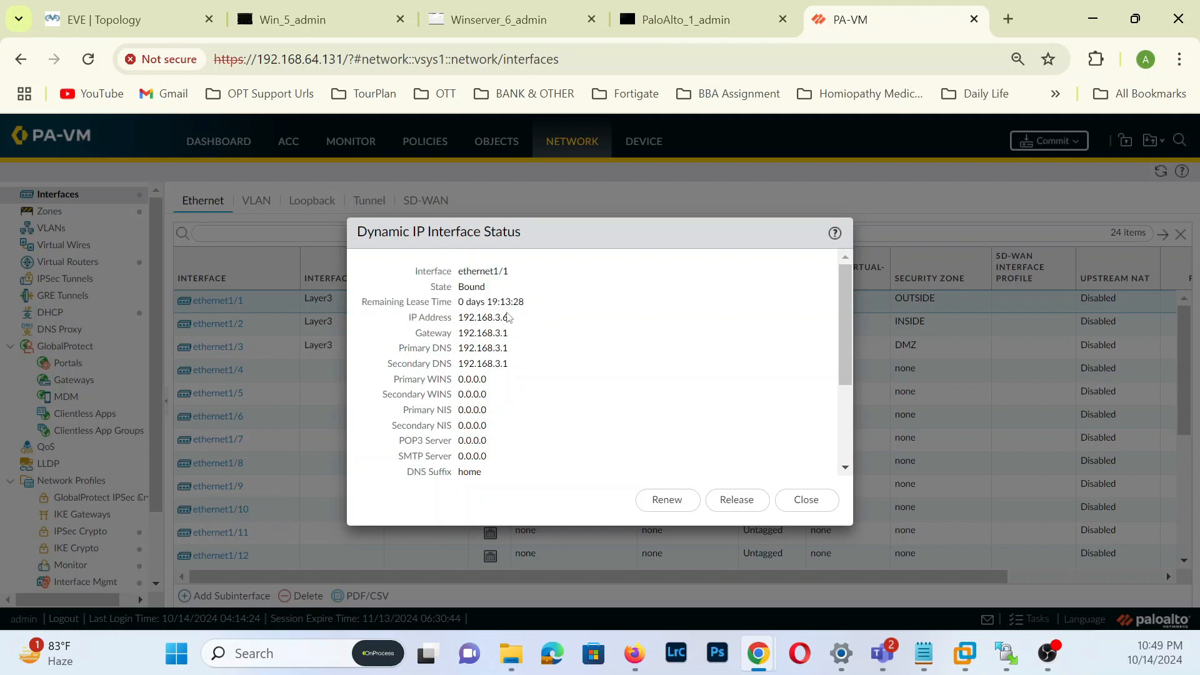
Step: Add the text label 192.168.3.6 to the EVE topology, enlarge it, and place it just above the PaloAlto eth1/1 port
{"action": "left_click", "coordinate": [117, 10]}
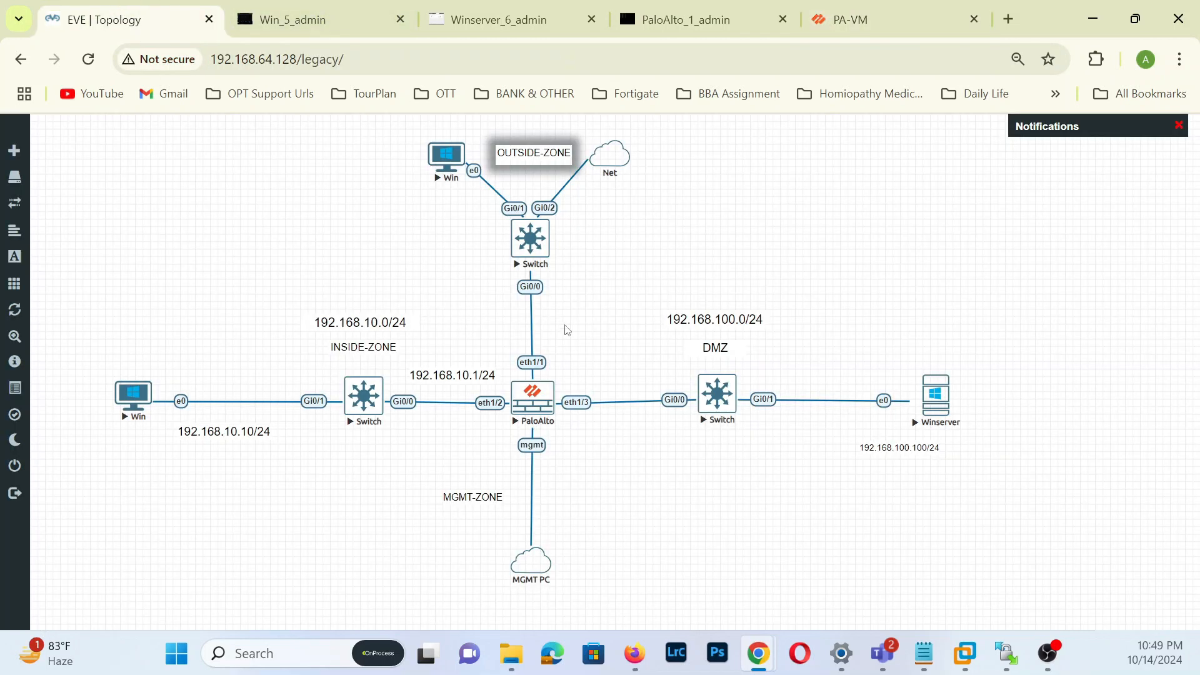
{"action": "right_click", "coordinate": [729, 216]}
{"action": "left_click", "coordinate": [775, 331]}
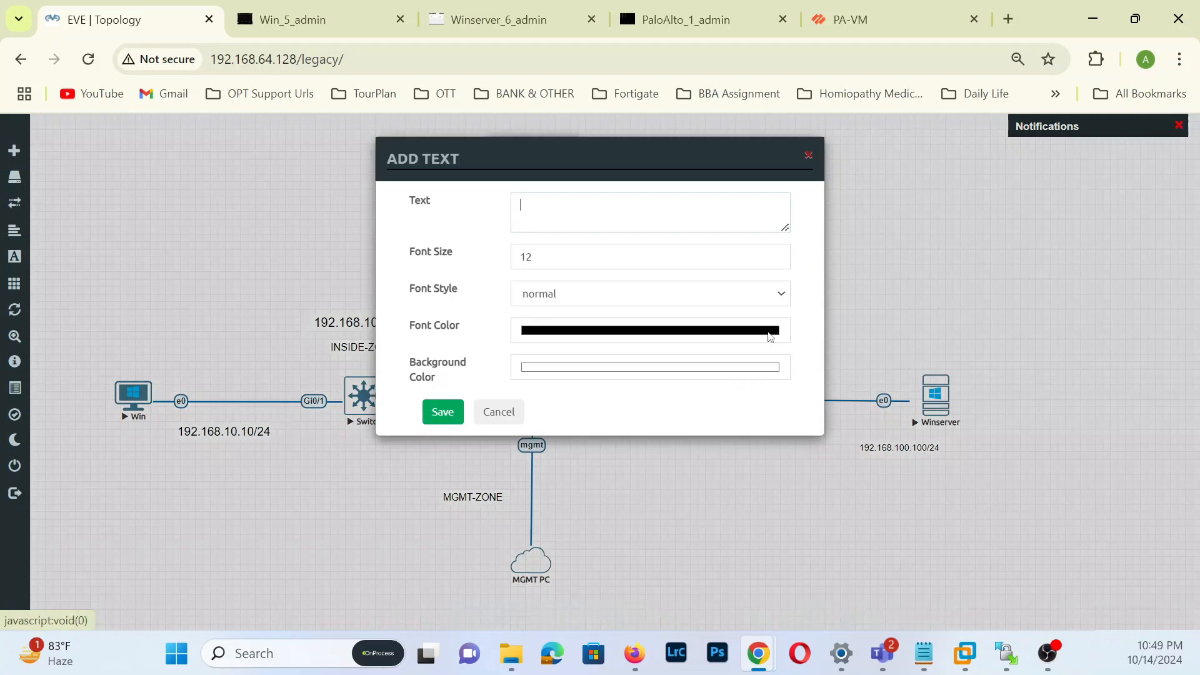
{"action": "type", "text": "192.168.3.6"}
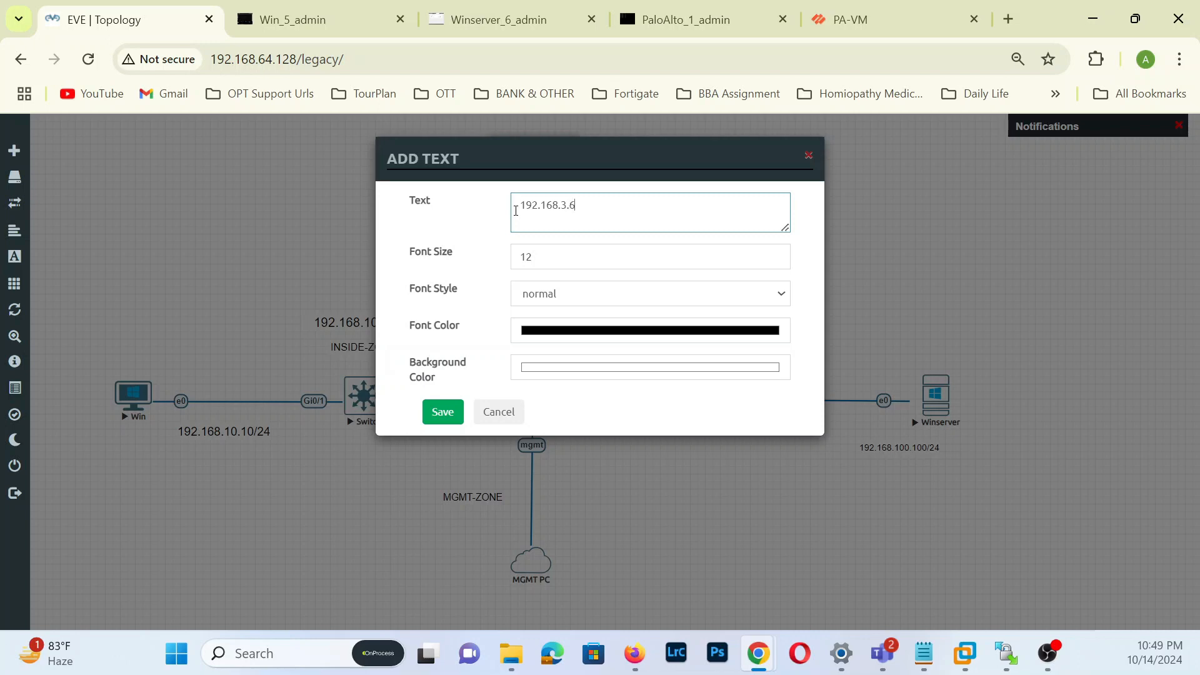
{"action": "left_click", "coordinate": [435, 410]}
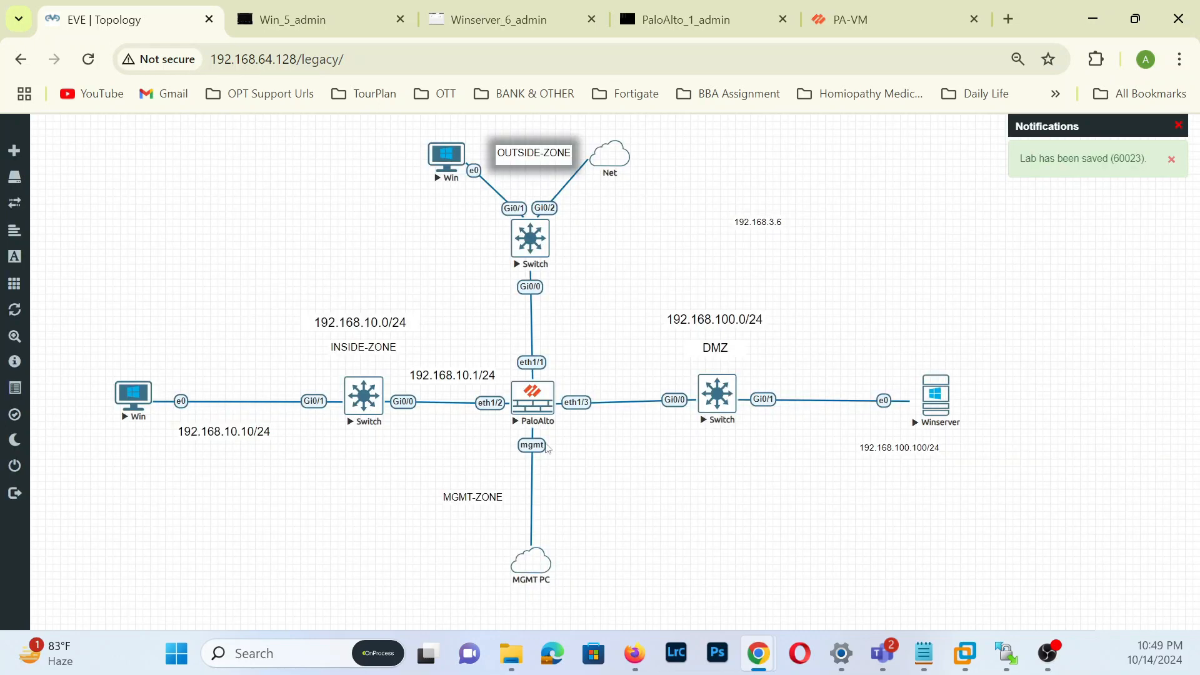
{"action": "left_click_drag", "start_coordinate": [779, 222], "coordinate": [832, 281]}
{"action": "left_click_drag", "start_coordinate": [826, 216], "coordinate": [839, 250]}
{"action": "left_click_drag", "start_coordinate": [770, 235], "coordinate": [514, 340]}
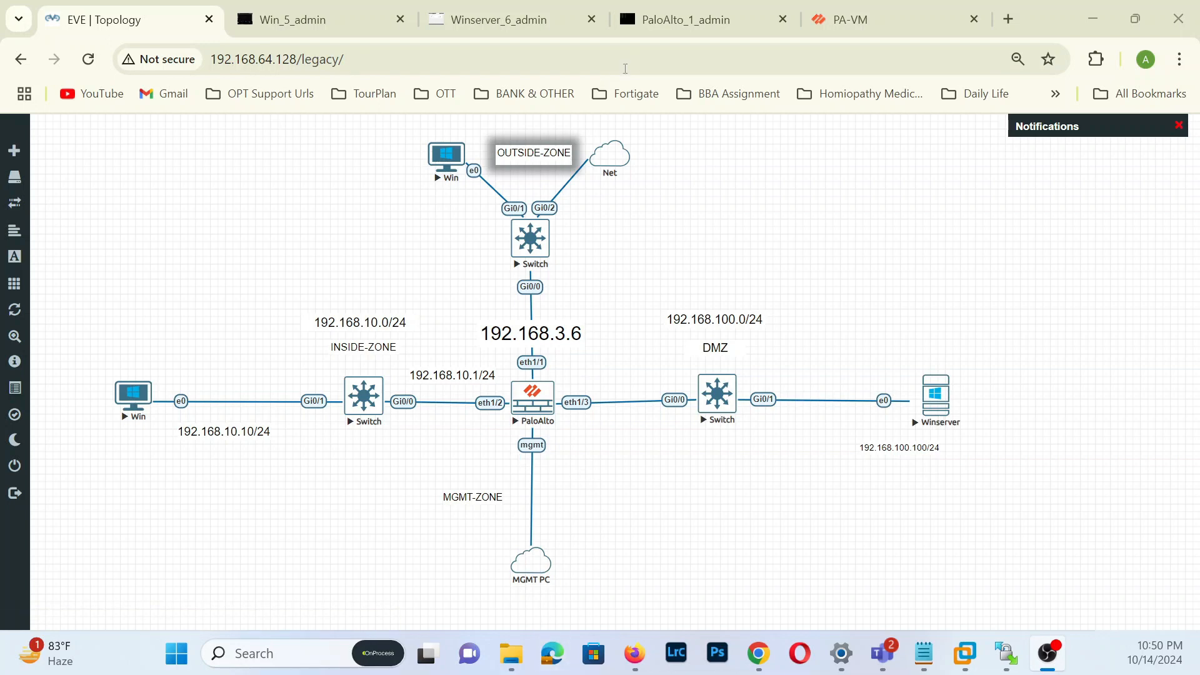
Step: Return to PA-VM, close the interface status, and show the security policy rules with their columns adjusted to fit
{"action": "left_click", "coordinate": [826, 25]}
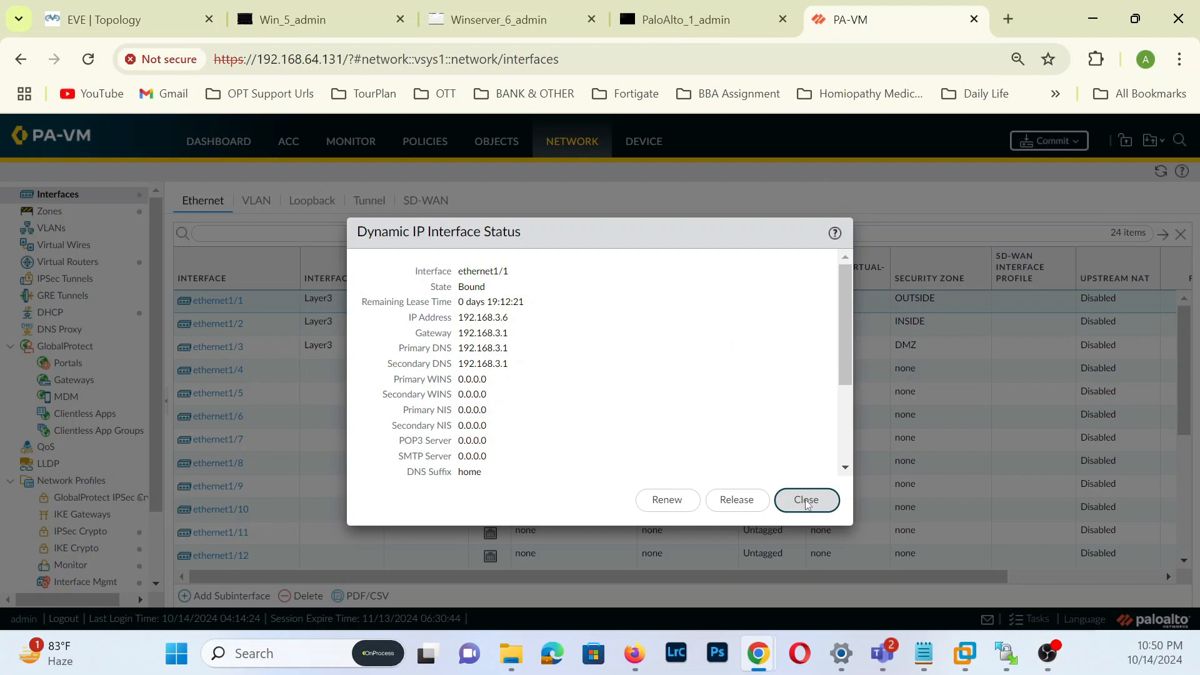
{"action": "left_click", "coordinate": [779, 497]}
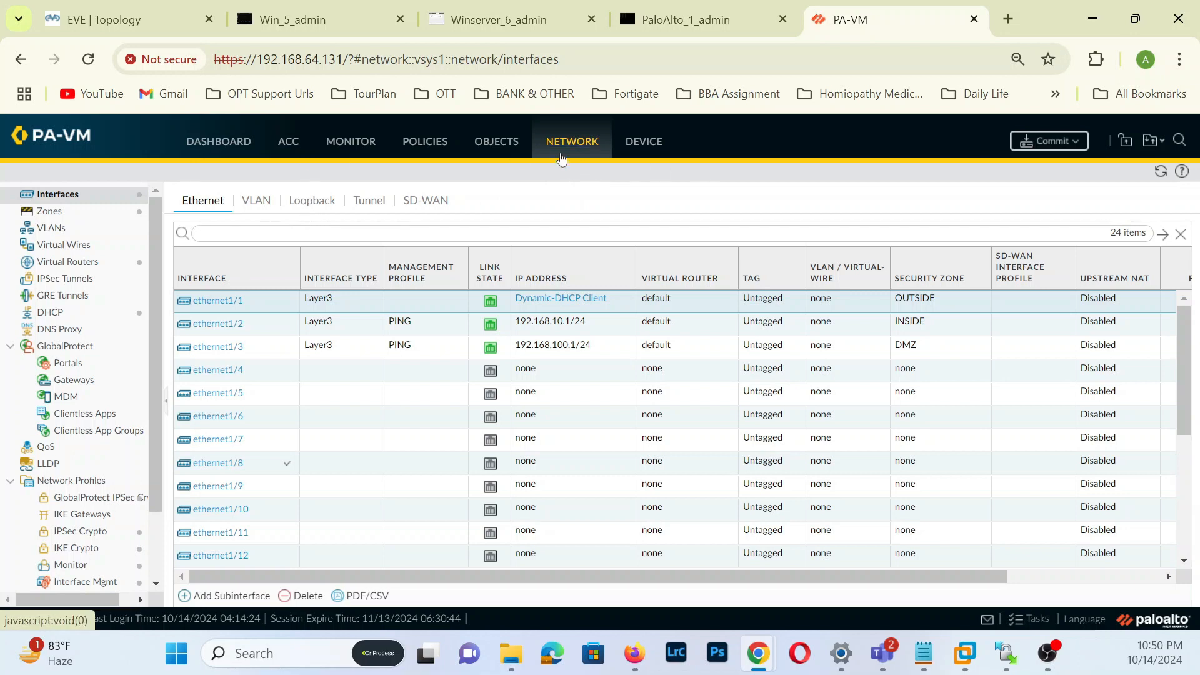
{"action": "left_click", "coordinate": [432, 141]}
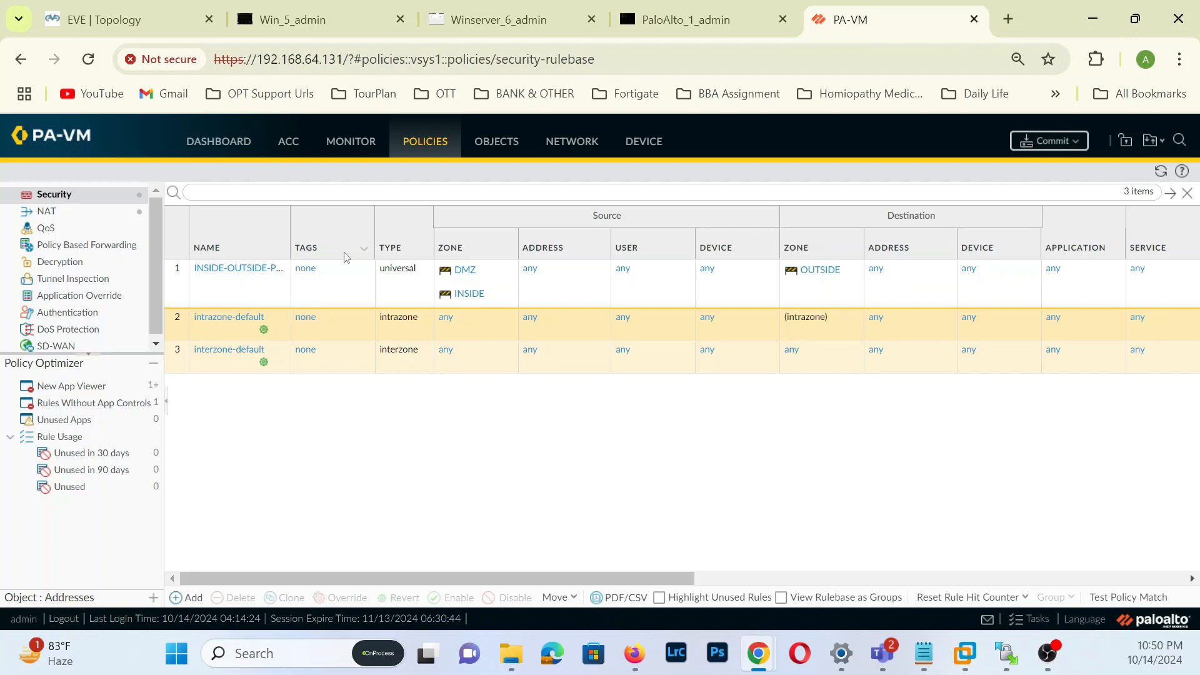
{"action": "left_click", "coordinate": [281, 248]}
{"action": "left_click", "coordinate": [300, 292]}
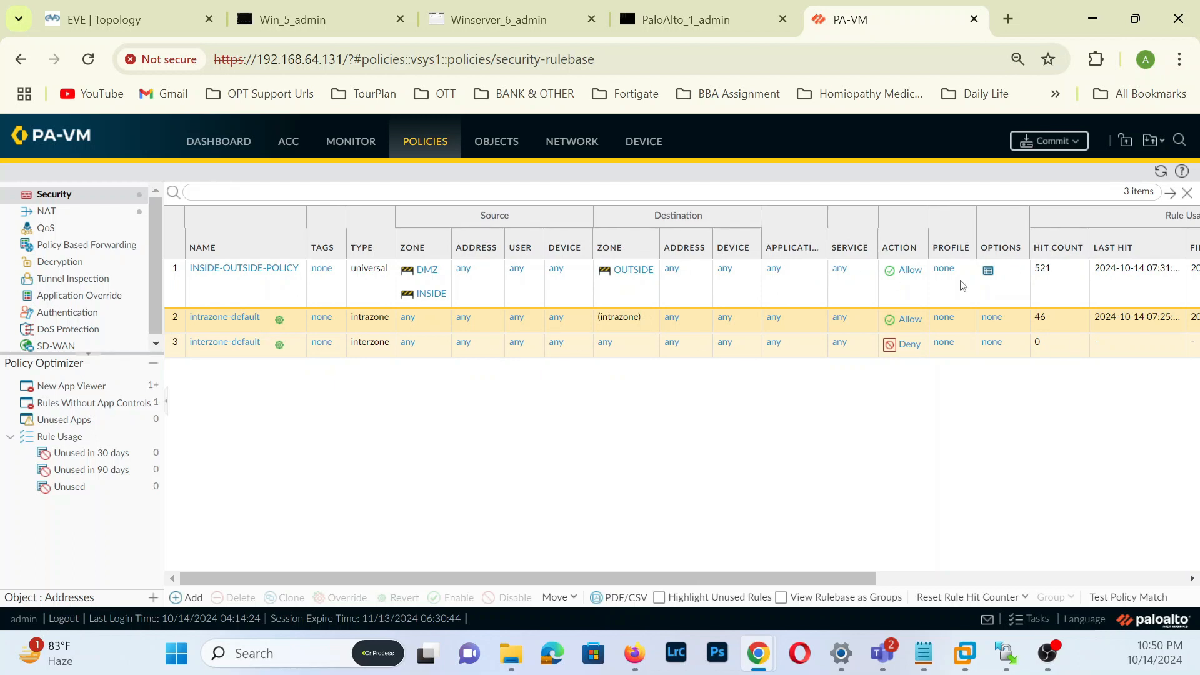
Step: Show the NAT policy rules and adjust their columns to fit the contents
{"action": "left_click", "coordinate": [58, 213]}
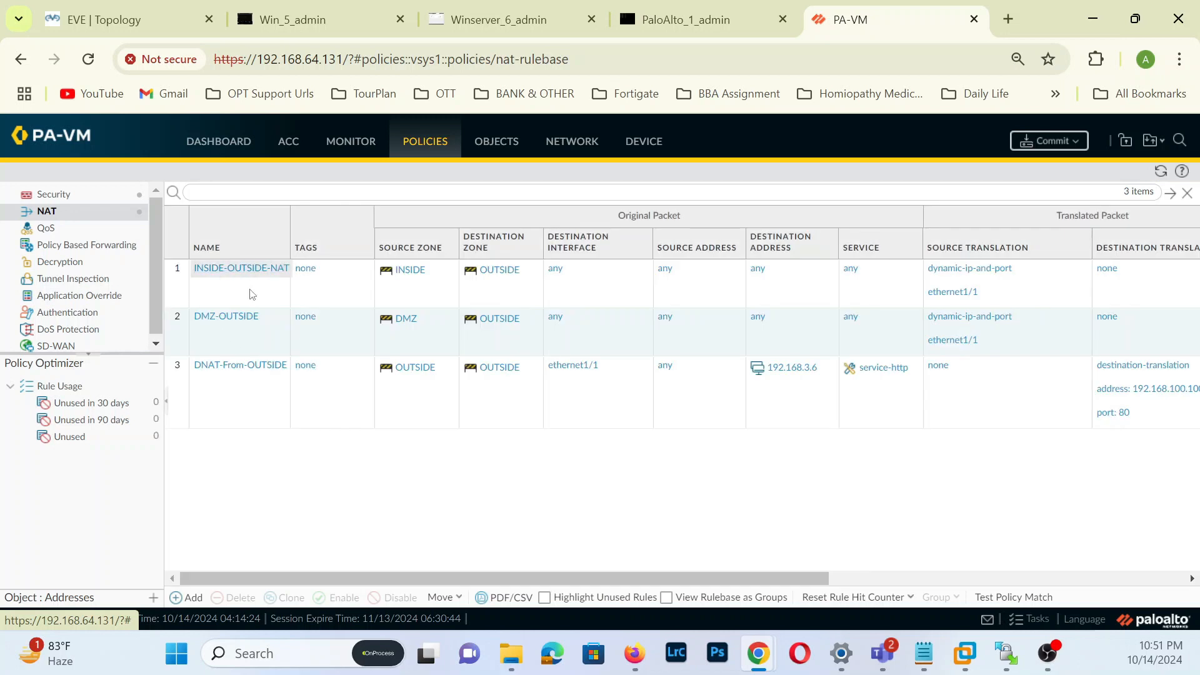
{"action": "left_click", "coordinate": [279, 252]}
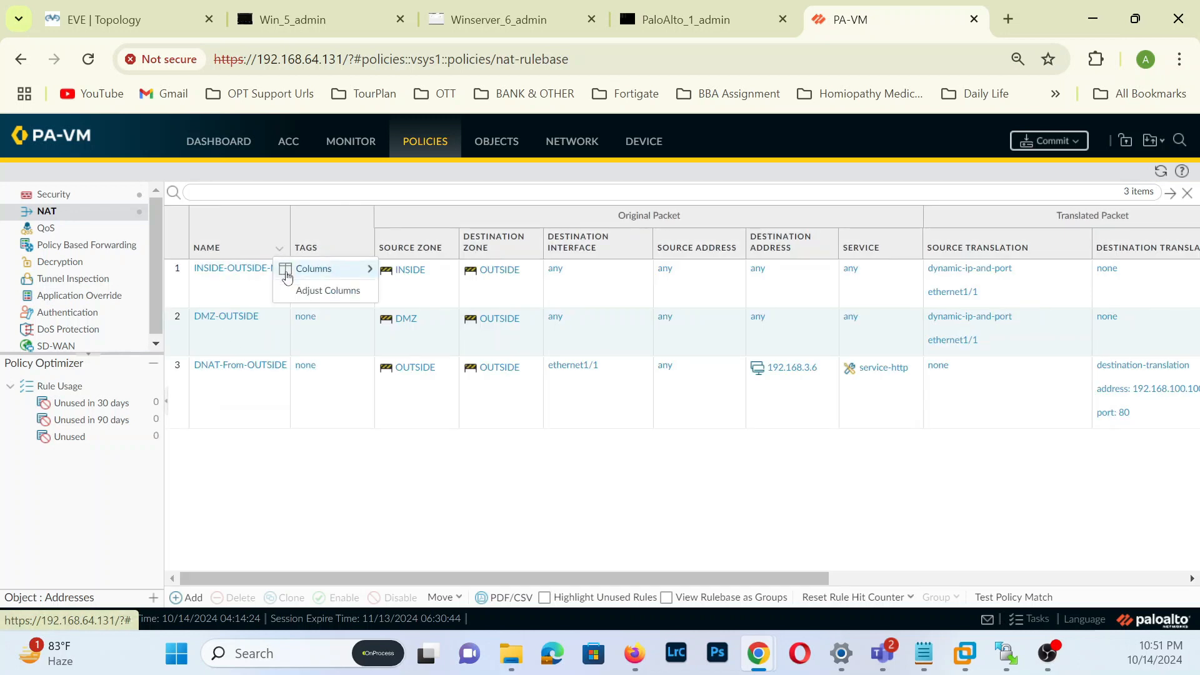
{"action": "left_click", "coordinate": [294, 288]}
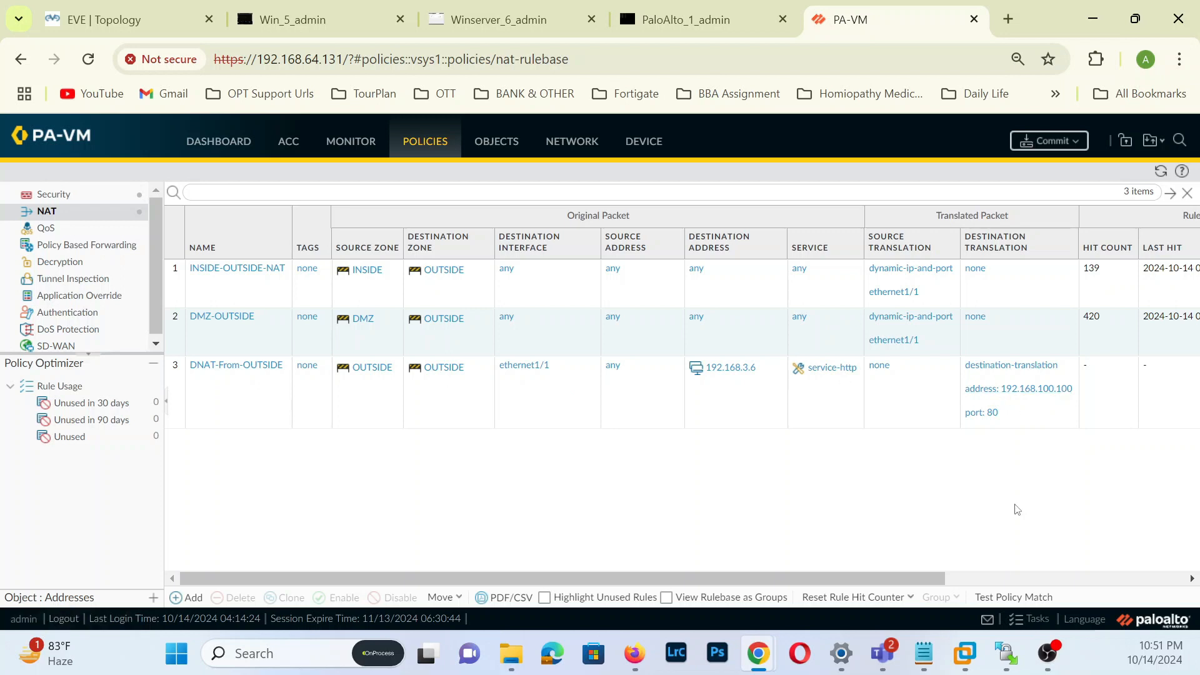
{"action": "left_click_drag", "start_coordinate": [979, 580], "coordinate": [811, 591]}
Step: Review the original and translated packet settings of the DNAT-From-OUTSIDE NAT rule, then close it without changes
{"action": "left_click", "coordinate": [241, 365]}
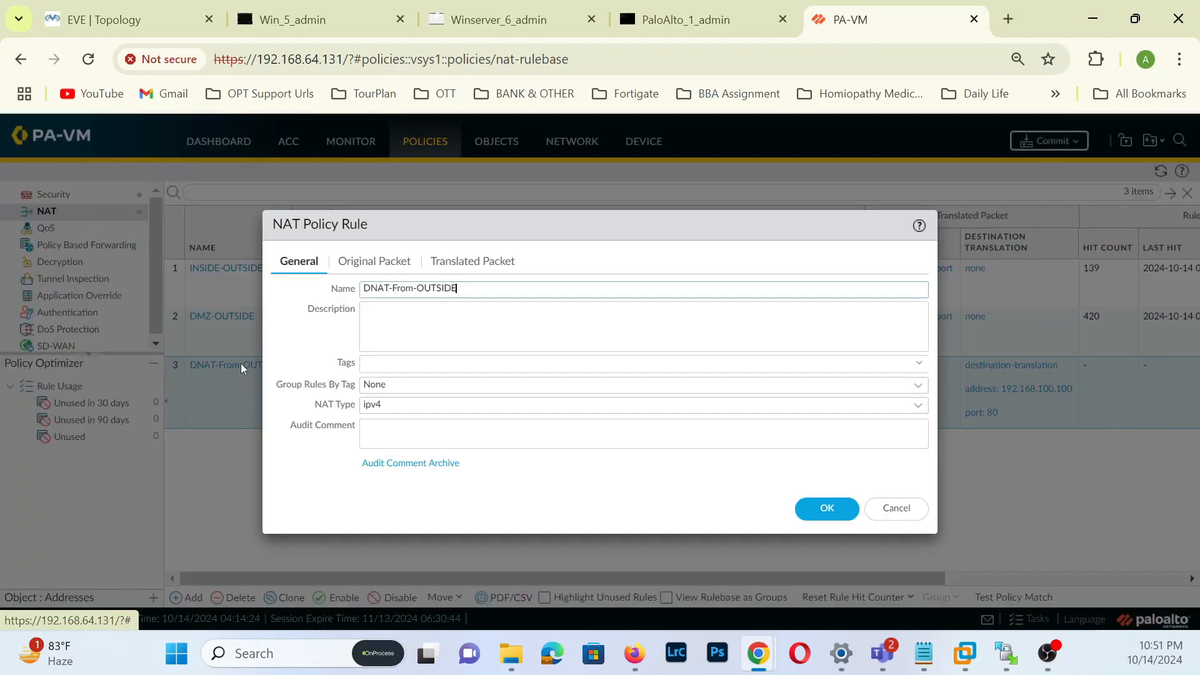
{"action": "left_click", "coordinate": [374, 261]}
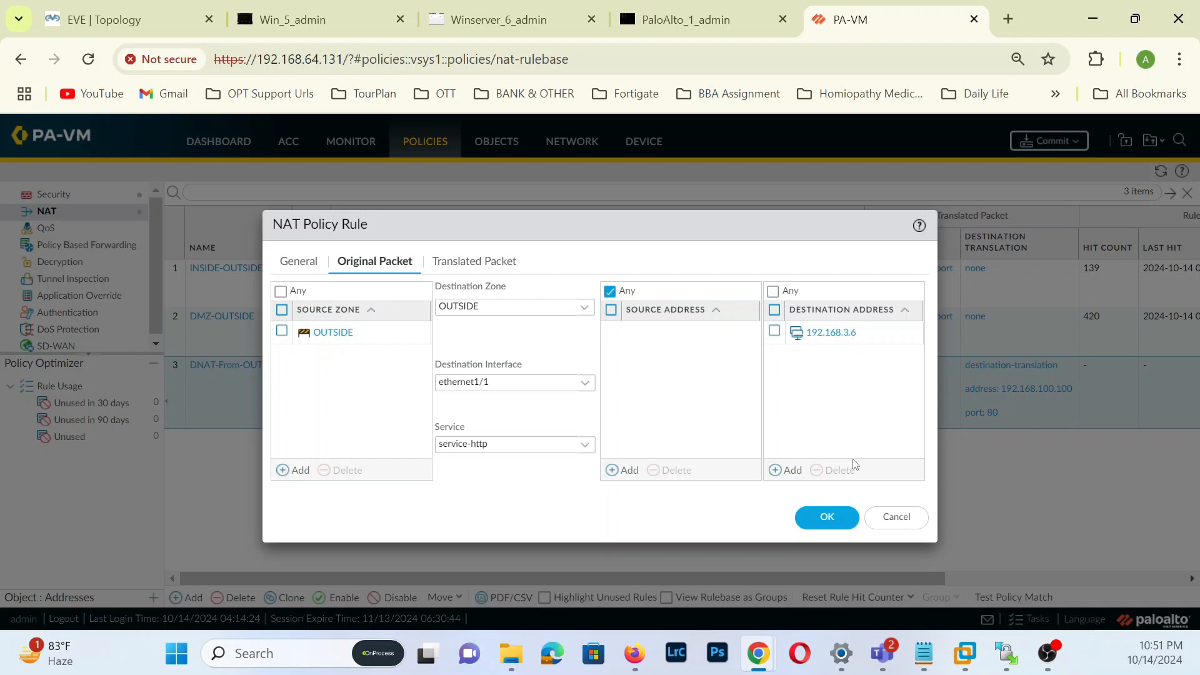
{"action": "left_click", "coordinate": [504, 263]}
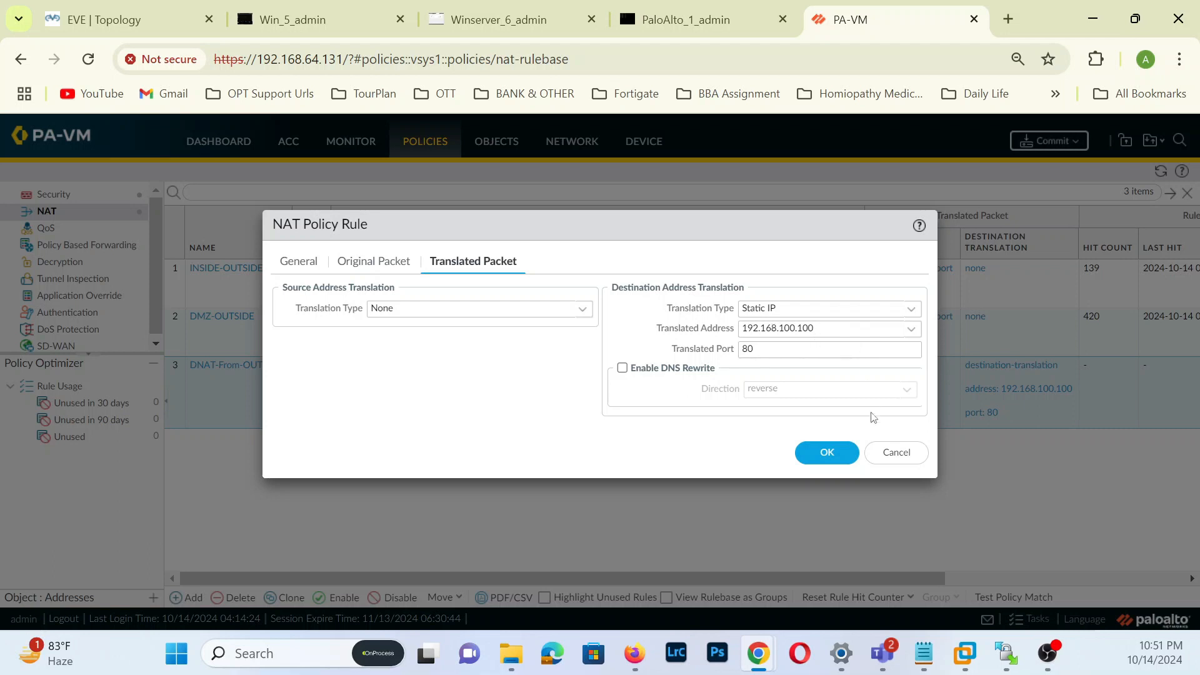
{"action": "left_click", "coordinate": [892, 452]}
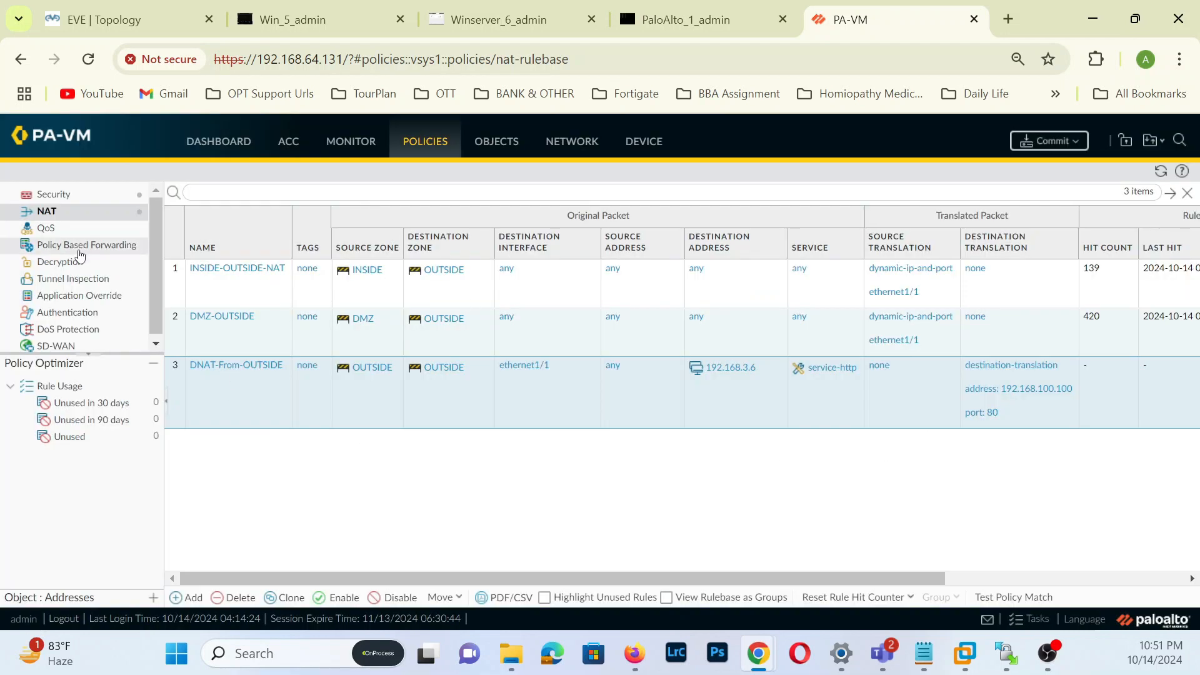
Step: Add a new security policy rule named Outside-DNAT-Policy
{"action": "left_click", "coordinate": [74, 195]}
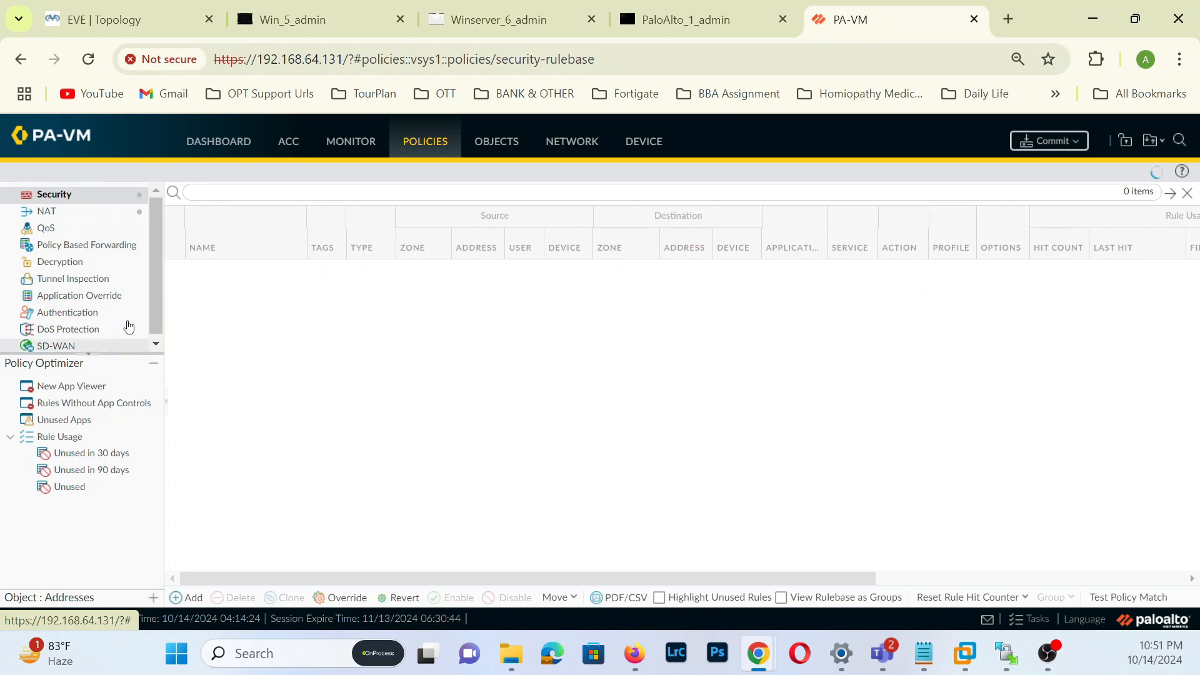
{"action": "left_click", "coordinate": [199, 596]}
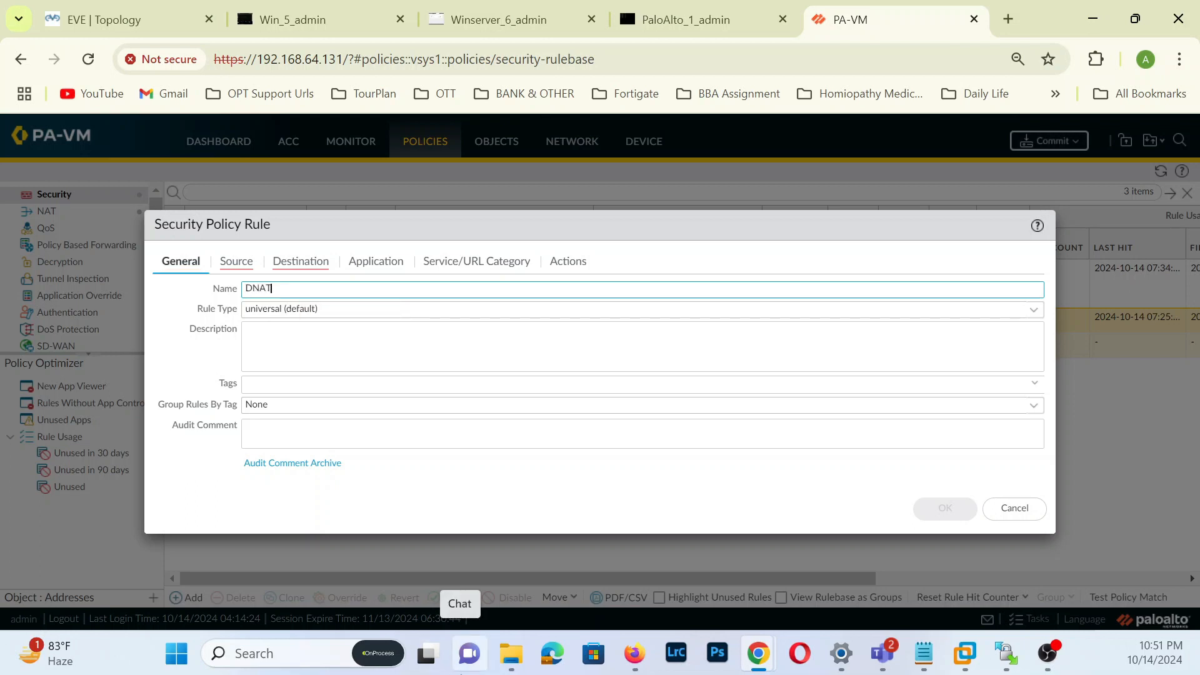
{"action": "type", "text": "DNAT-PO"}
{"action": "type", "text": "Outs"}
{"action": "type", "text": "ide"}
{"action": "type", "text": "-"}
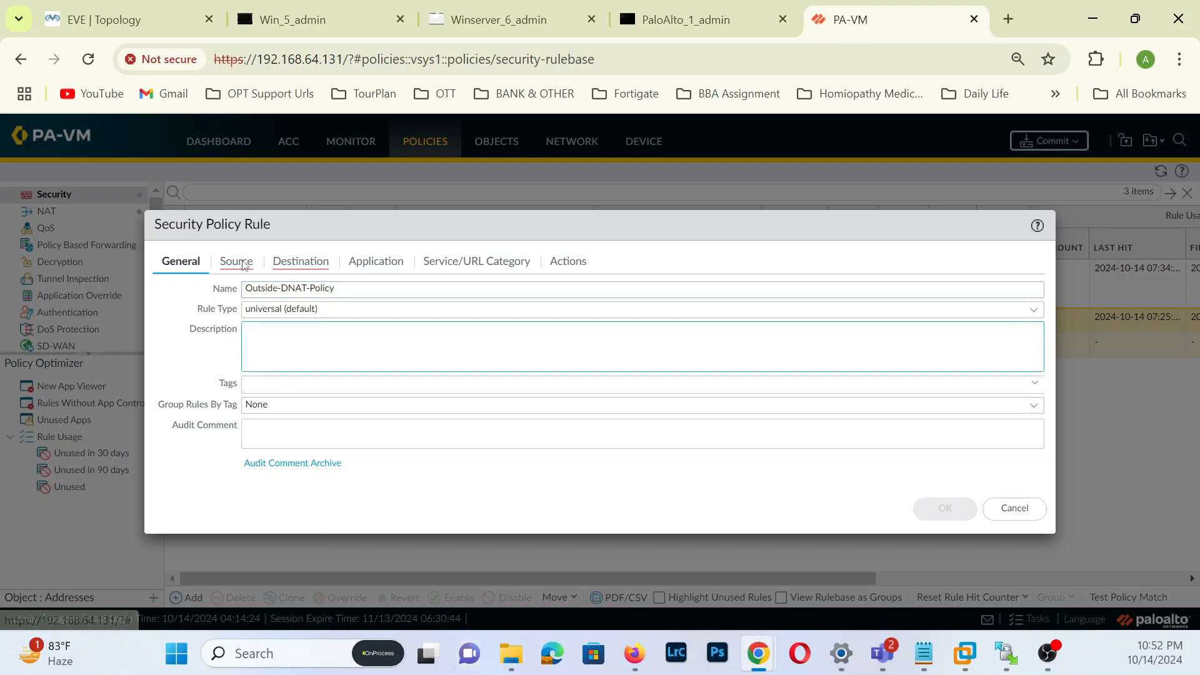
Step: Set the new rule's source zone to OUTSIDE and keep its source address as Any
{"action": "left_click", "coordinate": [245, 262]}
{"action": "left_click", "coordinate": [178, 470]}
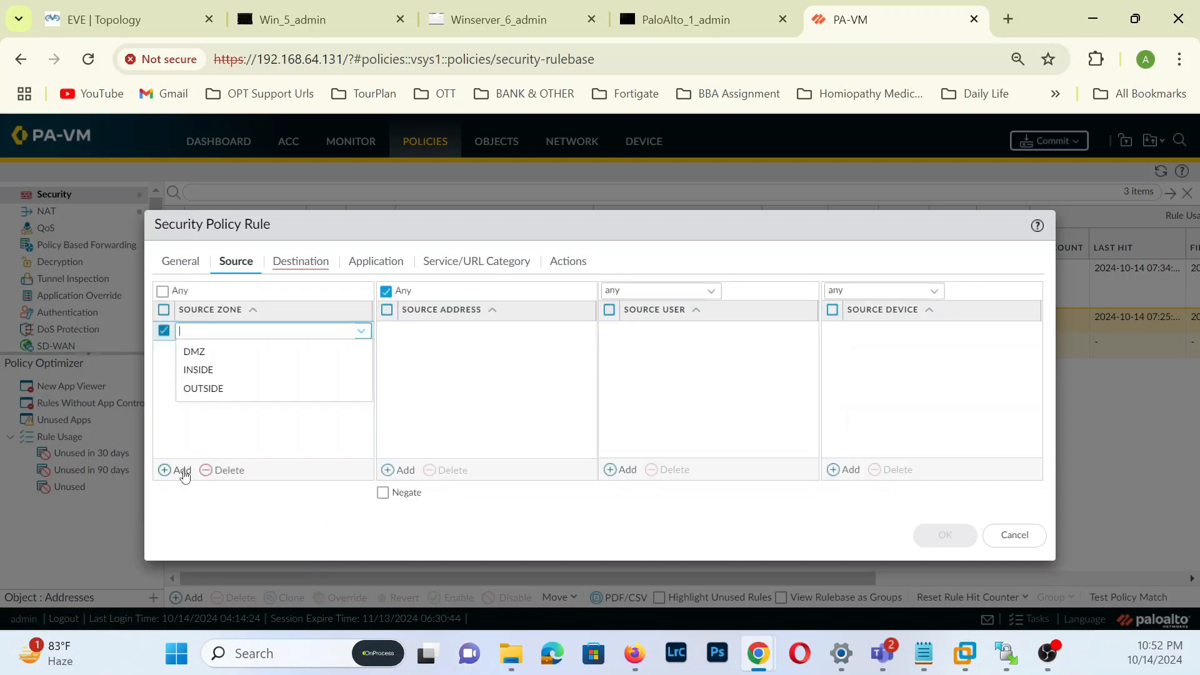
{"action": "left_click", "coordinate": [208, 388]}
{"action": "left_click", "coordinate": [398, 470]}
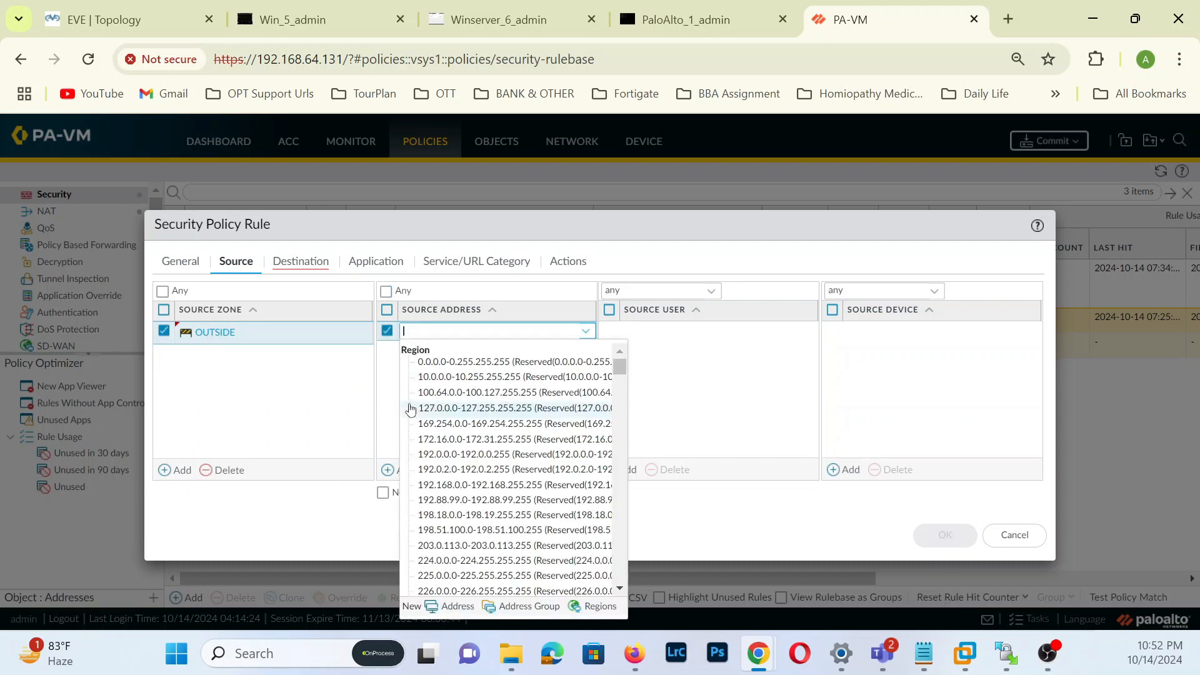
{"action": "left_click", "coordinate": [741, 384]}
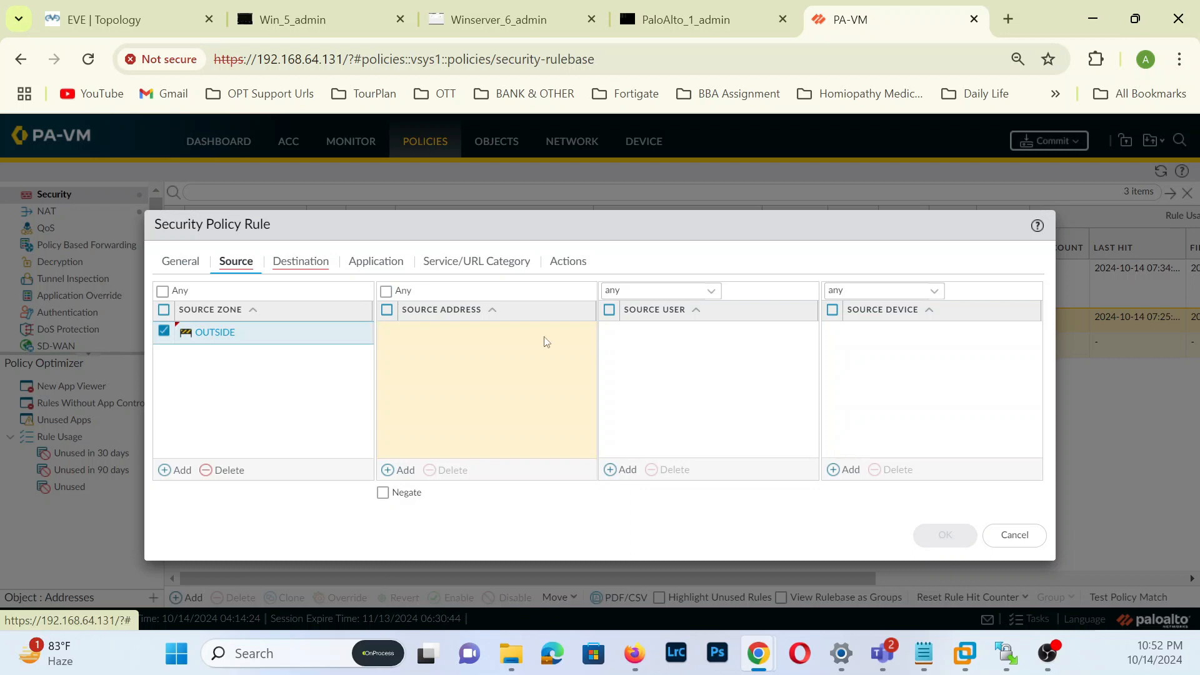
{"action": "left_click", "coordinate": [386, 290]}
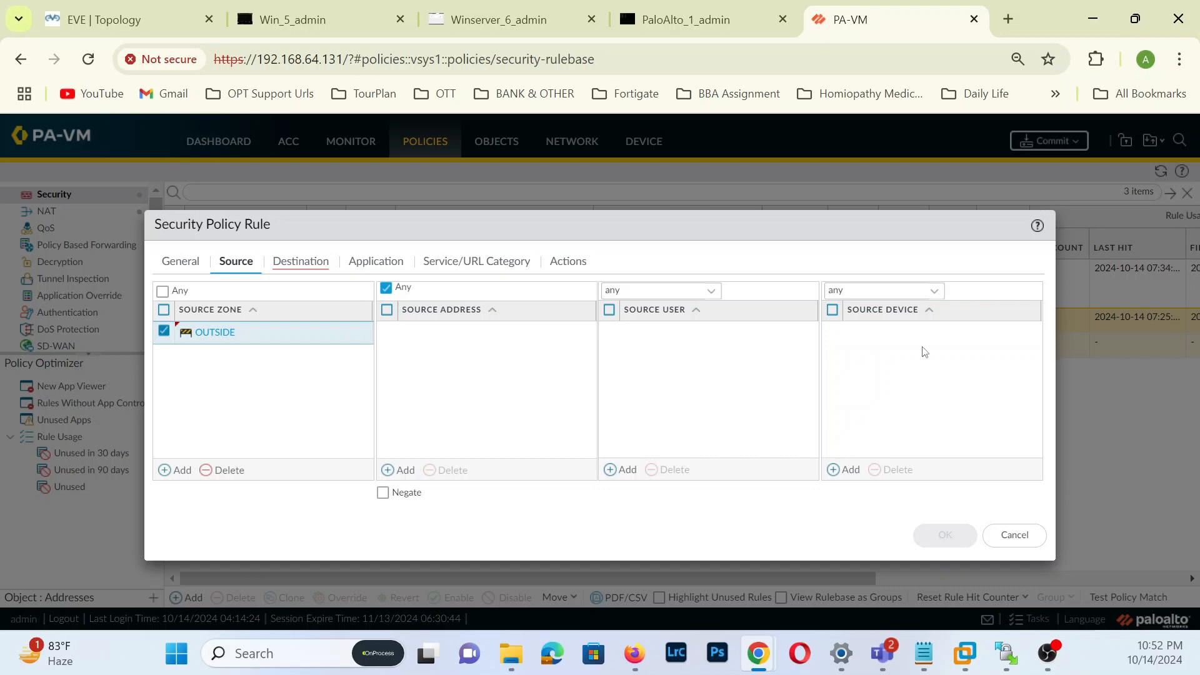
Step: Set the new security rule's destination zone to DMZ
{"action": "left_click", "coordinate": [322, 266]}
{"action": "left_click", "coordinate": [177, 470]}
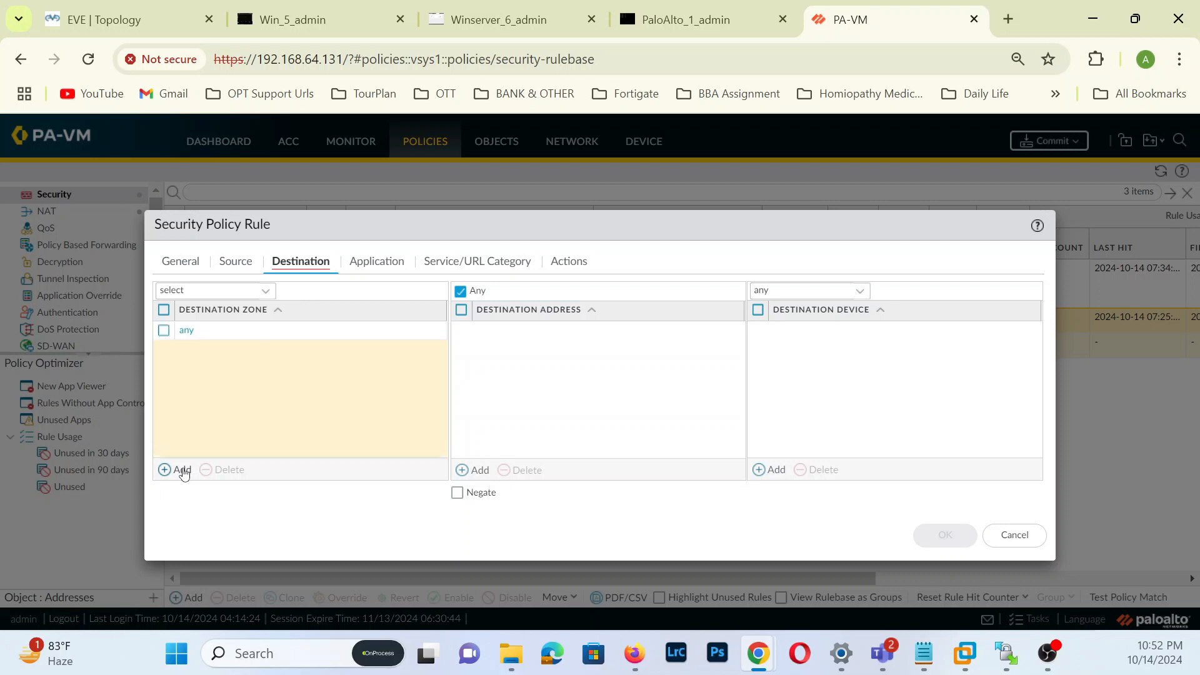
{"action": "left_click", "coordinate": [209, 351]}
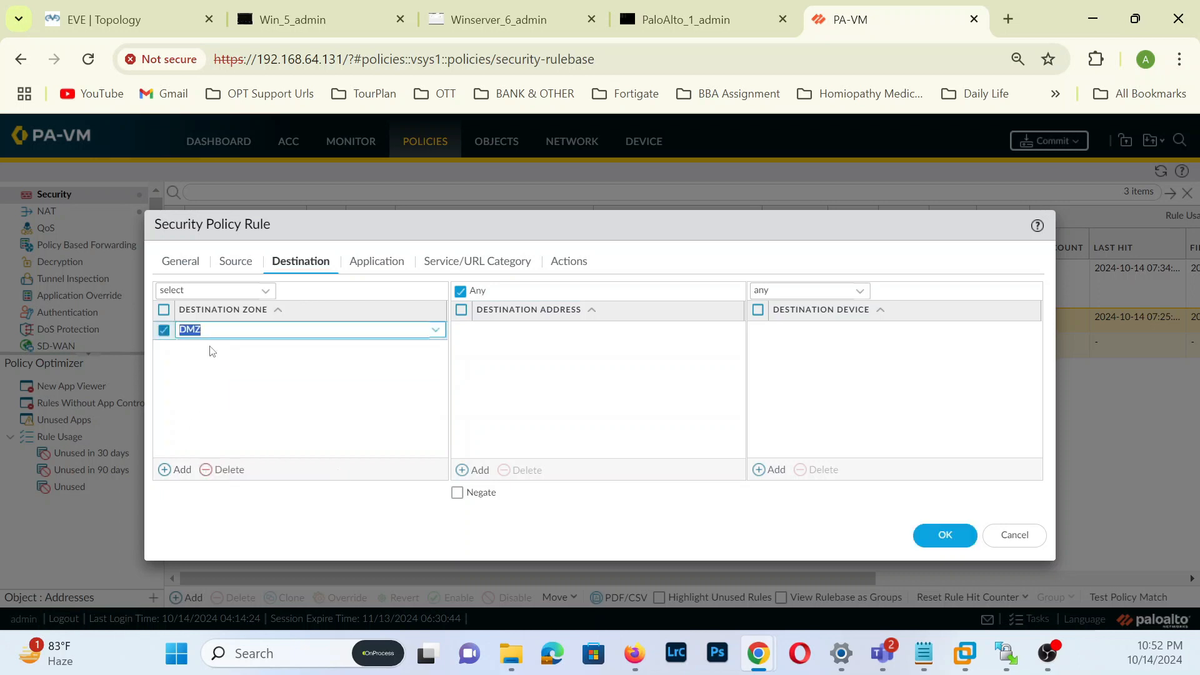
{"action": "left_click", "coordinate": [656, 404]}
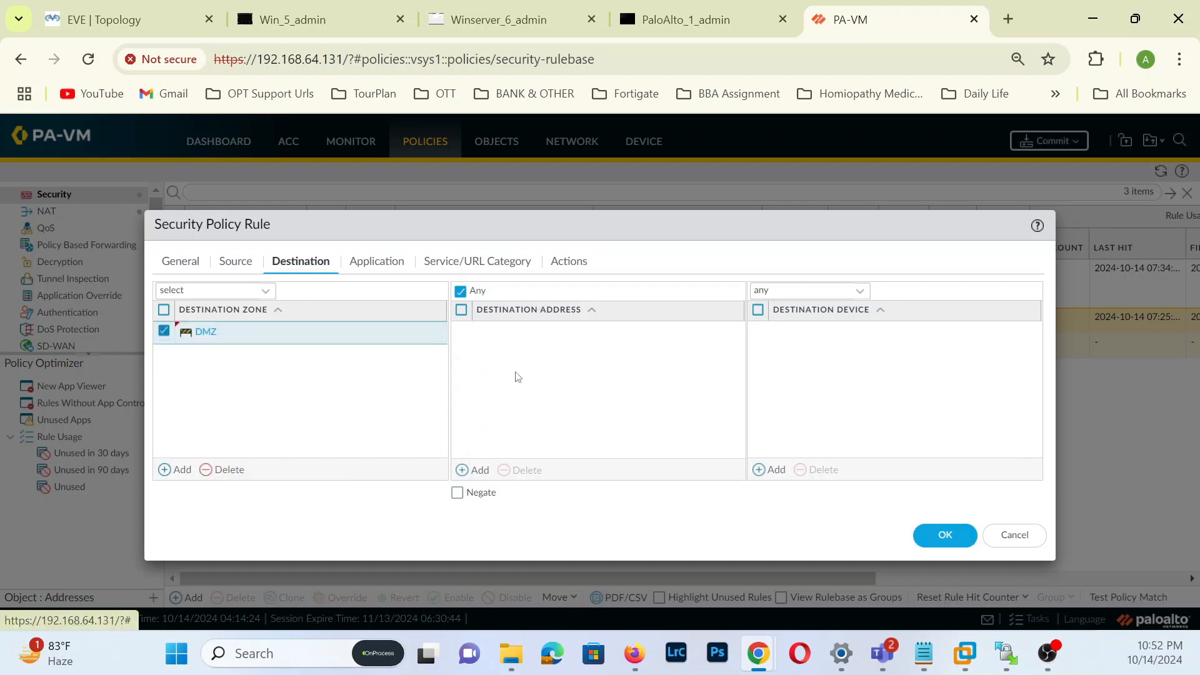
Step: Add 192.168.3.6 as the rule's destination address, checking it against the outside interface address in the EVE-NG topology
{"action": "left_click", "coordinate": [479, 471]}
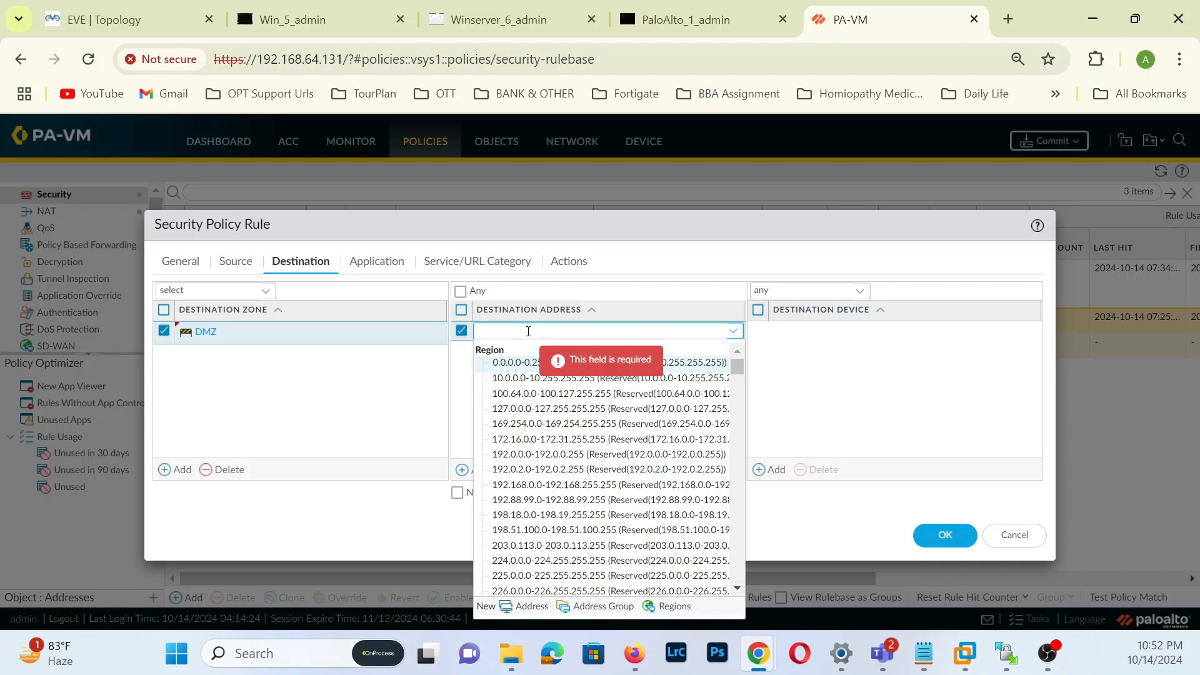
{"action": "type", "text": "192.168"}
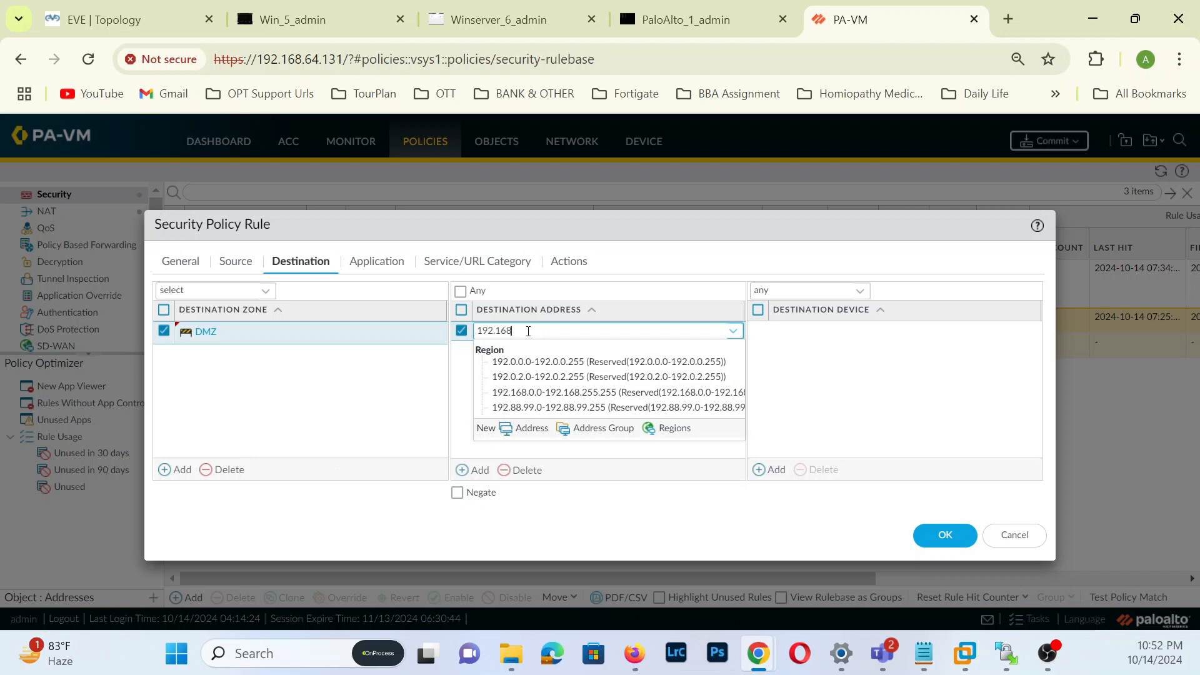
{"action": "type", "text": ".3.6"}
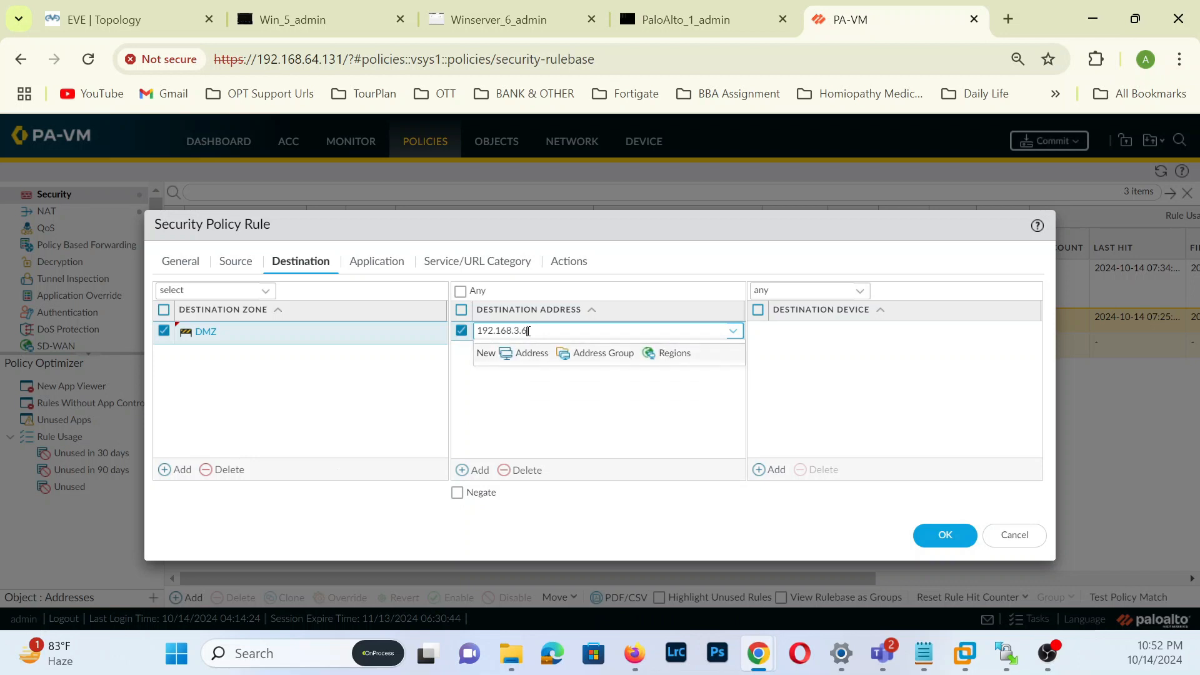
{"action": "left_click", "coordinate": [130, 19]}
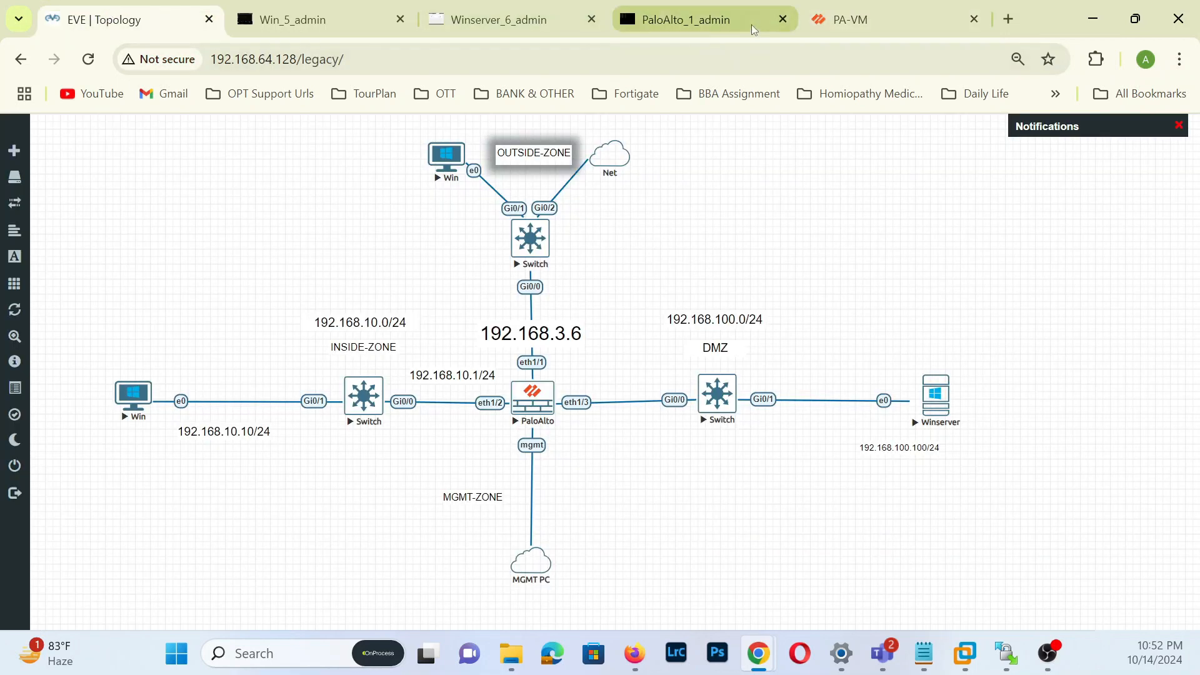
{"action": "left_click", "coordinate": [806, 21]}
{"action": "left_click", "coordinate": [644, 418]}
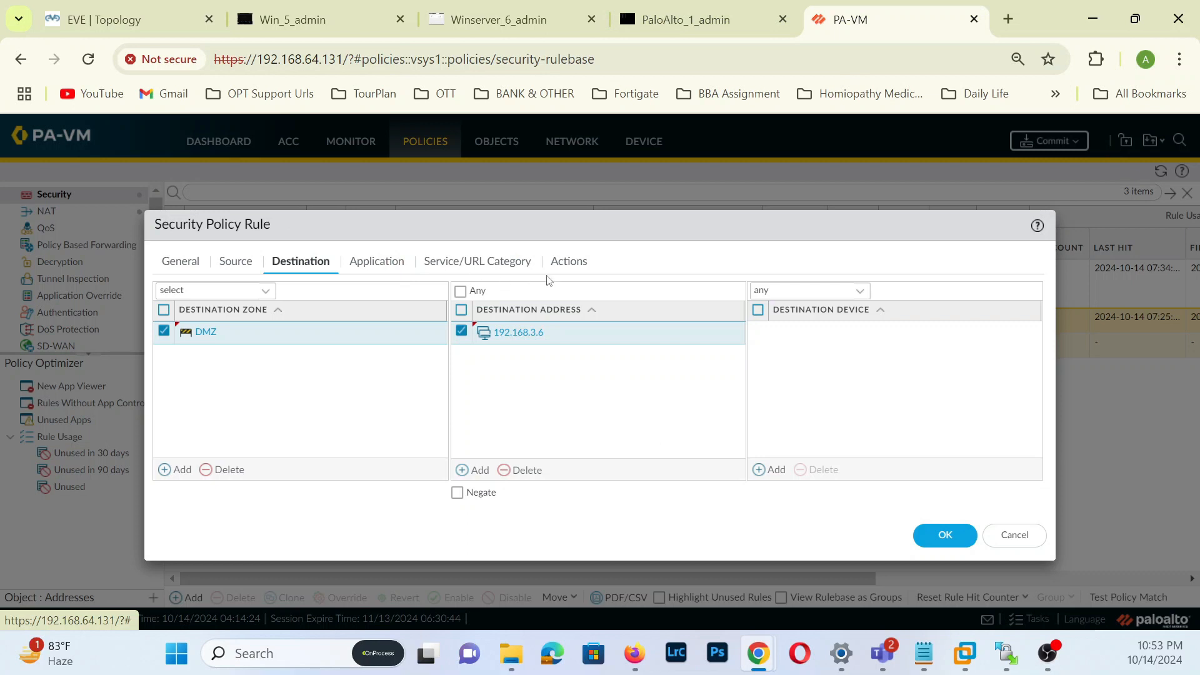
Step: Save the rule with application Any, service application-default and action Allow, and fit the security rule list's columns to their contents
{"action": "left_click", "coordinate": [394, 261]}
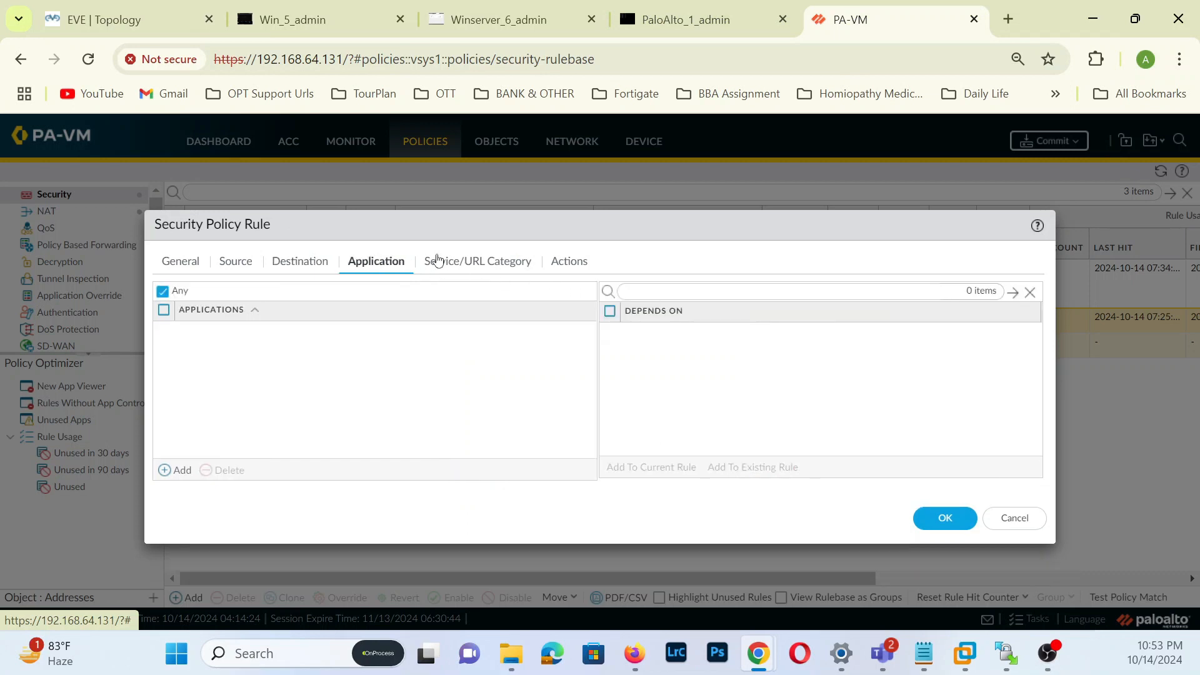
{"action": "left_click", "coordinate": [500, 266]}
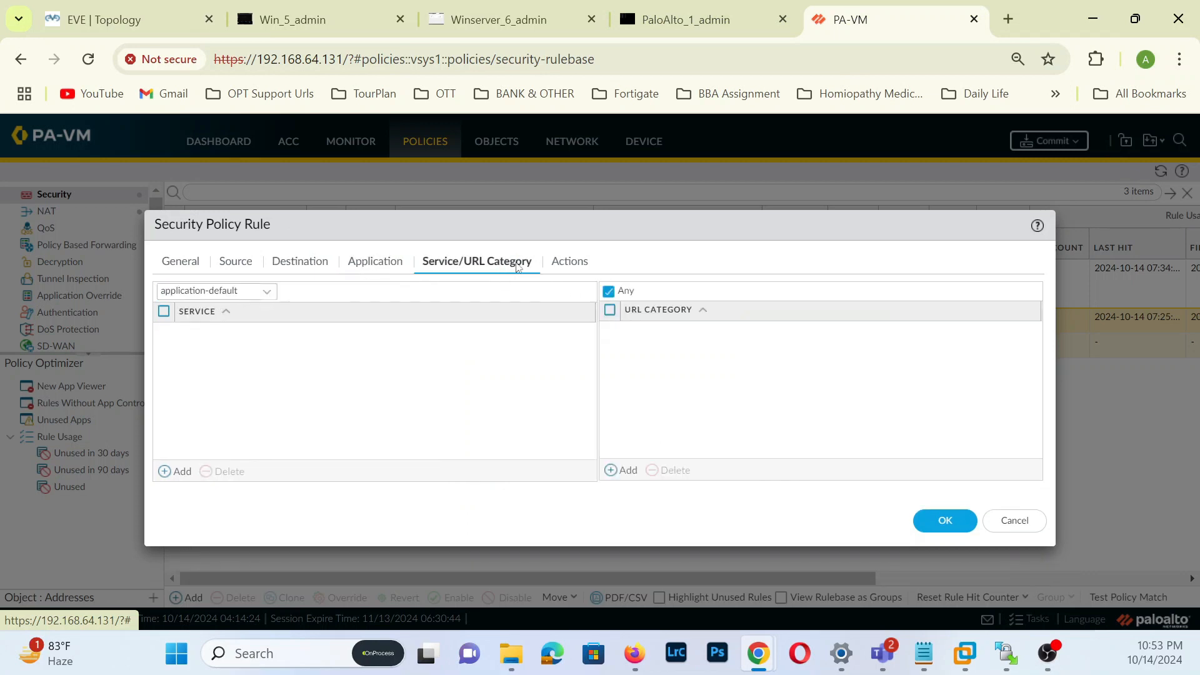
{"action": "left_click", "coordinate": [581, 258]}
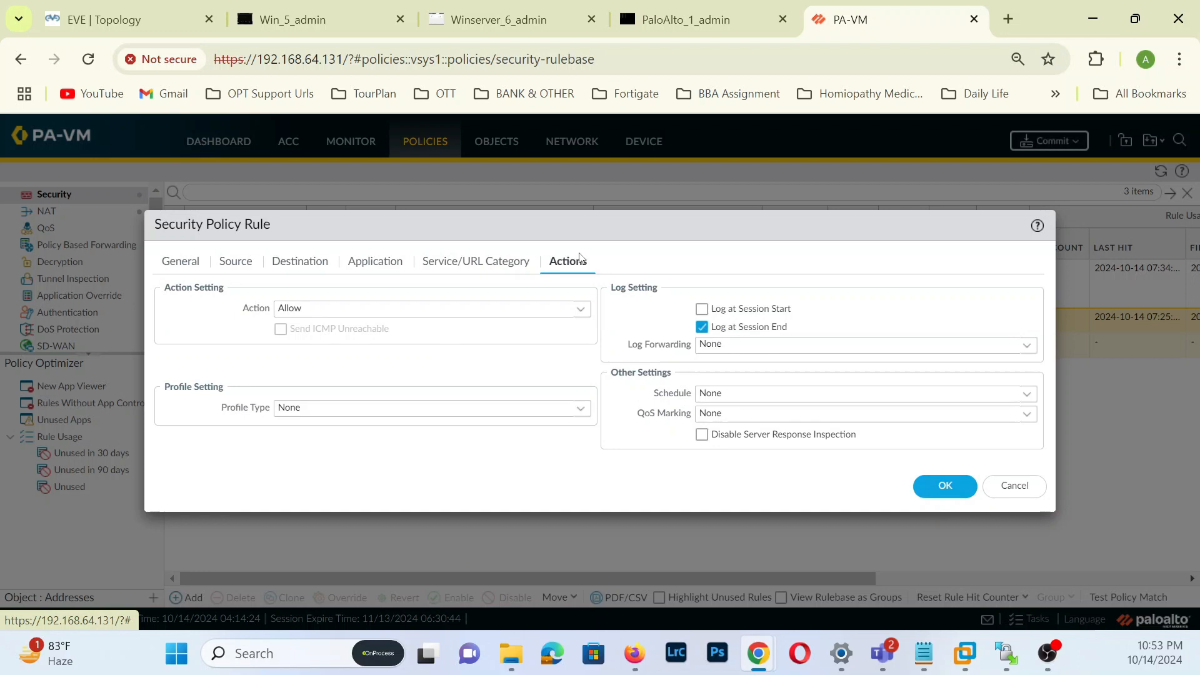
{"action": "left_click", "coordinate": [945, 486]}
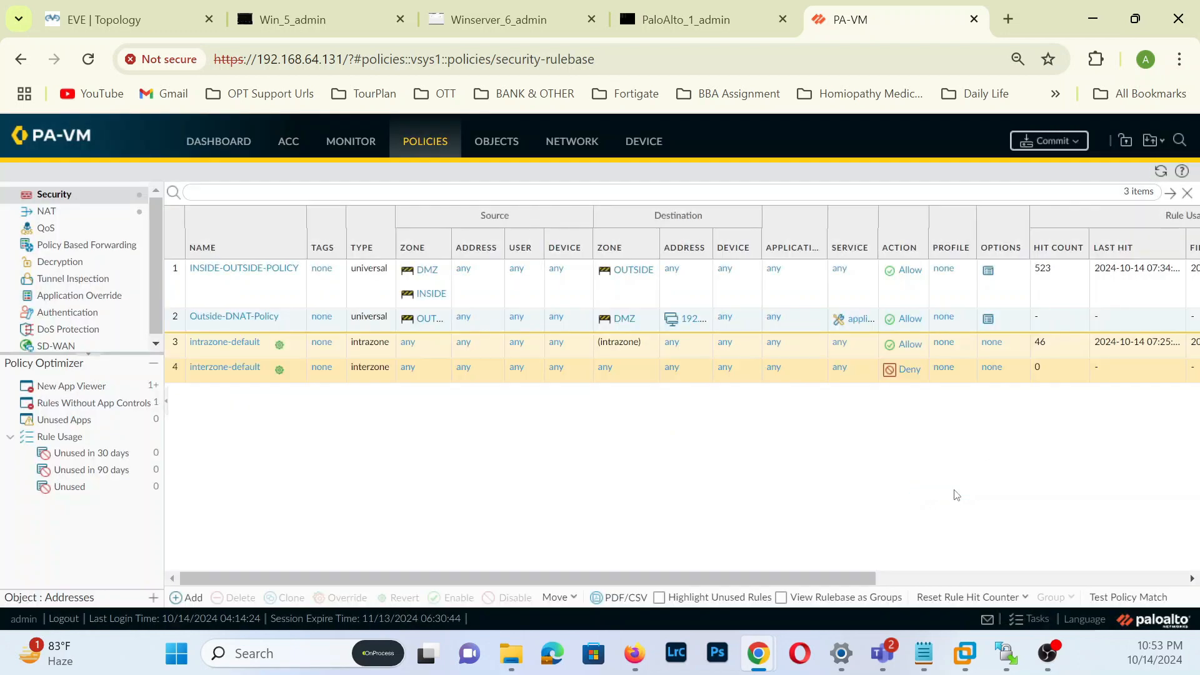
{"action": "left_click", "coordinate": [295, 252]}
{"action": "left_click", "coordinate": [332, 291]}
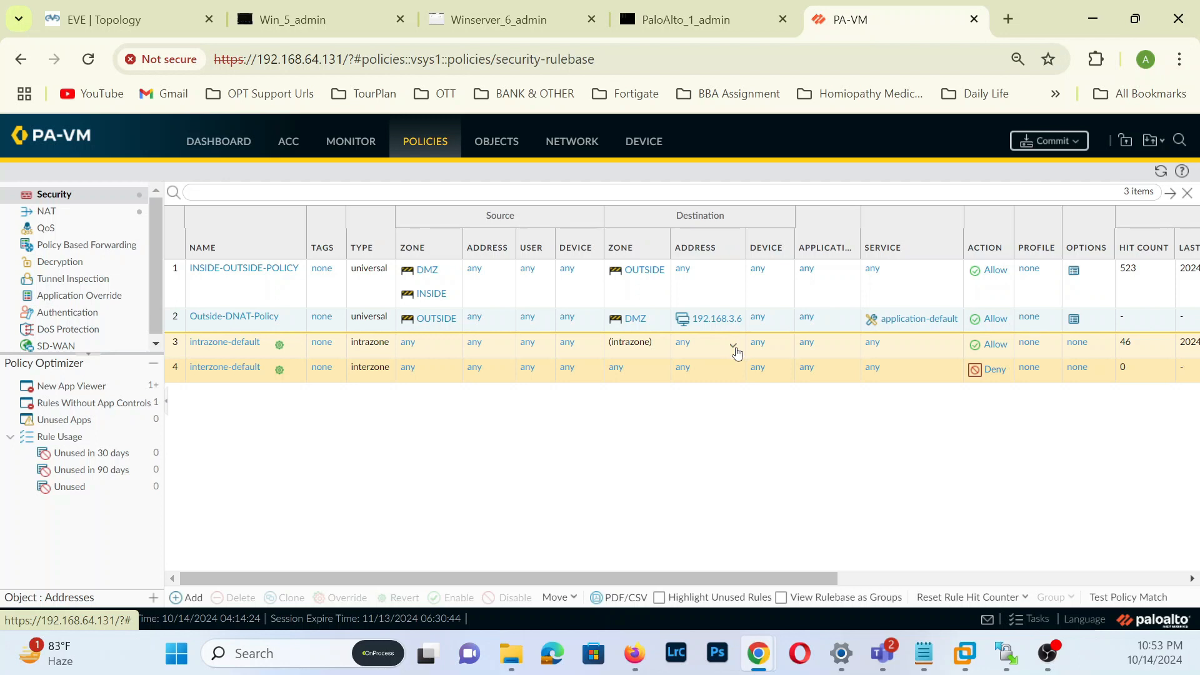
Step: Review the original and translated packet settings of the DNAT-From-OUTSIDE NAT rule again and close it without changes
{"action": "left_click", "coordinate": [45, 211]}
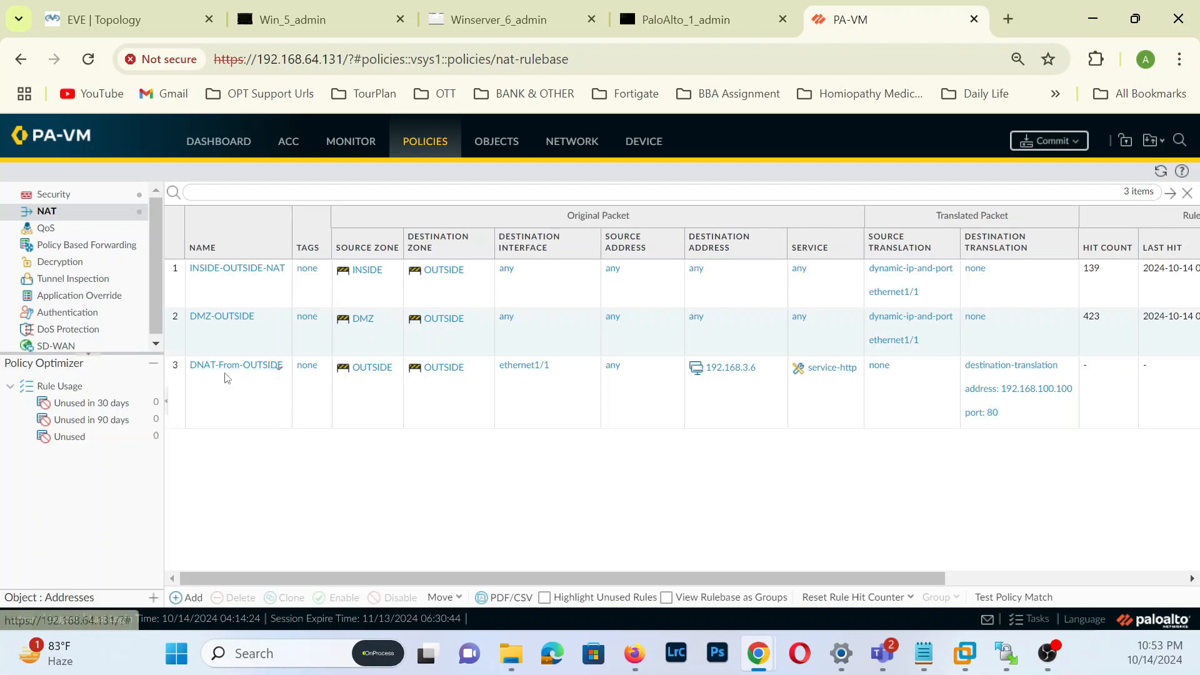
{"action": "left_click", "coordinate": [251, 365]}
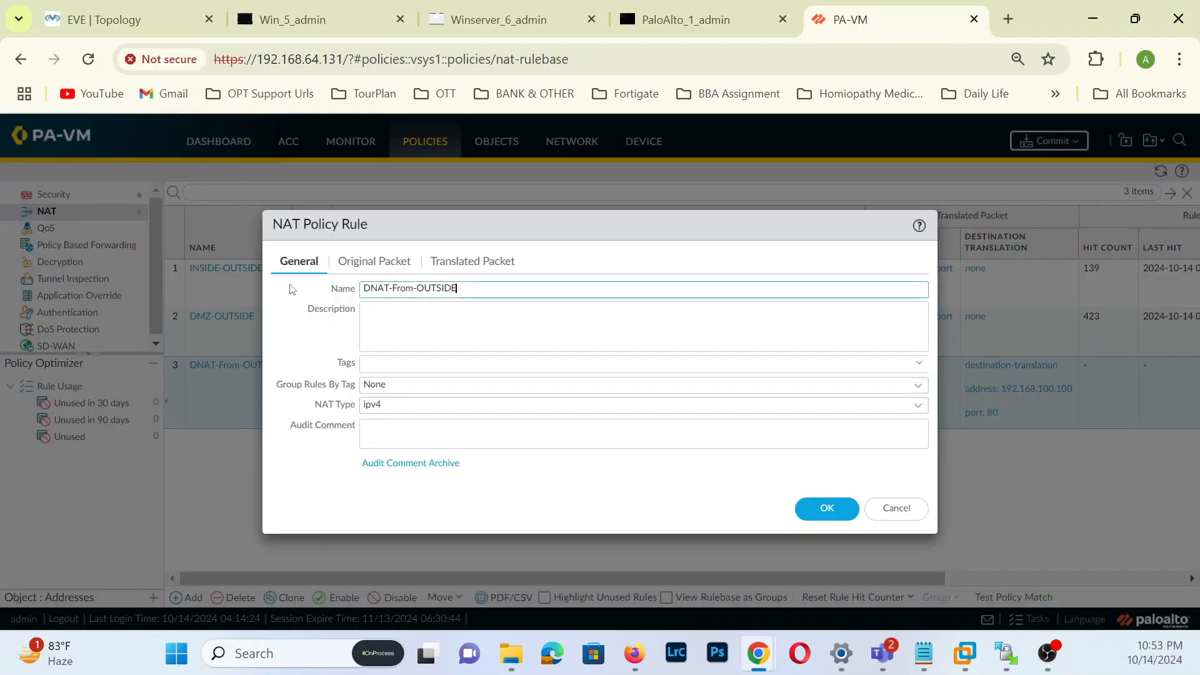
{"action": "left_click", "coordinate": [374, 261]}
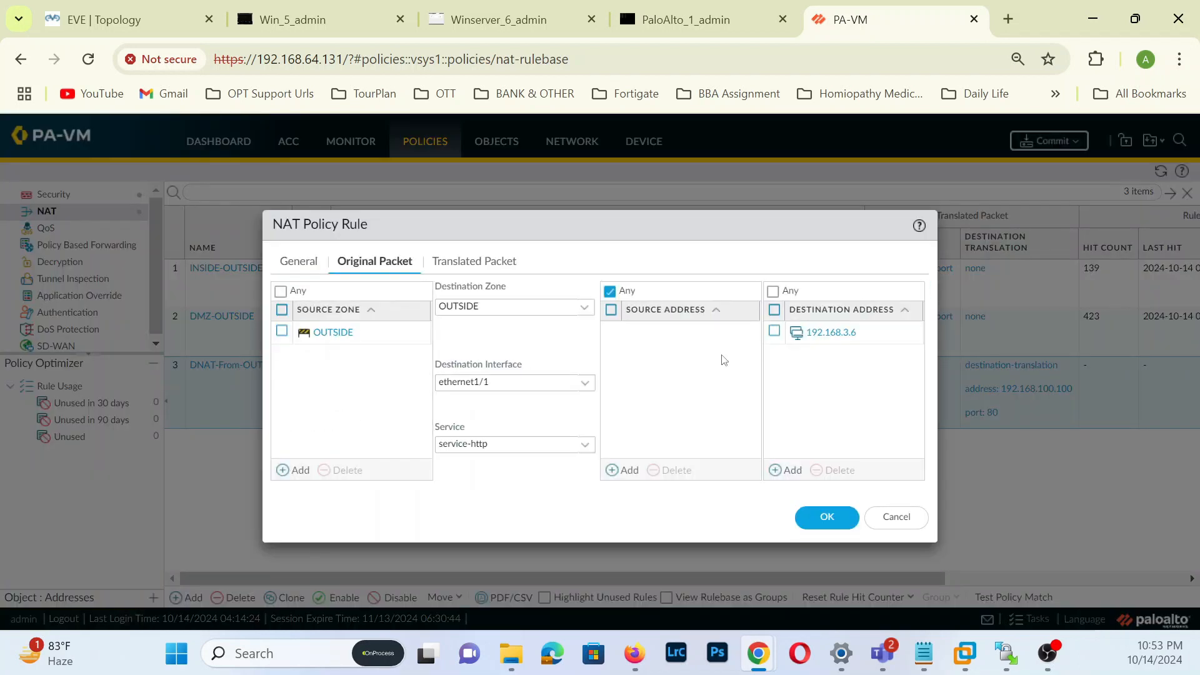
{"action": "left_click", "coordinate": [479, 262]}
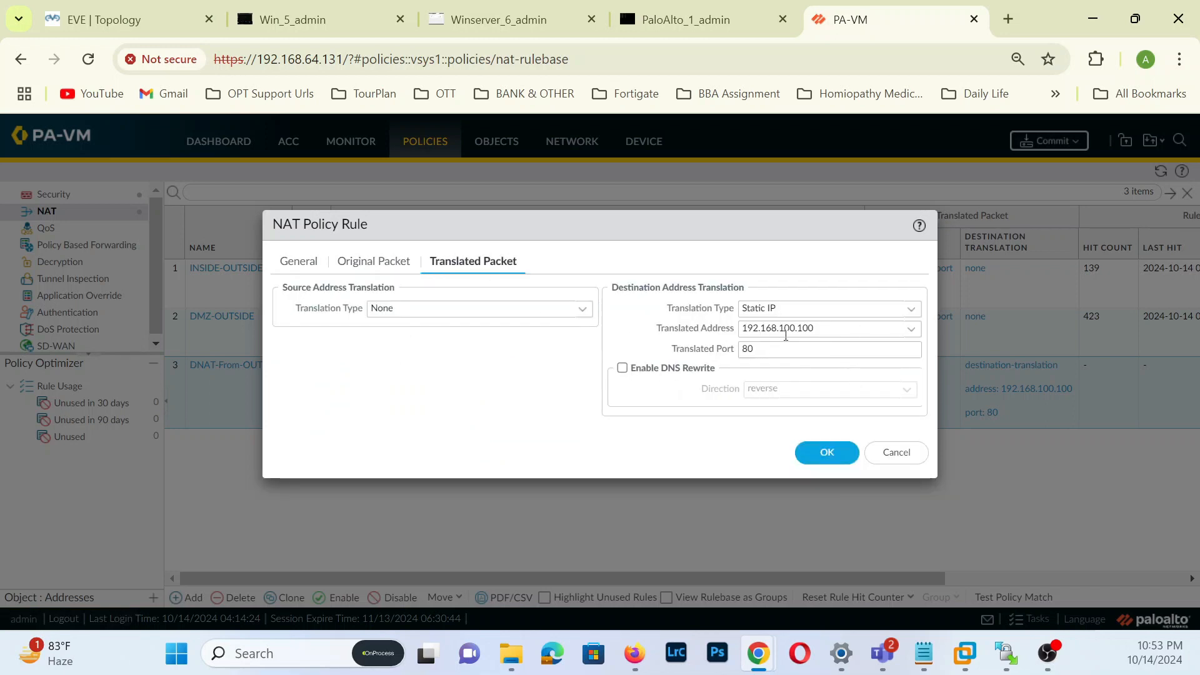
{"action": "left_click", "coordinate": [892, 453]}
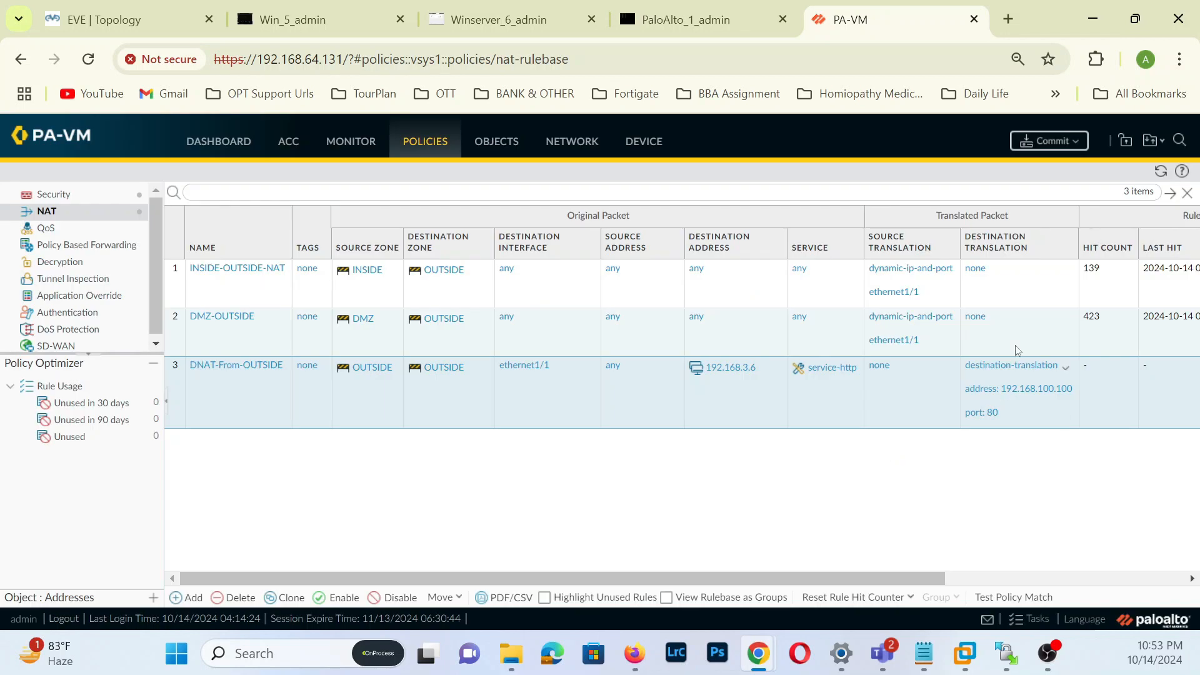
Step: Commit all pending changes to the firewall's running configuration and dismiss the commit status
{"action": "left_click", "coordinate": [1039, 142]}
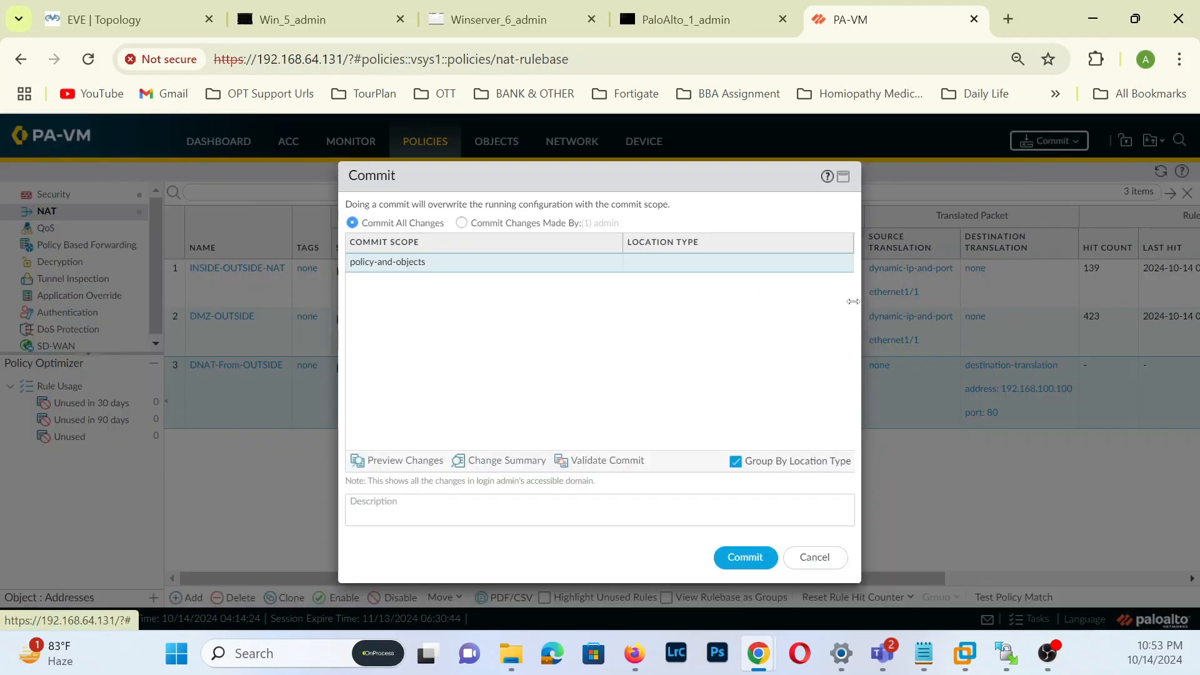
{"action": "left_click", "coordinate": [755, 558]}
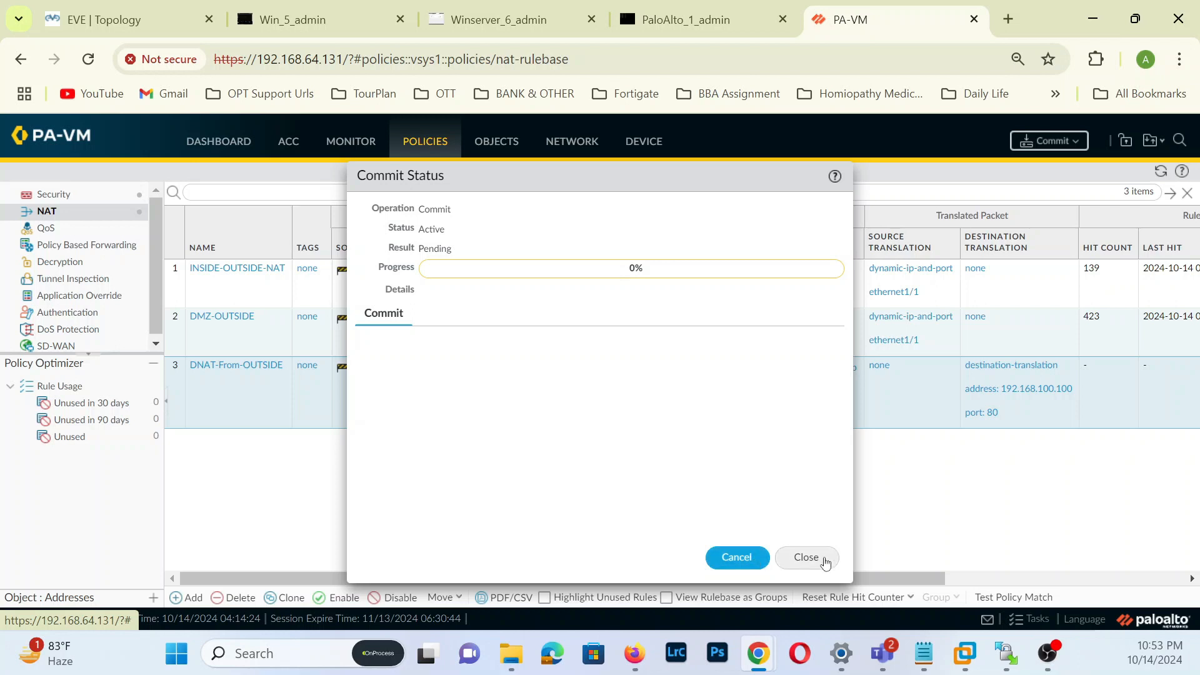
{"action": "left_click", "coordinate": [826, 562]}
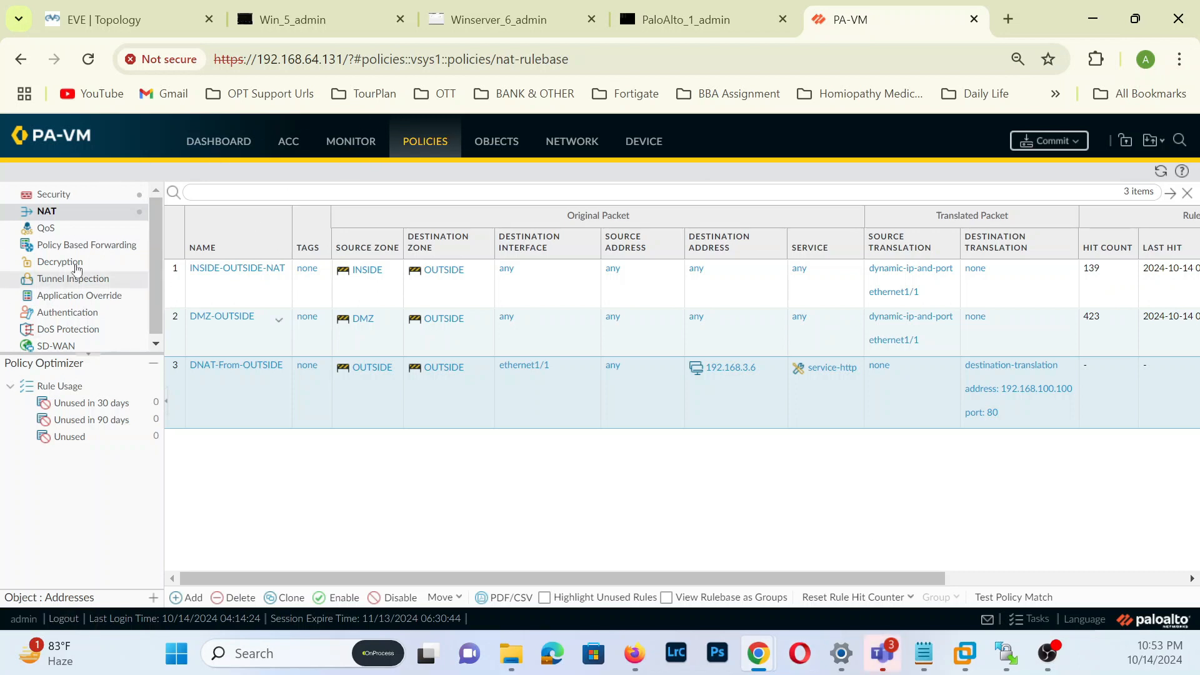
Step: Move the Outside-DNAT-Policy security rule above INSIDE-OUTSIDE-POLICY so it is first in the rulebase
{"action": "left_click", "coordinate": [47, 196]}
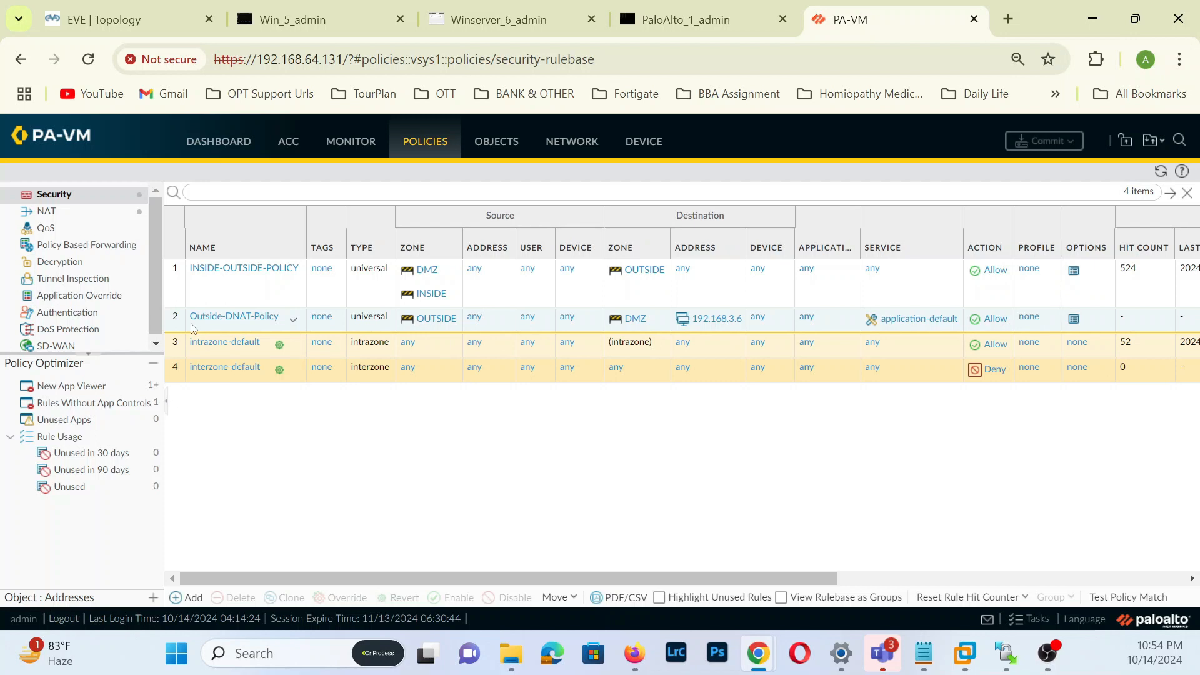
{"action": "left_click", "coordinate": [174, 325]}
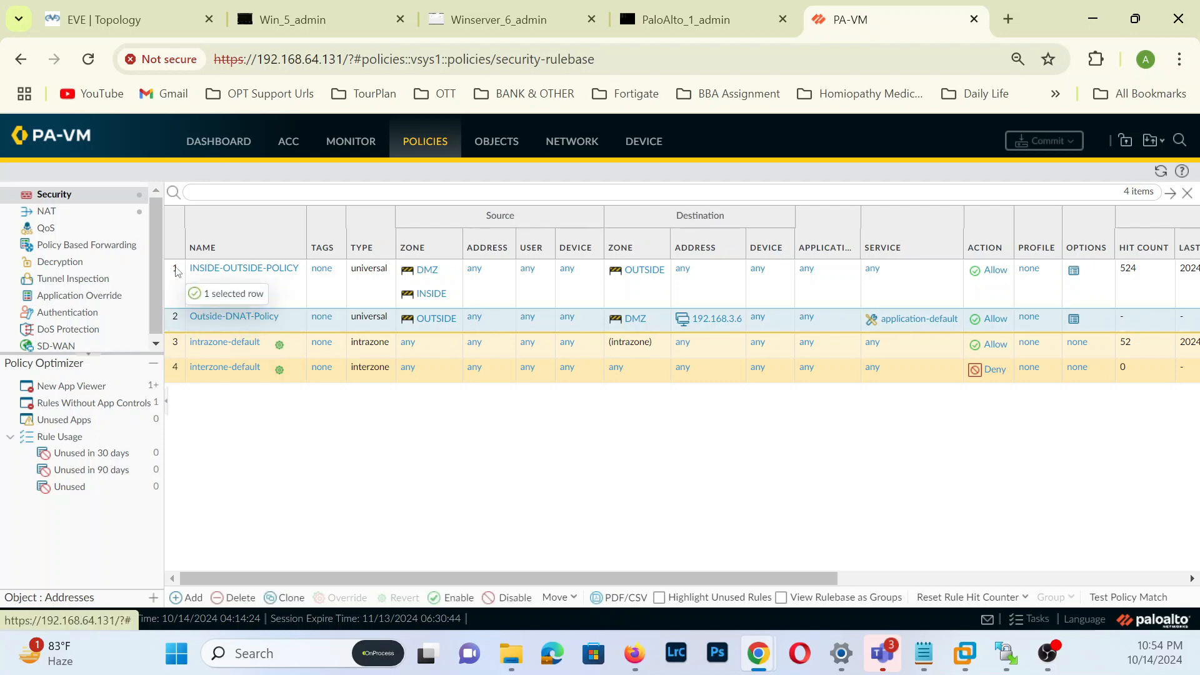
{"action": "left_click", "coordinate": [176, 270]}
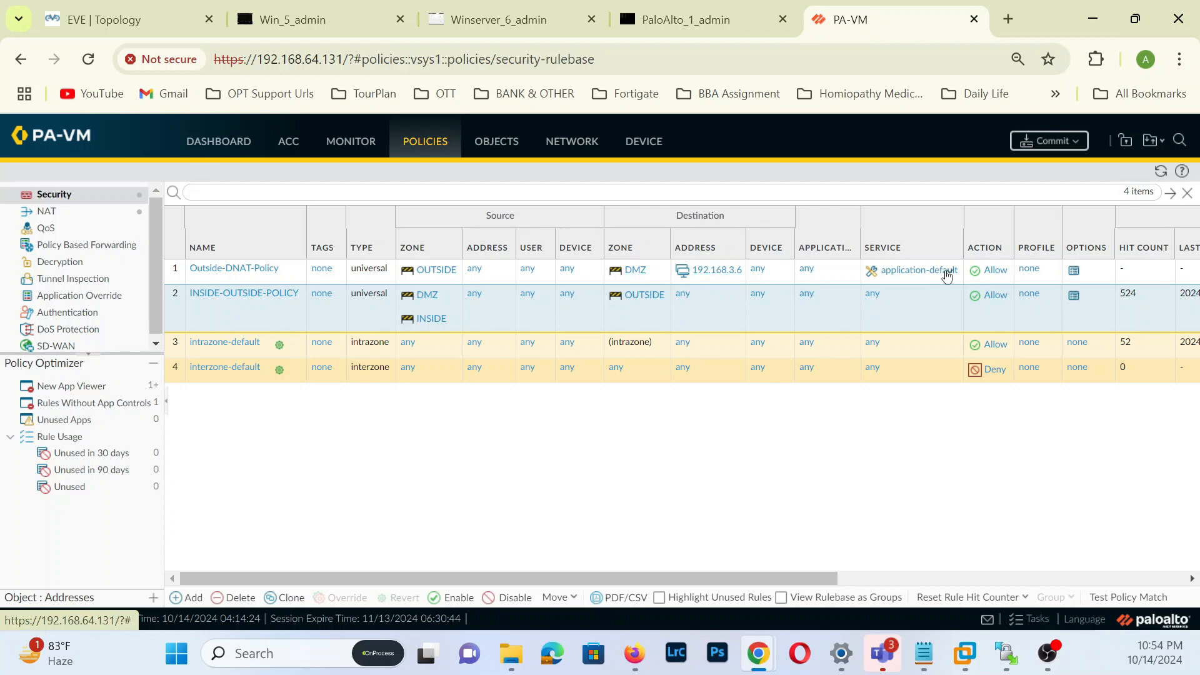
Step: Change the service of Outside-DNAT-Policy to any and save the rule
{"action": "left_click", "coordinate": [256, 269]}
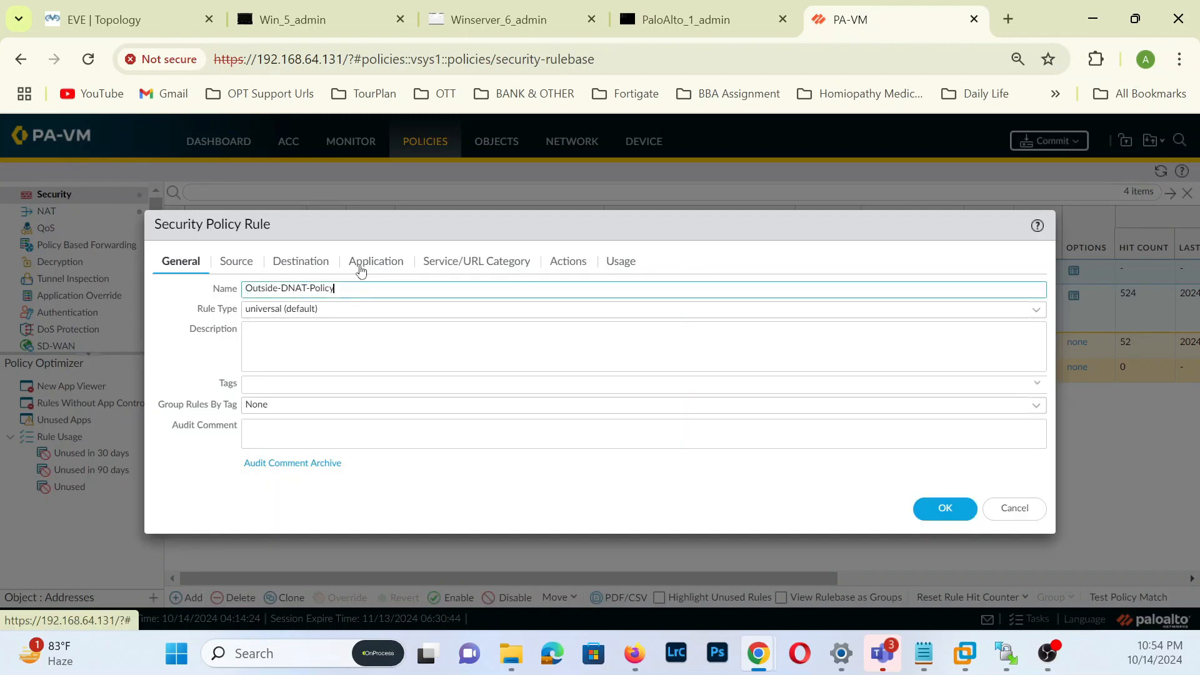
{"action": "left_click", "coordinate": [482, 269]}
{"action": "left_click", "coordinate": [377, 270]}
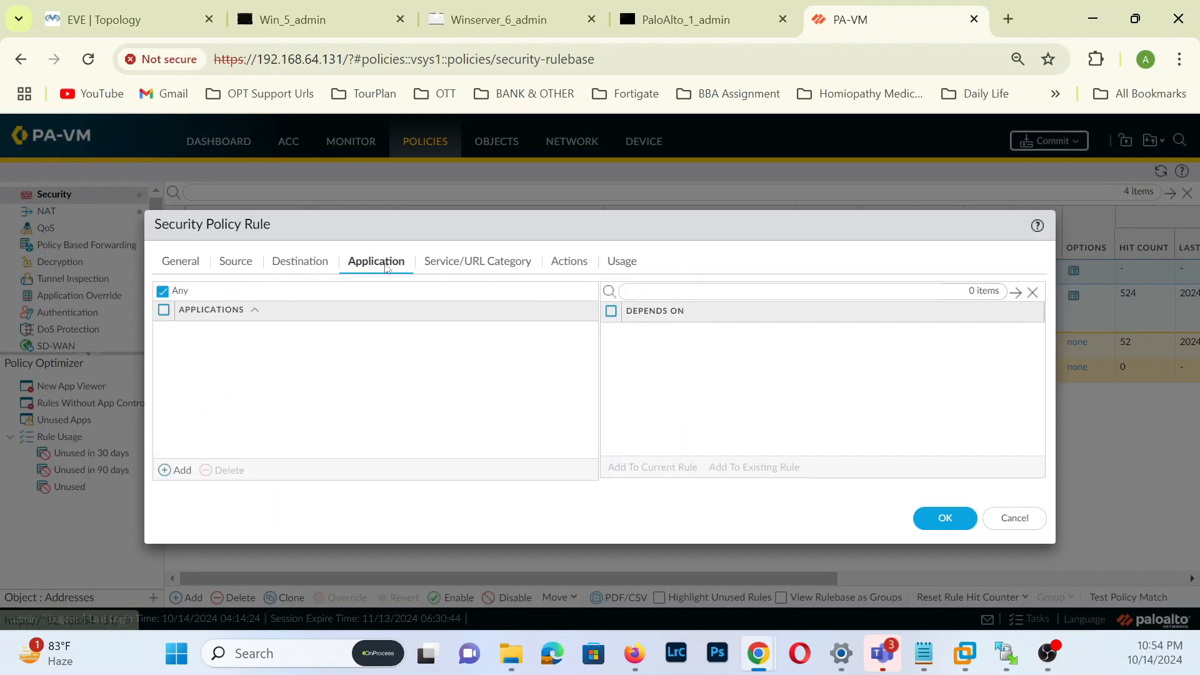
{"action": "left_click", "coordinate": [425, 269]}
{"action": "left_click", "coordinate": [267, 292]}
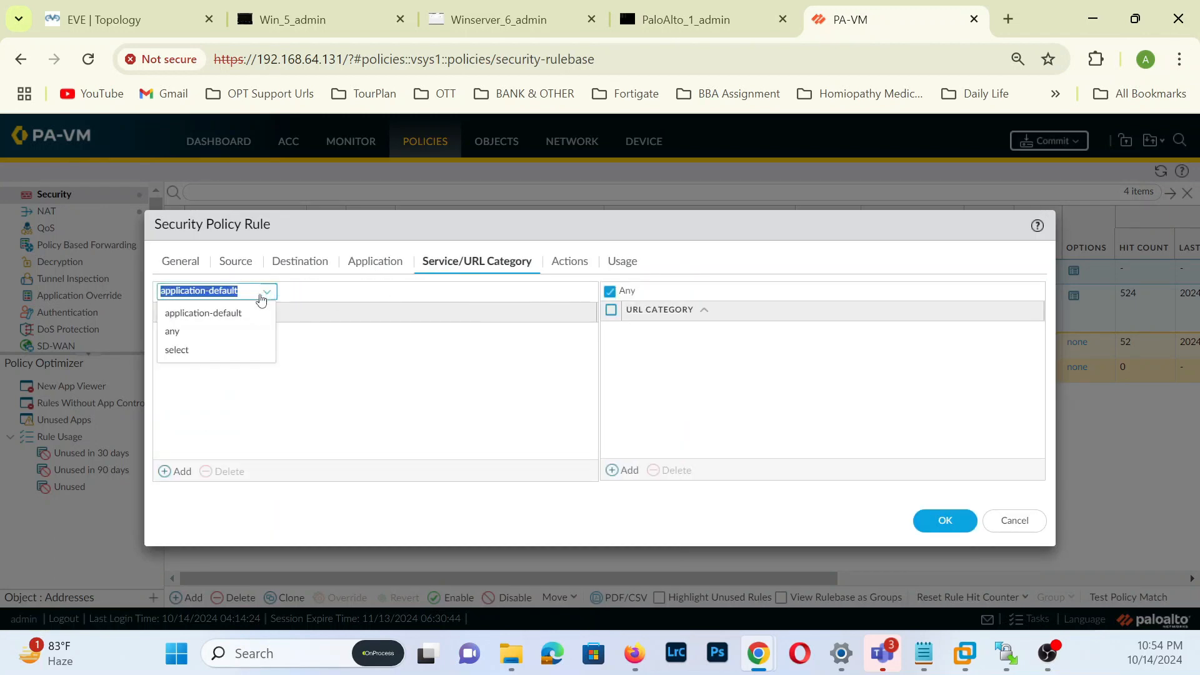
{"action": "left_click", "coordinate": [192, 332]}
{"action": "left_click", "coordinate": [944, 523]}
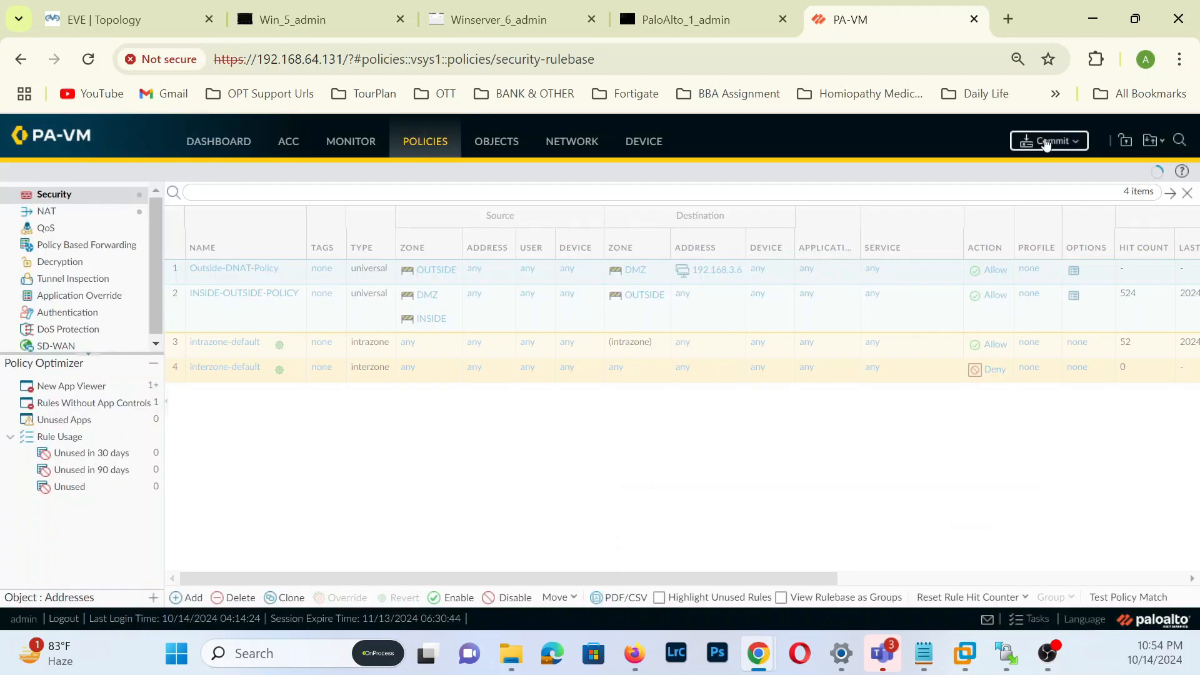
Step: Commit the reordered and edited security rules, and open the list of all tasks to follow the commit's progress
{"action": "left_click", "coordinate": [1046, 142]}
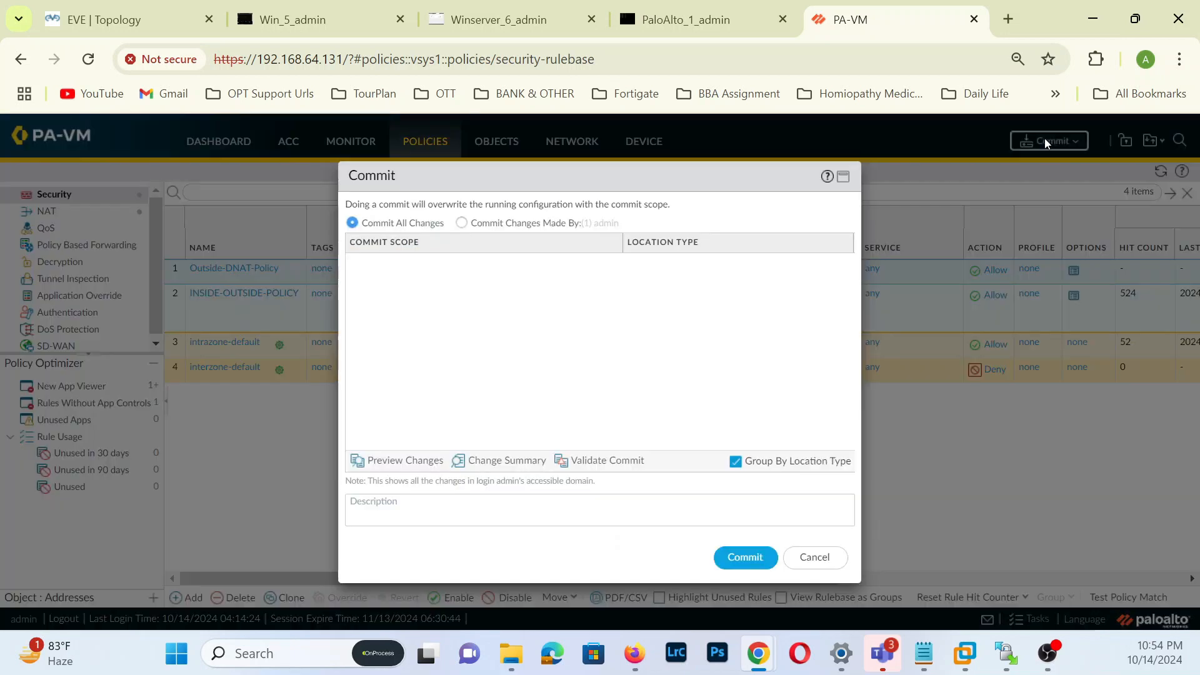
{"action": "left_click", "coordinate": [746, 558]}
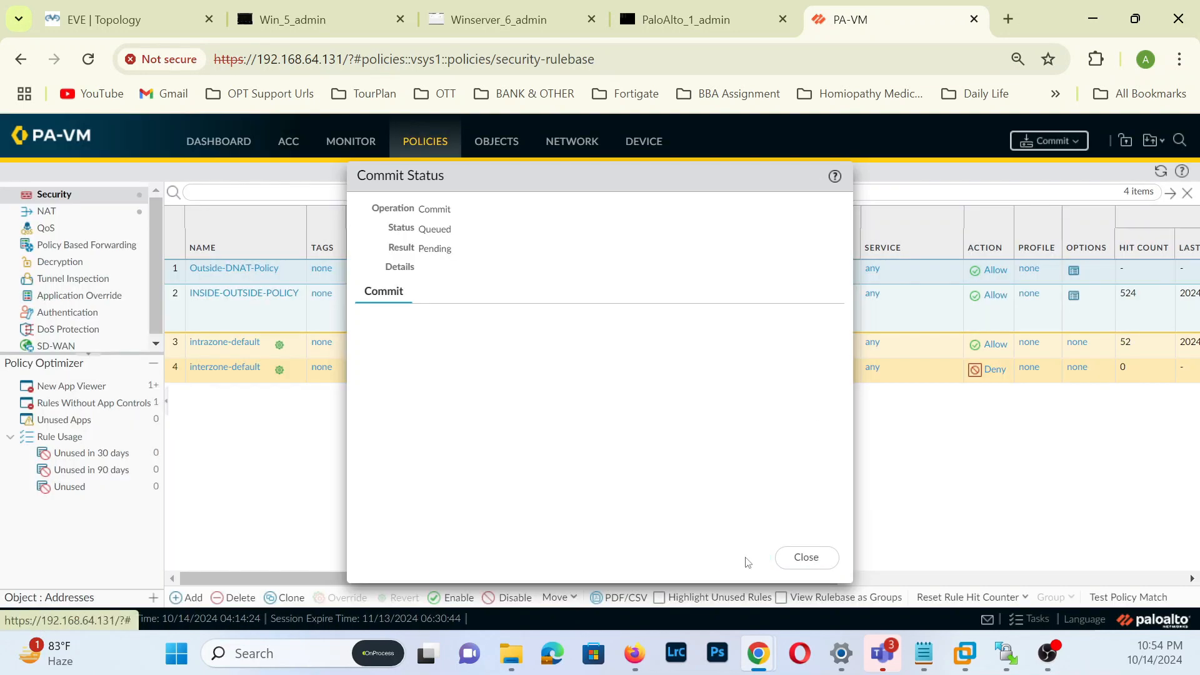
{"action": "left_click", "coordinate": [804, 558]}
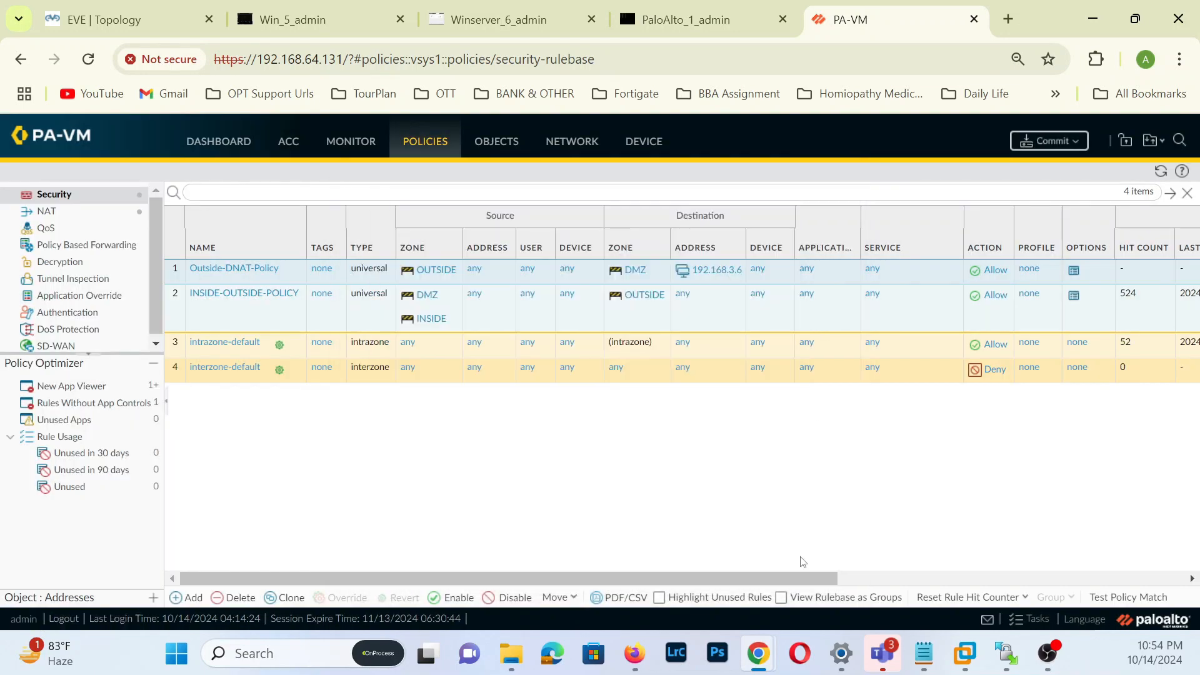
{"action": "left_click", "coordinate": [1014, 619]}
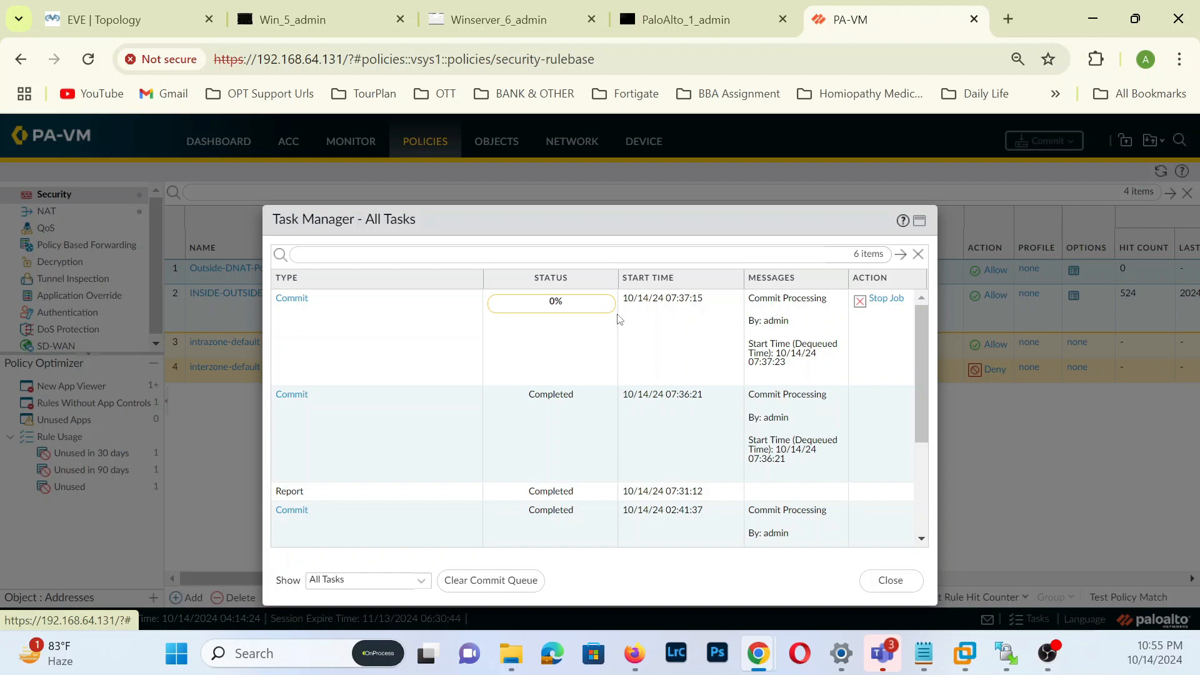
Step: Spread the outside Win node and the Net cloud apart in the EVE-NG topology, and return to the PA-VM task list
{"action": "left_click", "coordinate": [100, 19]}
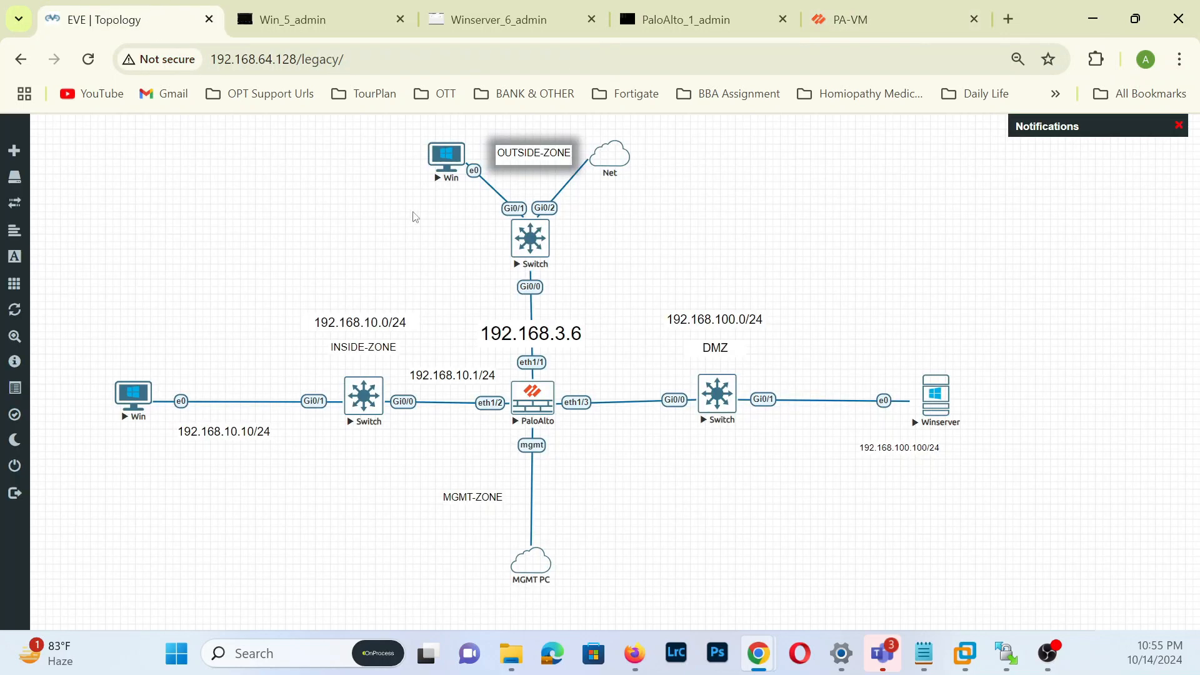
{"action": "left_click_drag", "start_coordinate": [450, 171], "coordinate": [360, 179]}
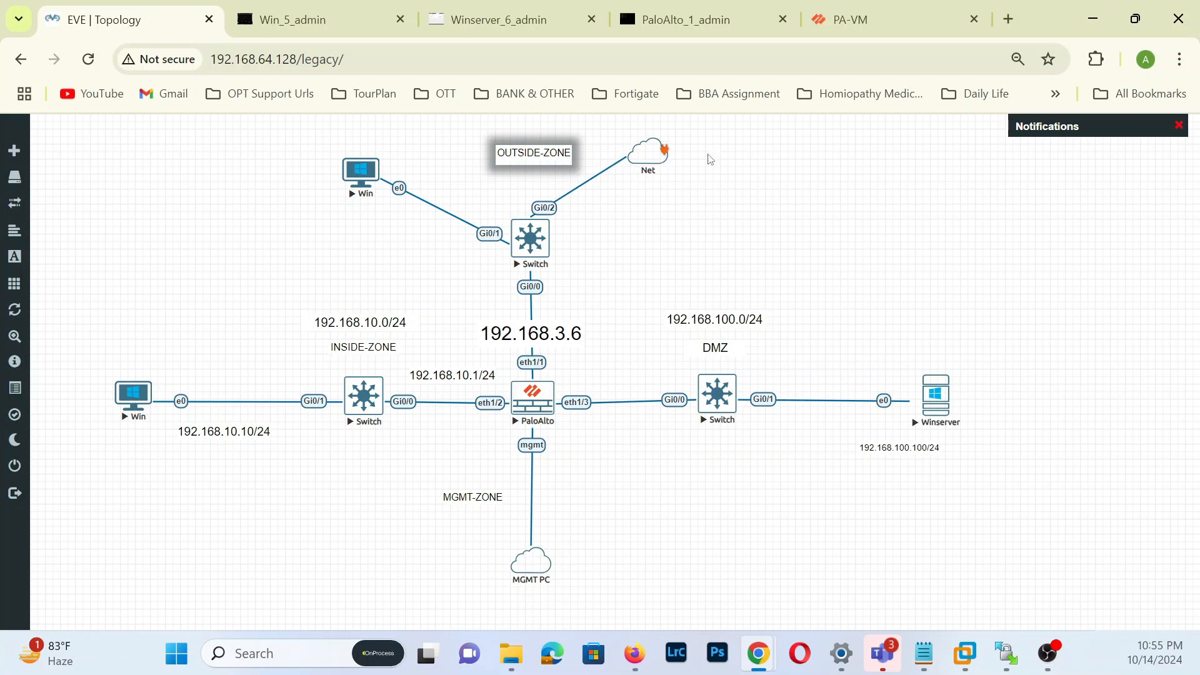
{"action": "left_click", "coordinate": [897, 28]}
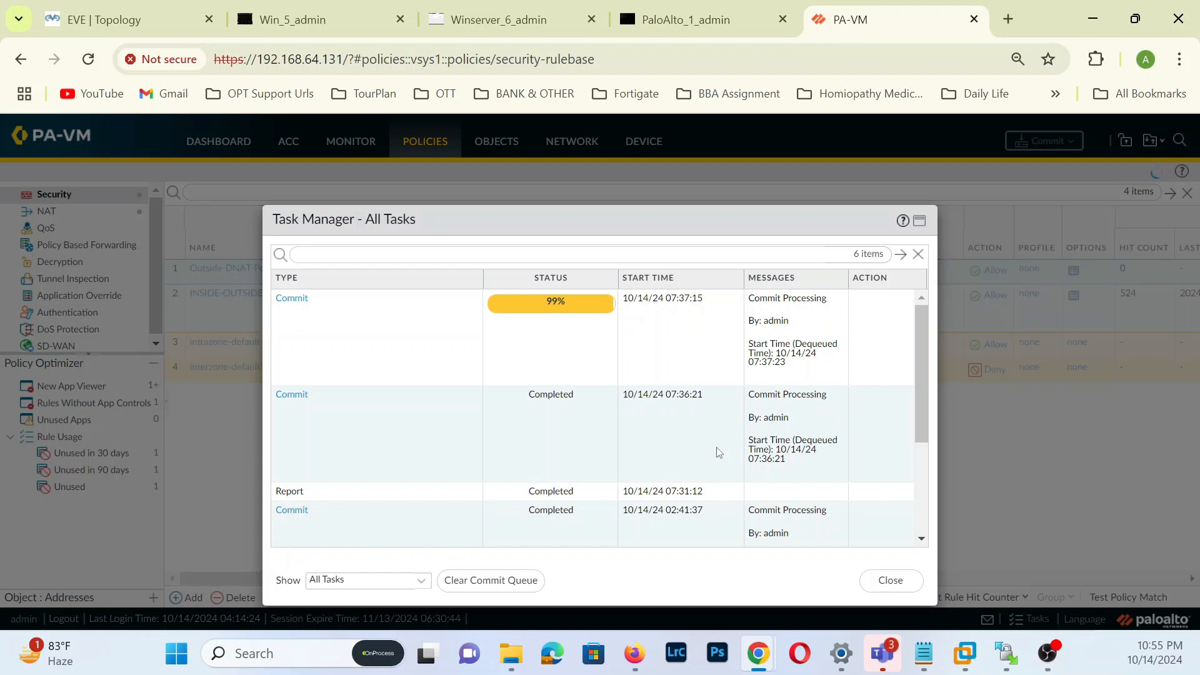
Step: Close the task list, switch to the outside Win_5 console and close its Command Prompt window
{"action": "left_click", "coordinate": [889, 580]}
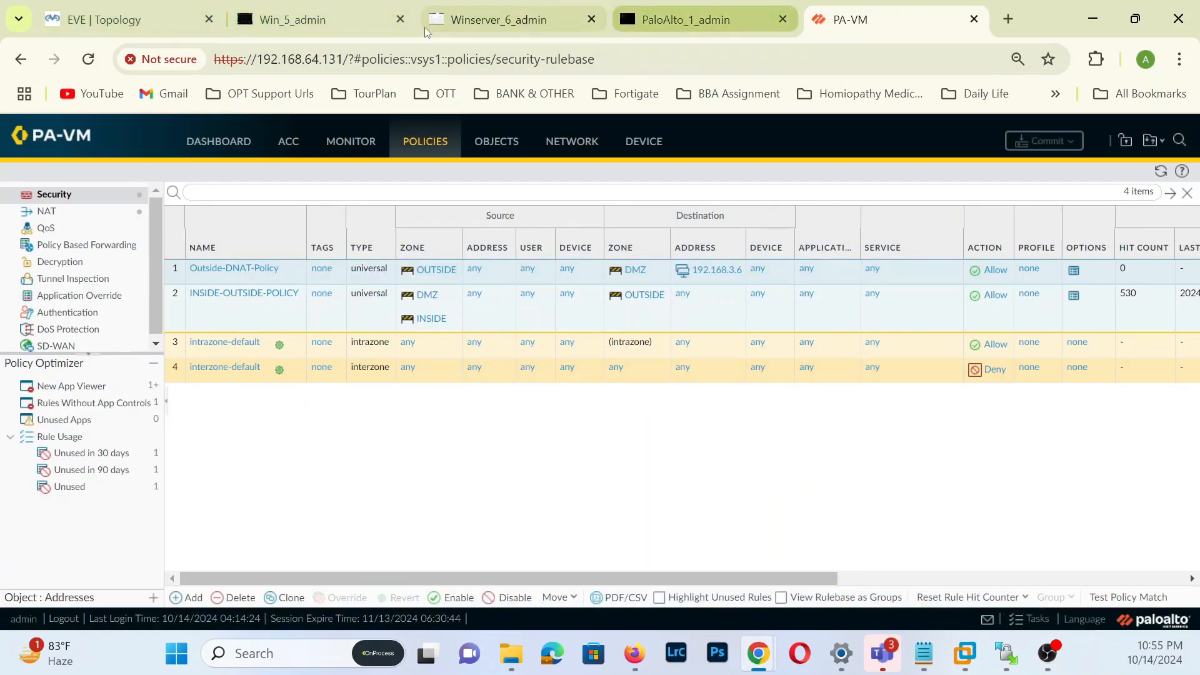
{"action": "left_click", "coordinate": [326, 19]}
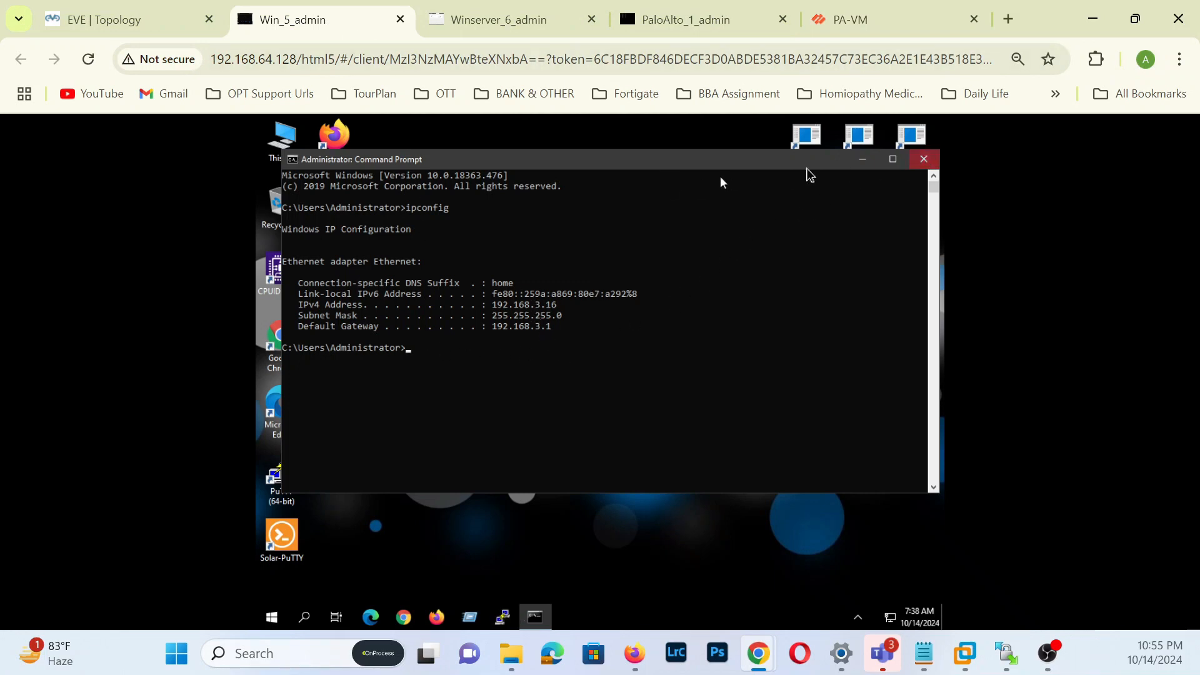
{"action": "left_click", "coordinate": [924, 160]}
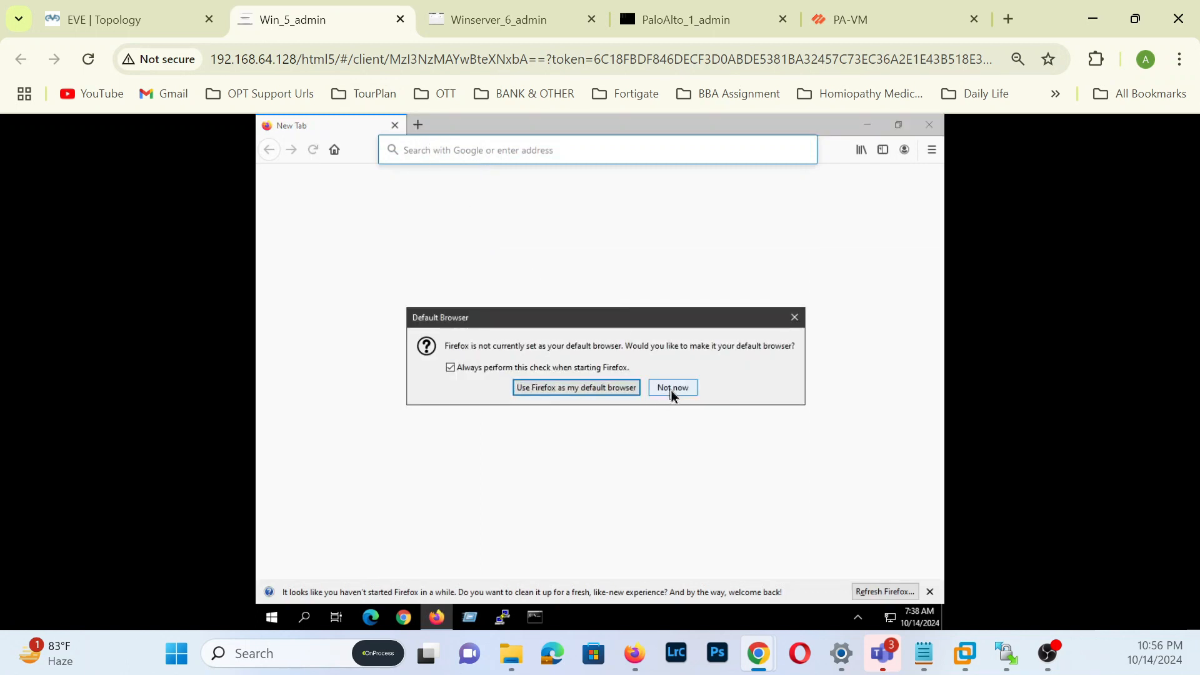
Step: Decline making Firefox the default browser on the outside client and load the web server at 192.168.3.6
{"action": "left_click", "coordinate": [672, 387]}
{"action": "left_click", "coordinate": [467, 150]}
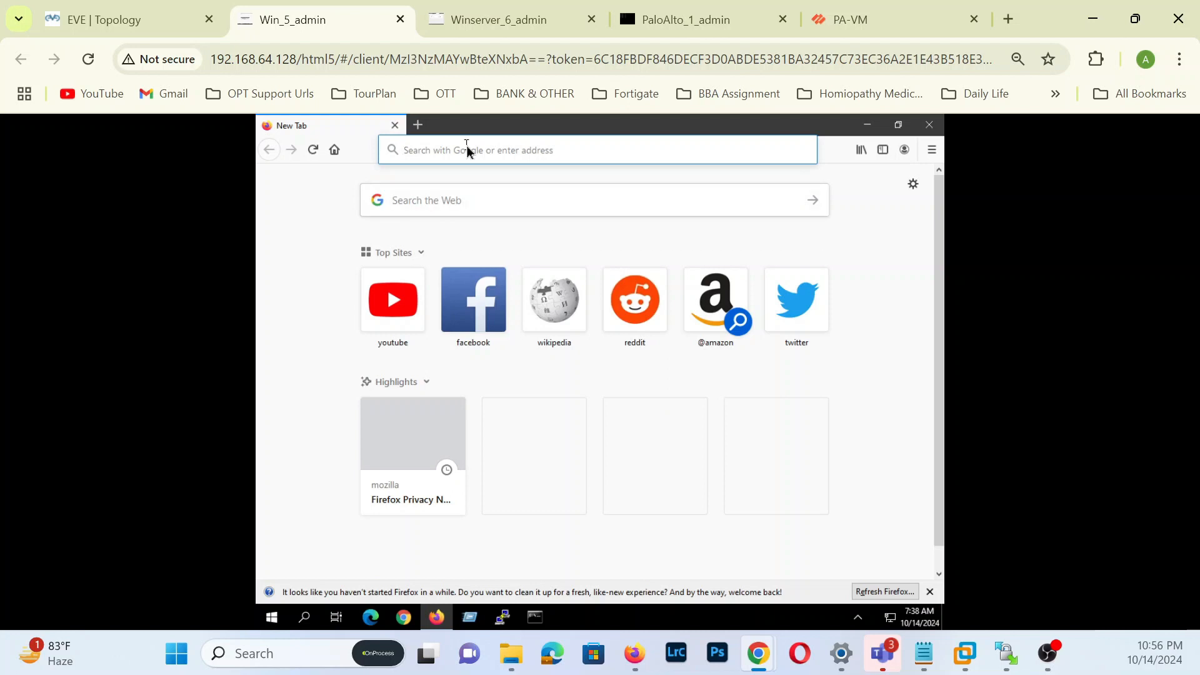
{"action": "type", "text": "192.16"}
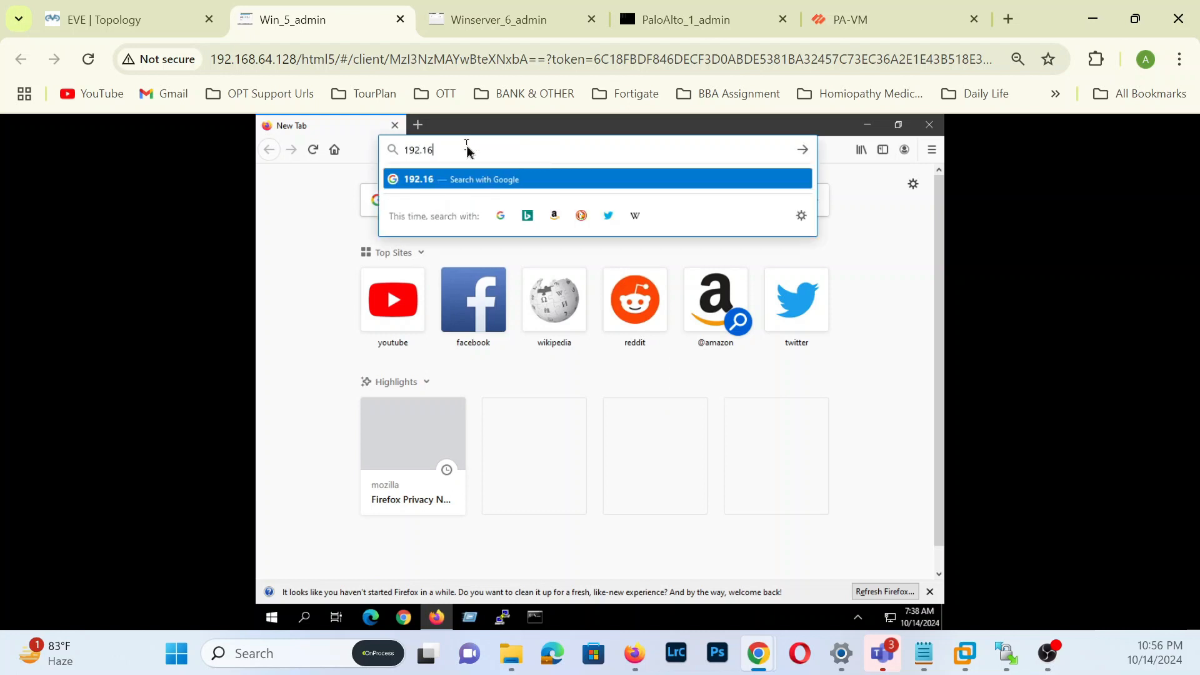
{"action": "type", "text": "8."}
{"action": "type", "text": "3.6"}
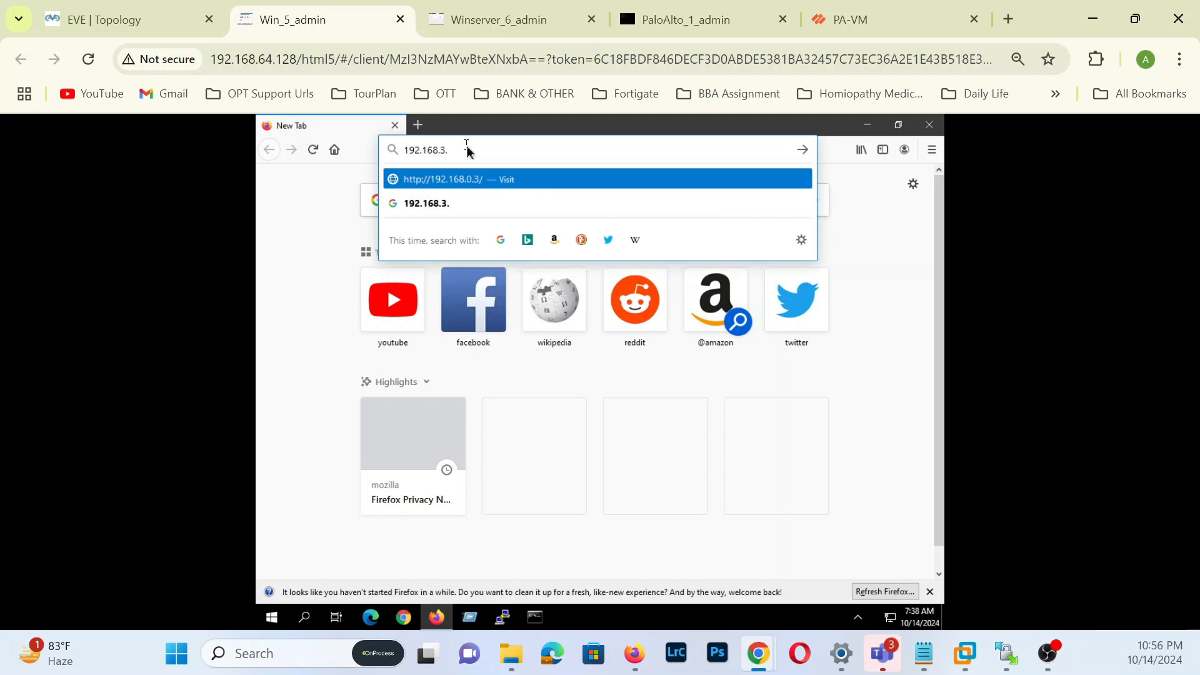
{"action": "key", "text": "Return"}
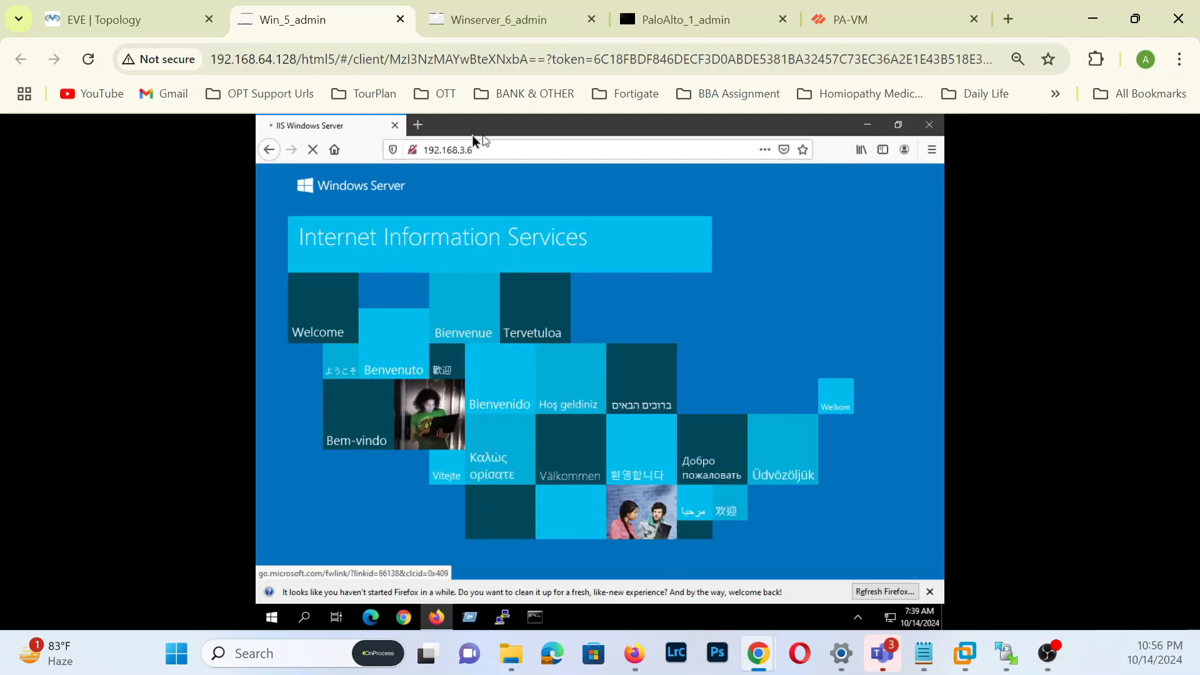
Step: Return to PA-VM and view the active sessions in the Session Browser
{"action": "left_click", "coordinate": [119, 20]}
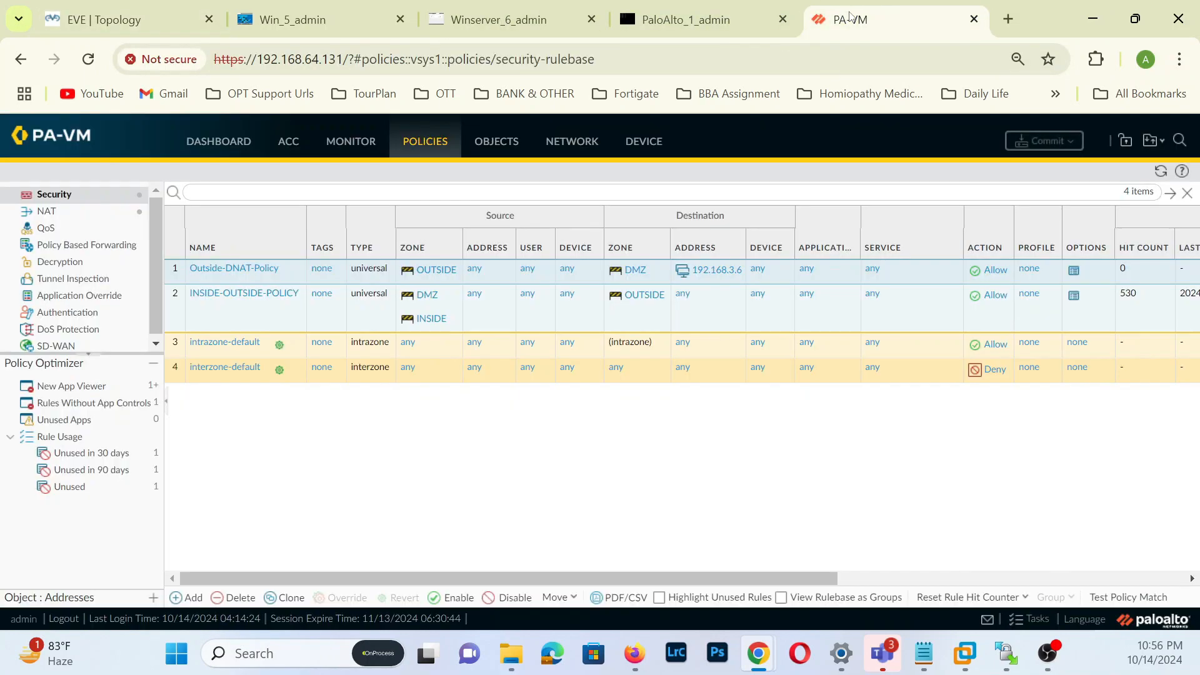
{"action": "left_click", "coordinate": [852, 19]}
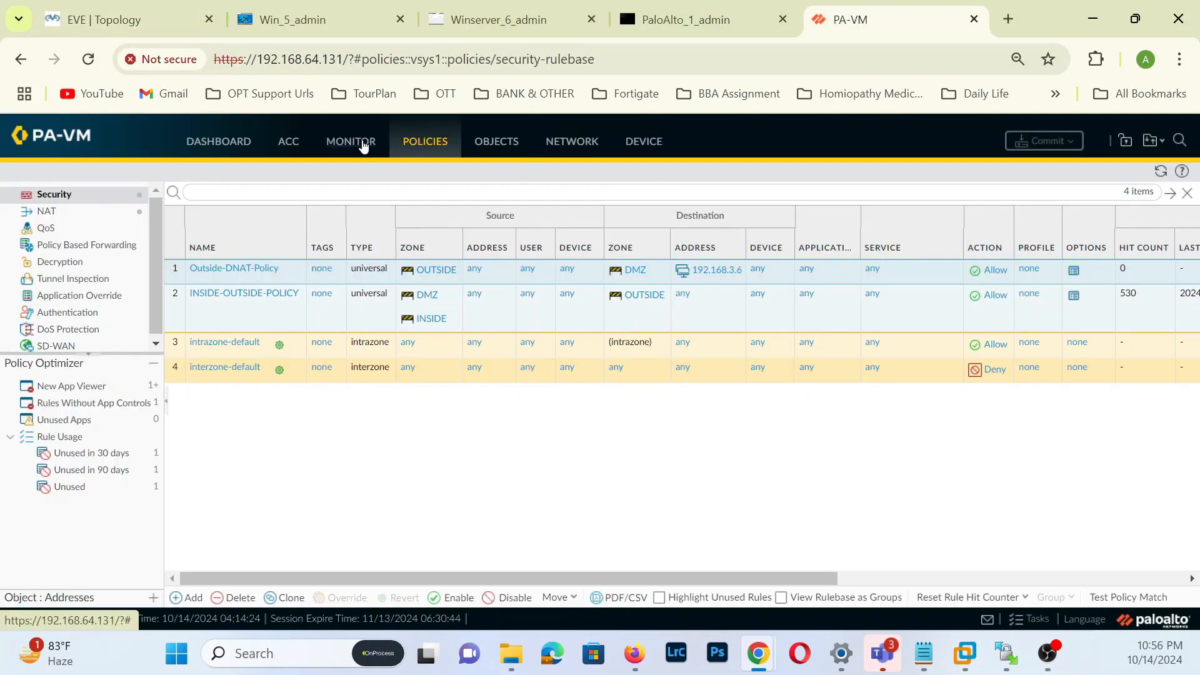
{"action": "left_click", "coordinate": [349, 143]}
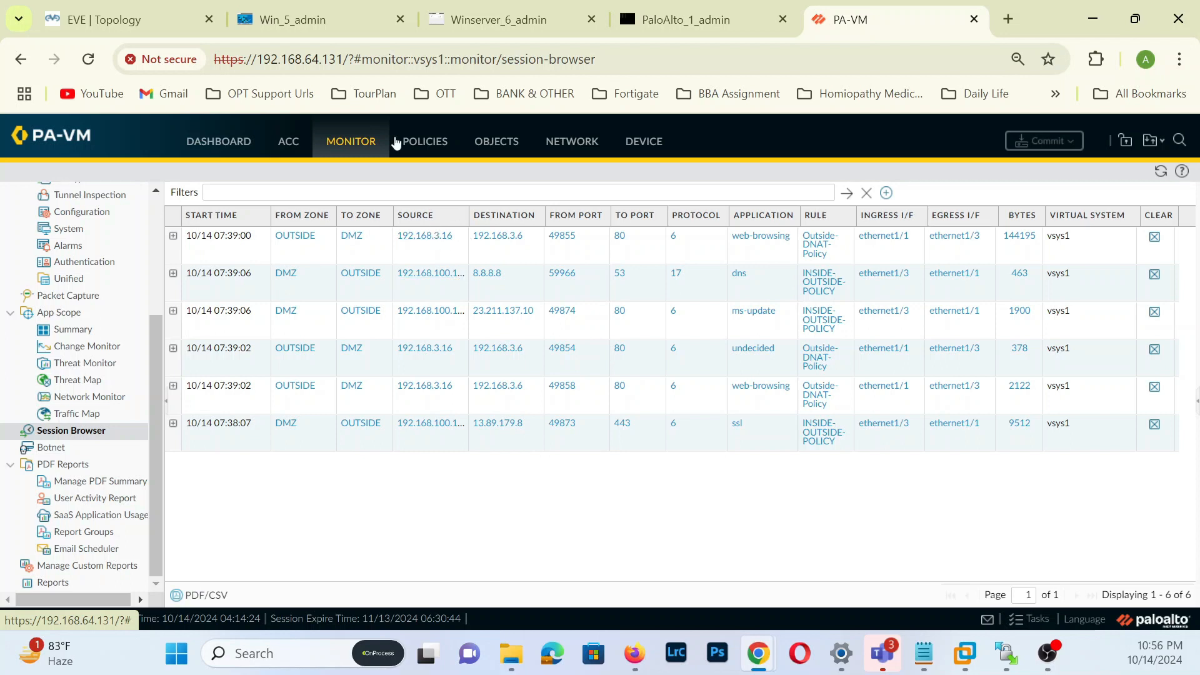
Step: Return to the outside Win_5 console and run ipconfig in a Command Prompt to check the client's IP address
{"action": "left_click", "coordinate": [500, 19]}
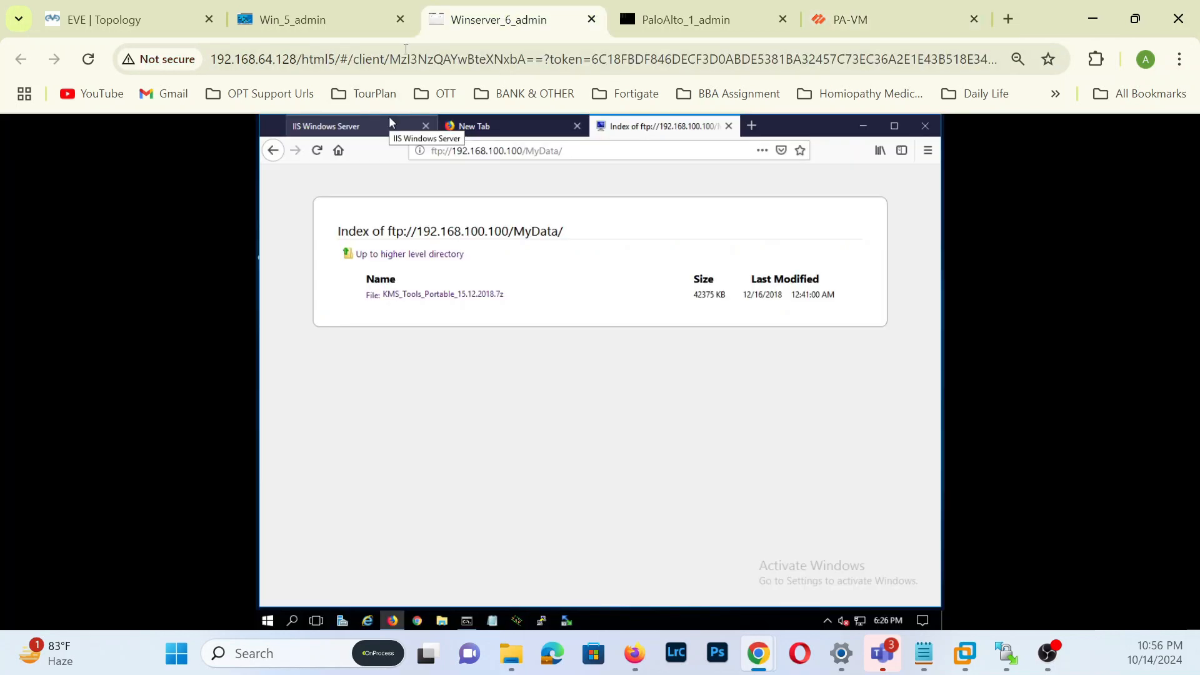
{"action": "left_click", "coordinate": [319, 20]}
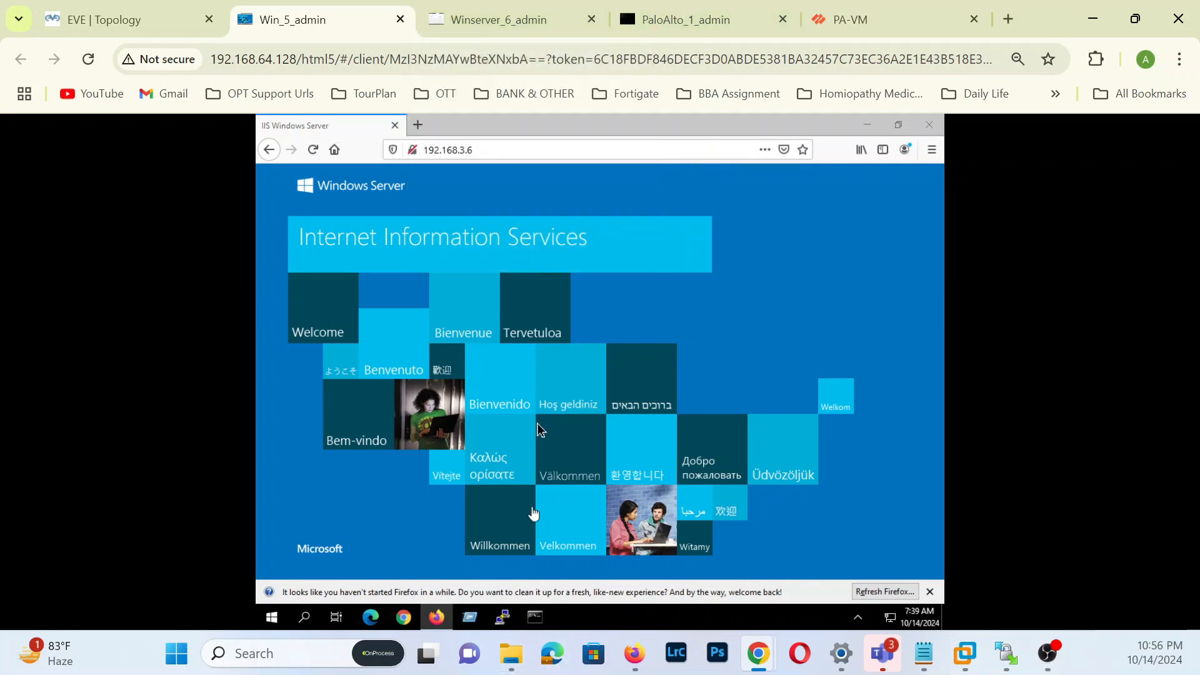
{"action": "left_click", "coordinate": [535, 618]}
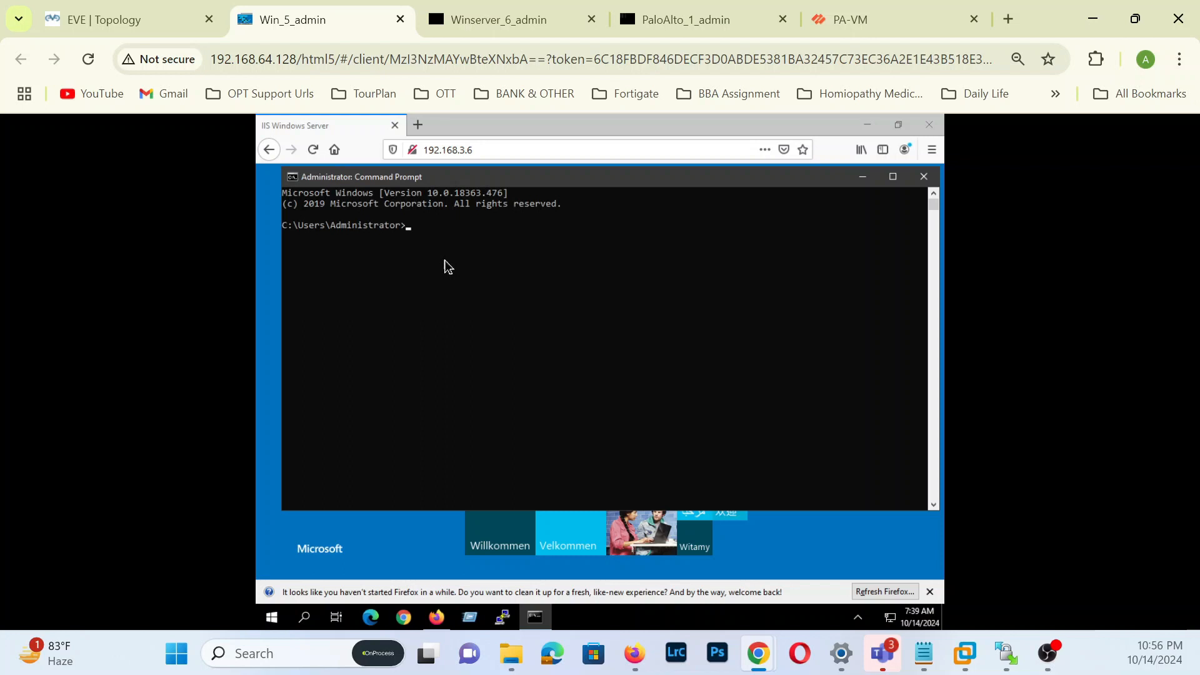
{"action": "type", "text": "ipconfig"}
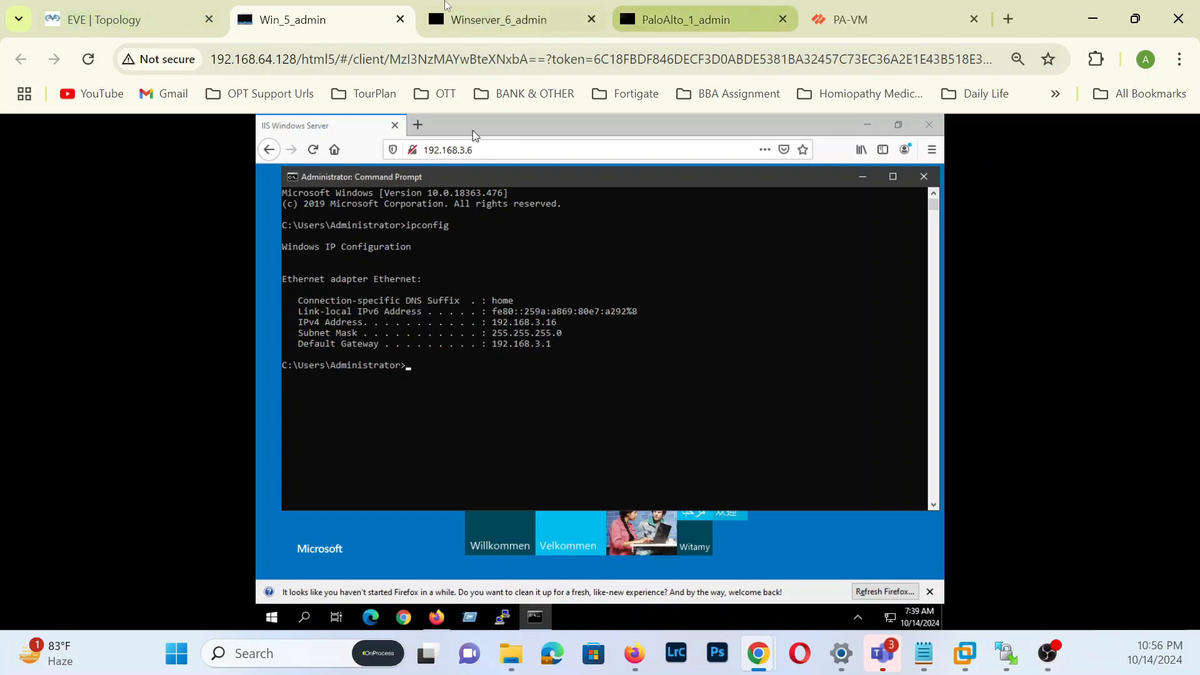
Step: Return to the PA-VM Session Browser, widen the Source column and auto-adjust all columns to fit their contents
{"action": "left_click", "coordinate": [866, 7]}
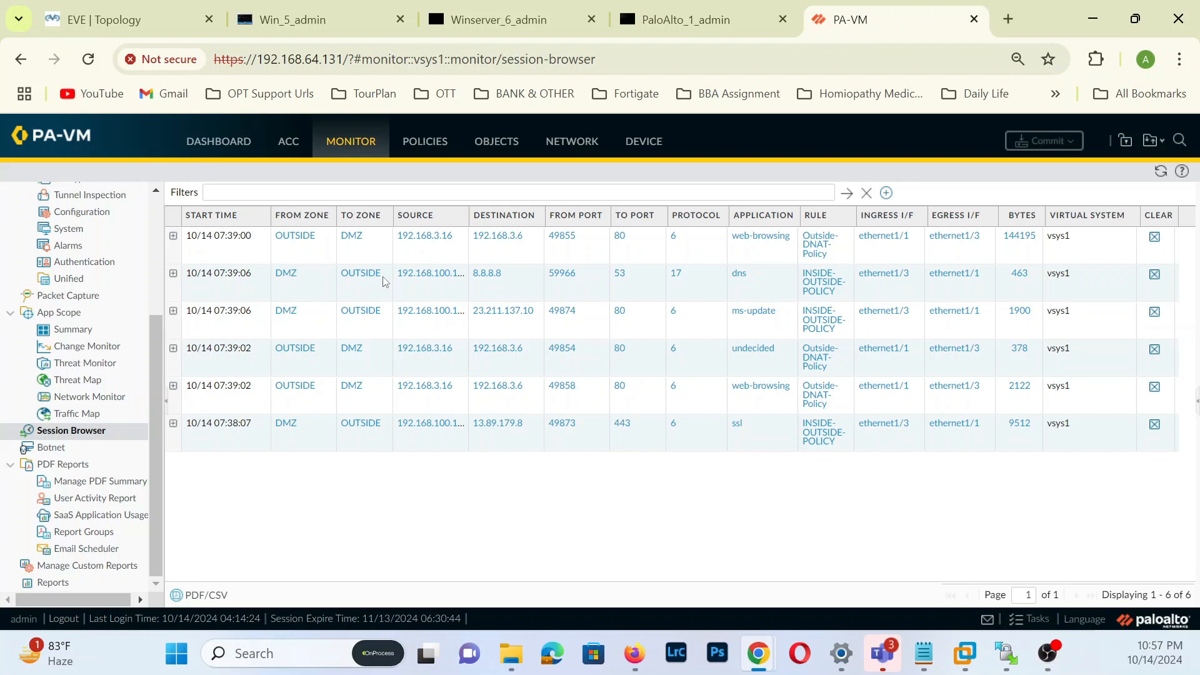
{"action": "left_click_drag", "start_coordinate": [472, 219], "coordinate": [492, 219]}
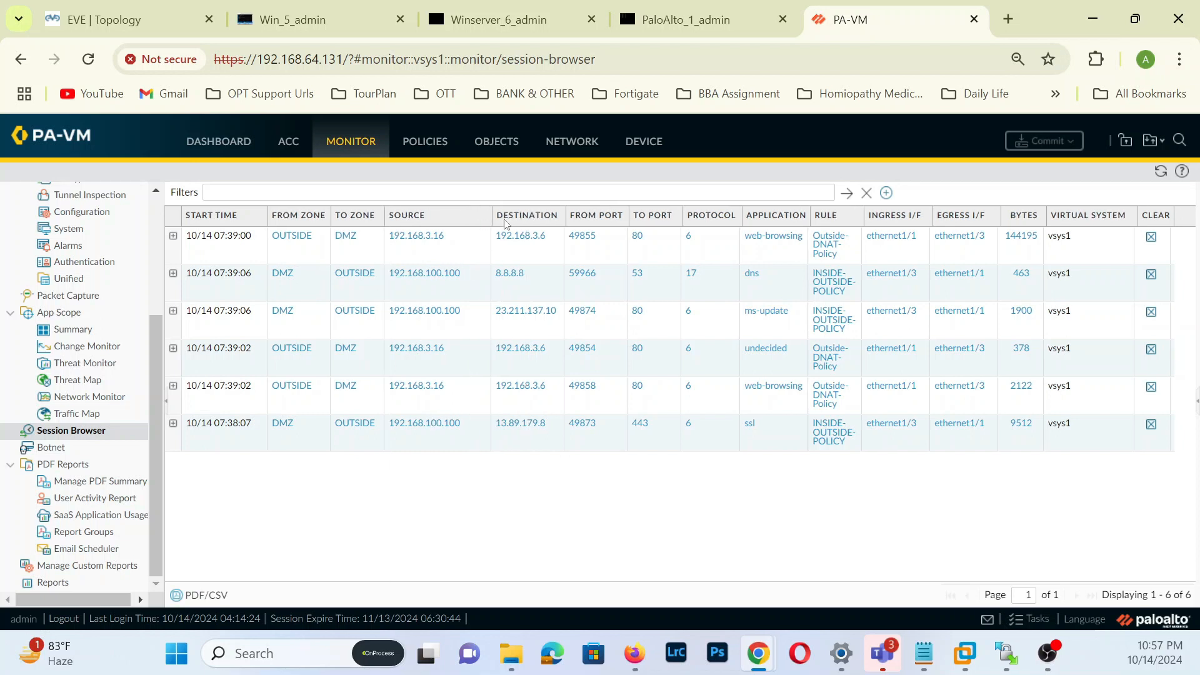
{"action": "left_click", "coordinate": [256, 217]}
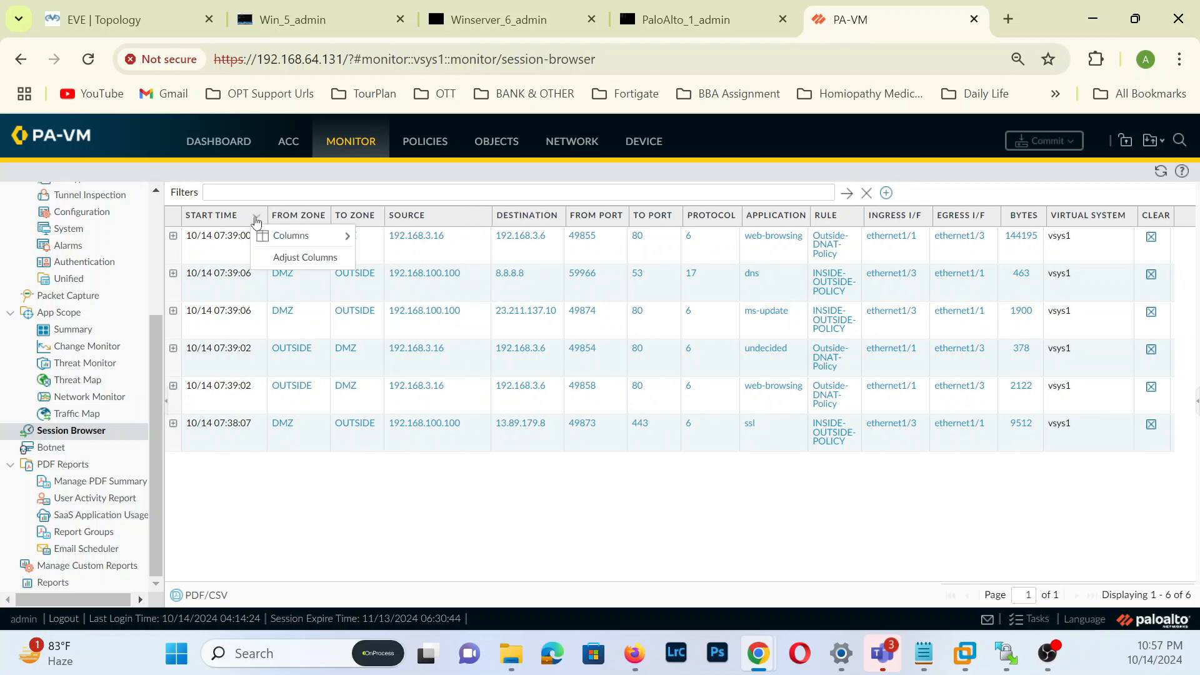
{"action": "left_click", "coordinate": [270, 255]}
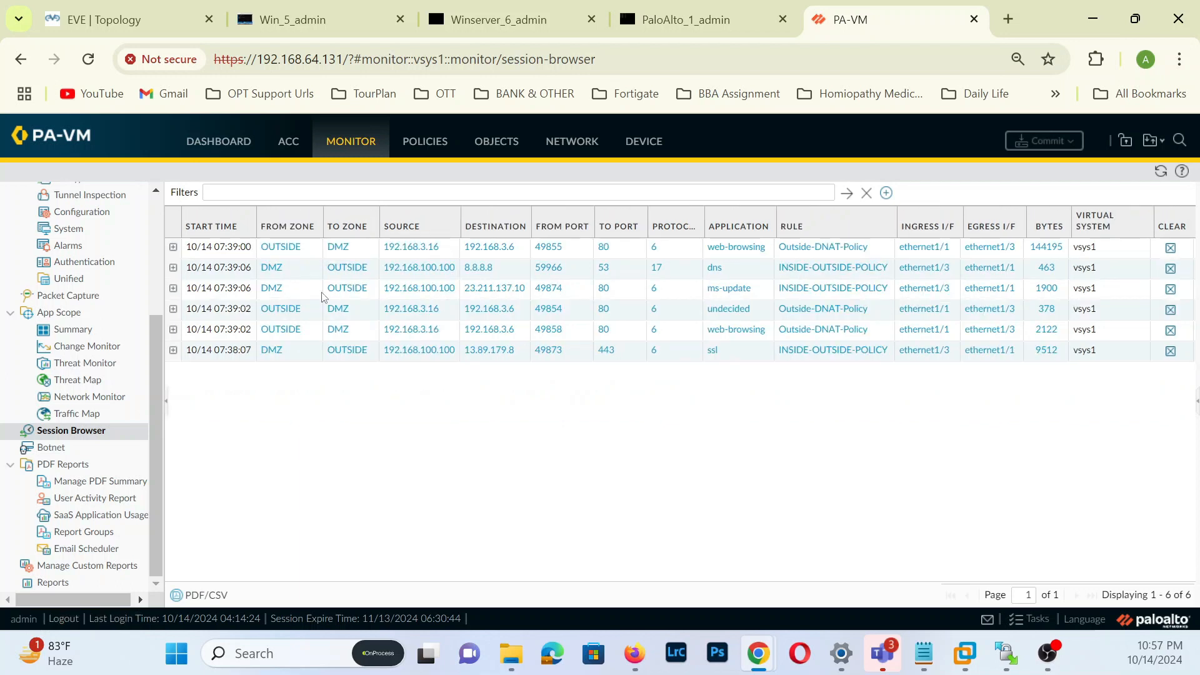